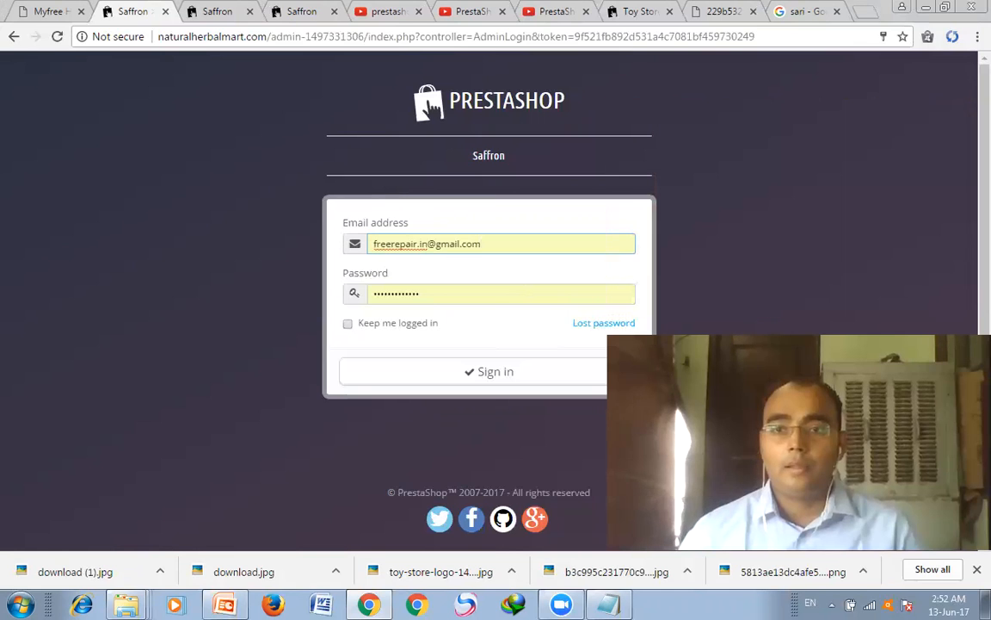
Step: Sign in to the shop's back office and advance the getting-started guide to the new product form
{"action": "left_click", "coordinate": [452, 379]}
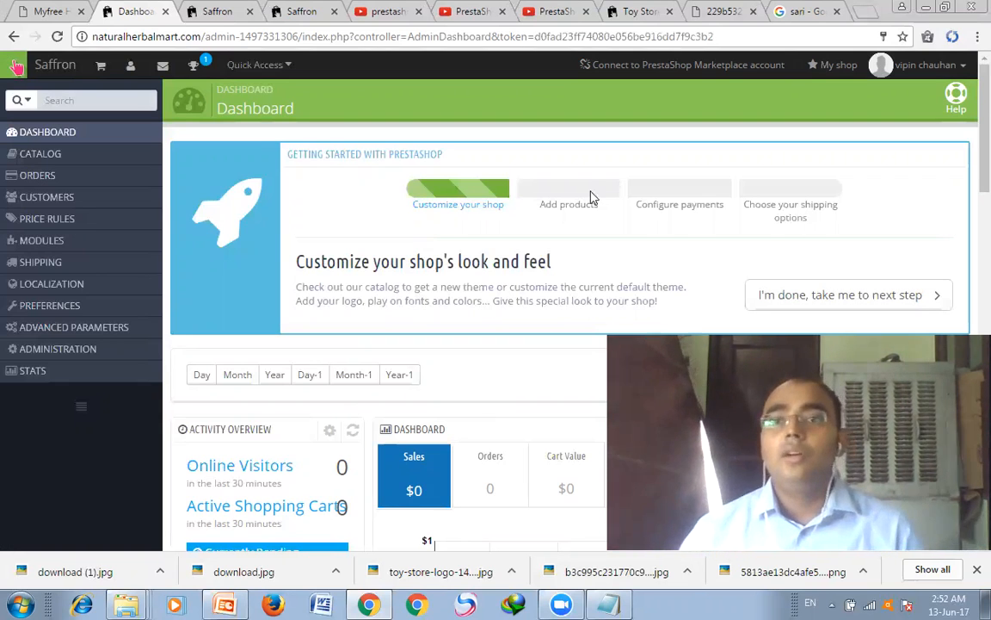
{"action": "left_click", "coordinate": [783, 308]}
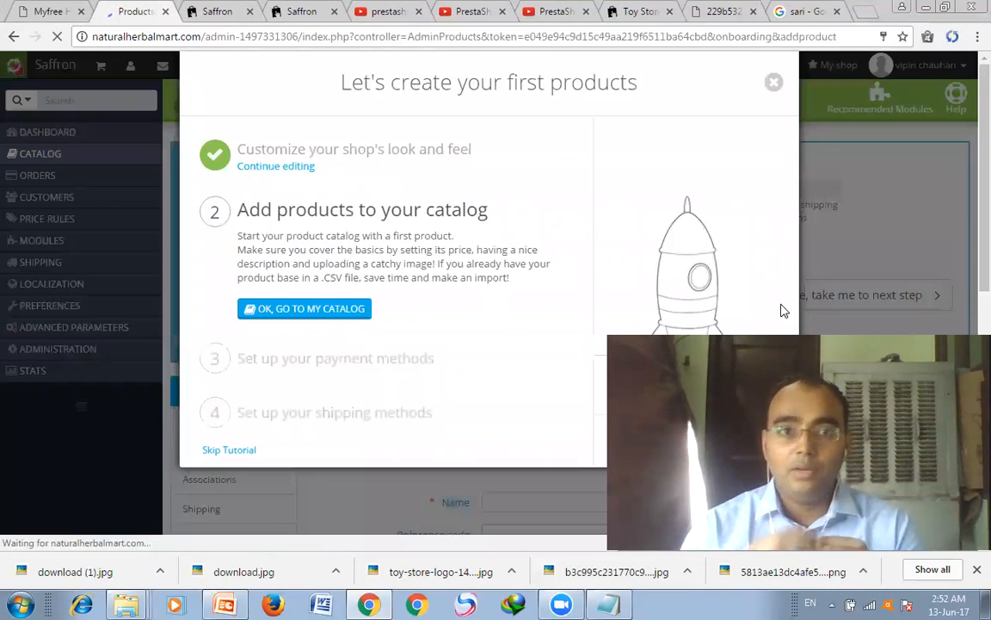
{"action": "left_click", "coordinate": [328, 311]}
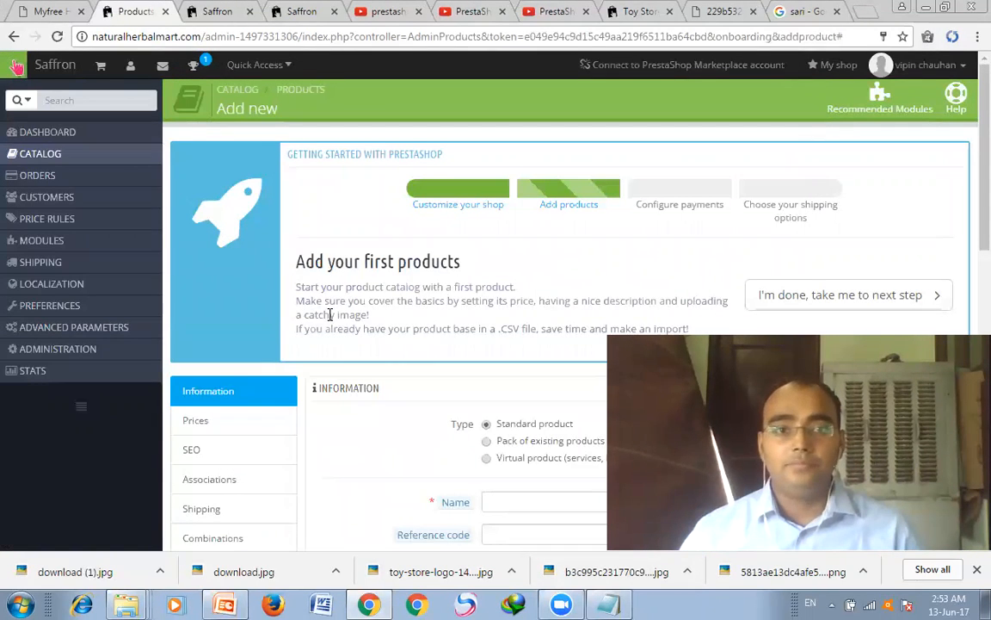
{"action": "scroll", "coordinate": [329, 313], "scroll_direction": "down", "scroll_amount": 2}
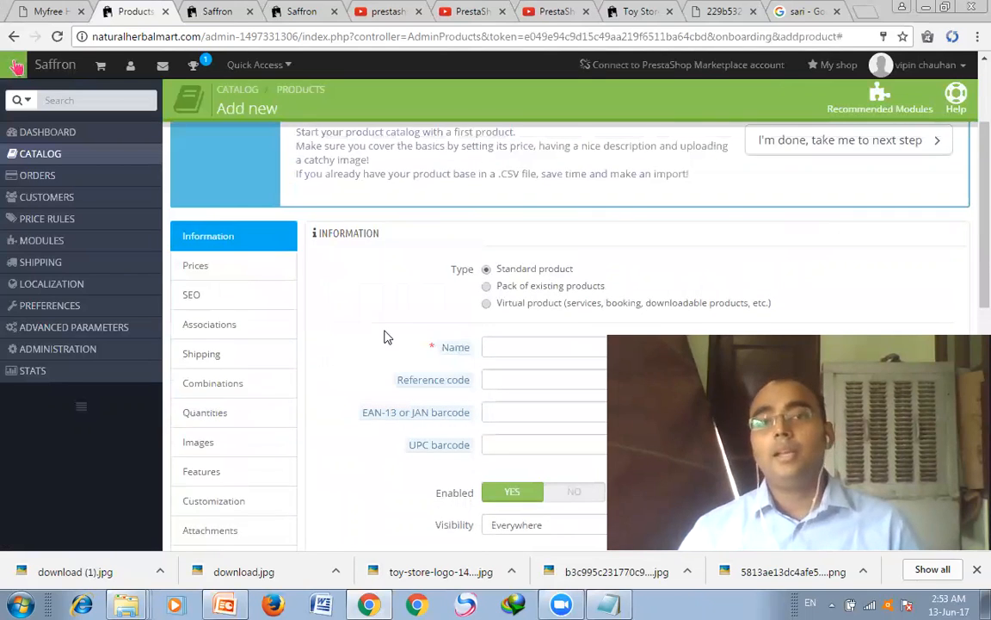
{"action": "scroll", "coordinate": [385, 337], "scroll_direction": "down", "scroll_amount": 2}
{"action": "scroll", "coordinate": [384, 337], "scroll_direction": "down", "scroll_amount": 2}
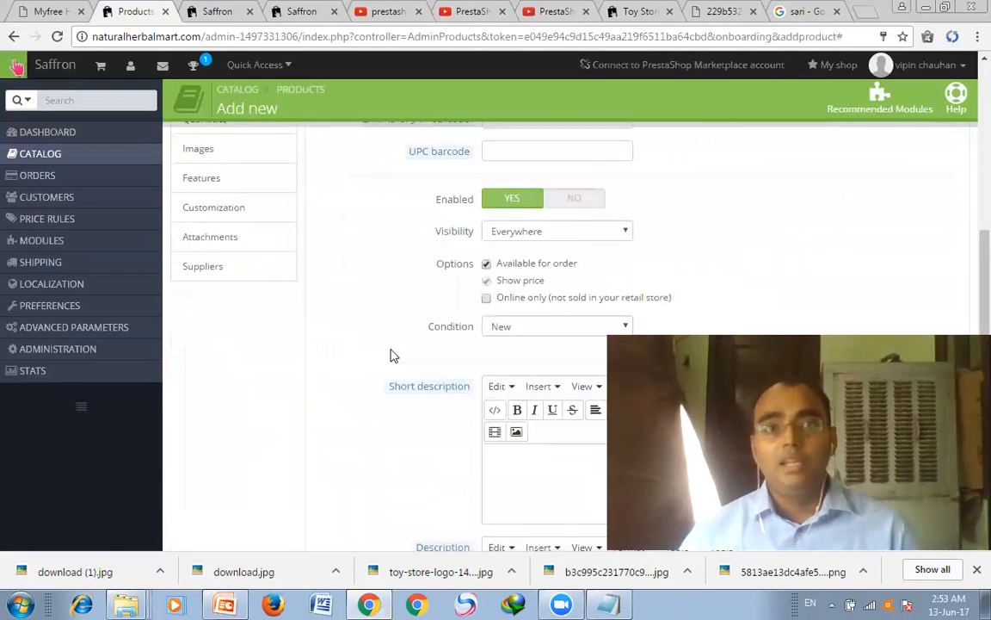
{"action": "scroll", "coordinate": [391, 354], "scroll_direction": "up", "scroll_amount": 5}
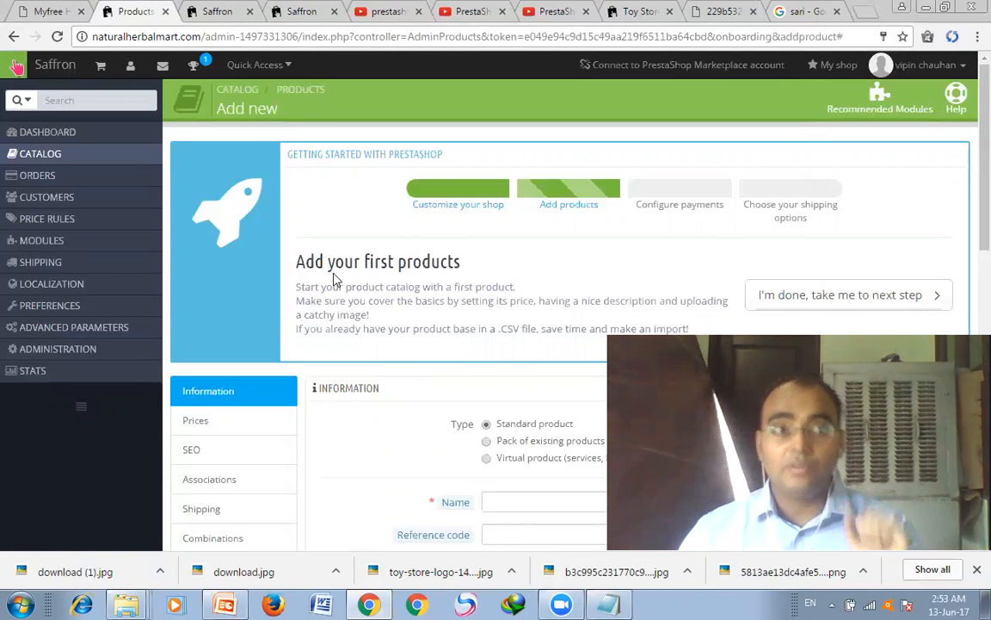
Step: Open the catalog's category list and compare it with the storefront's navigation menu, including the entries under Women
{"action": "mouse_move", "coordinate": [138, 163]}
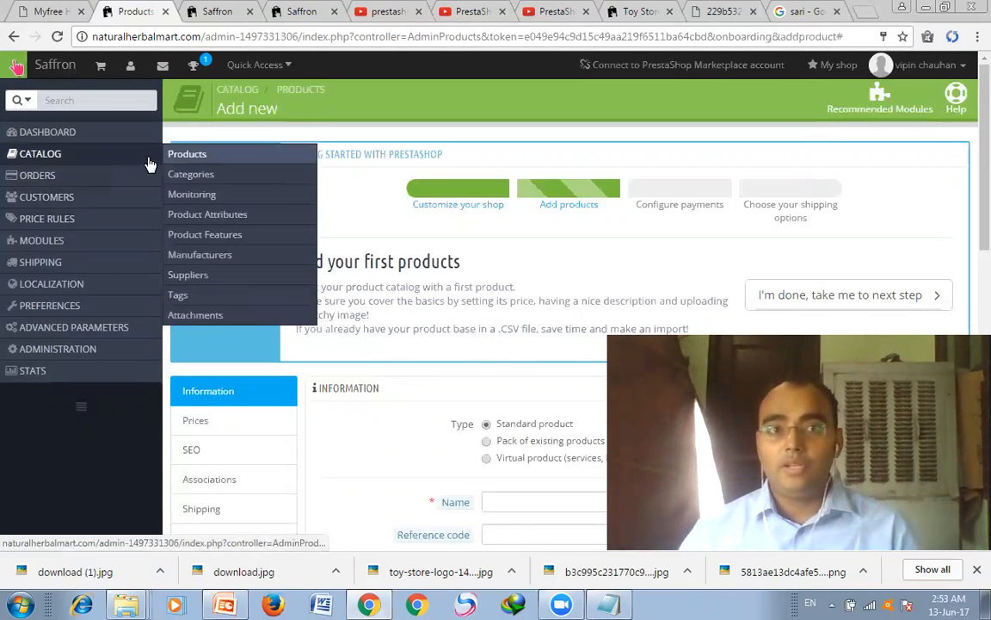
{"action": "left_click", "coordinate": [210, 178]}
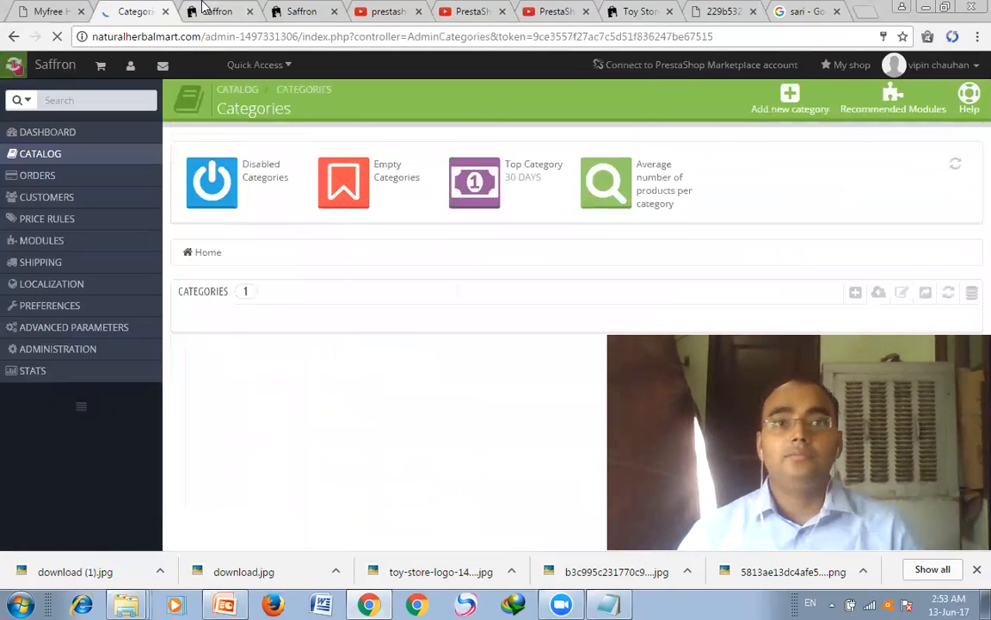
{"action": "left_click", "coordinate": [204, 8]}
{"action": "scroll", "coordinate": [325, 283], "scroll_direction": "down", "scroll_amount": 2}
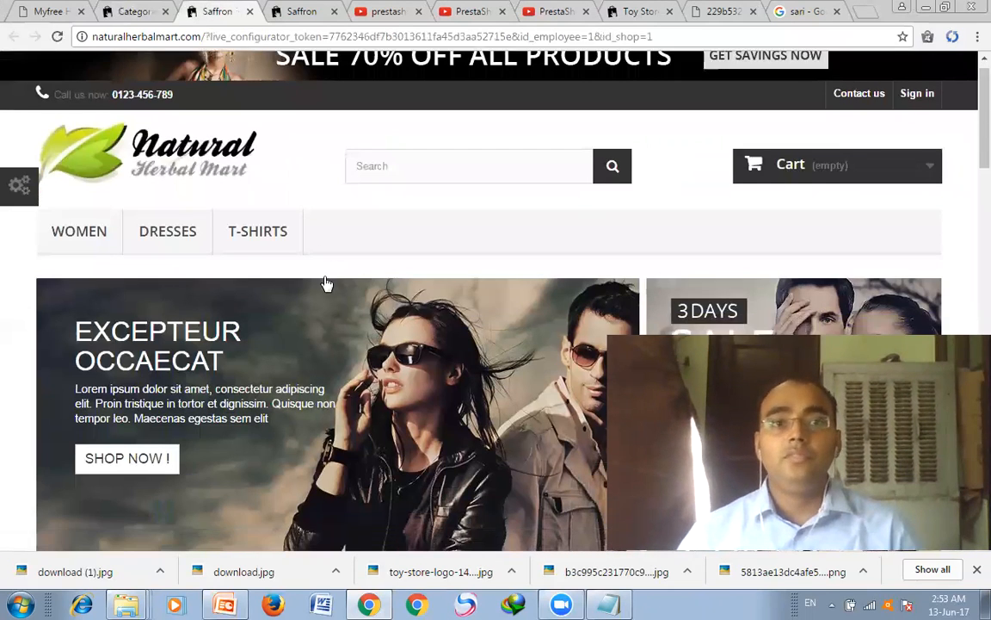
{"action": "scroll", "coordinate": [137, 223], "scroll_direction": "up", "scroll_amount": 1}
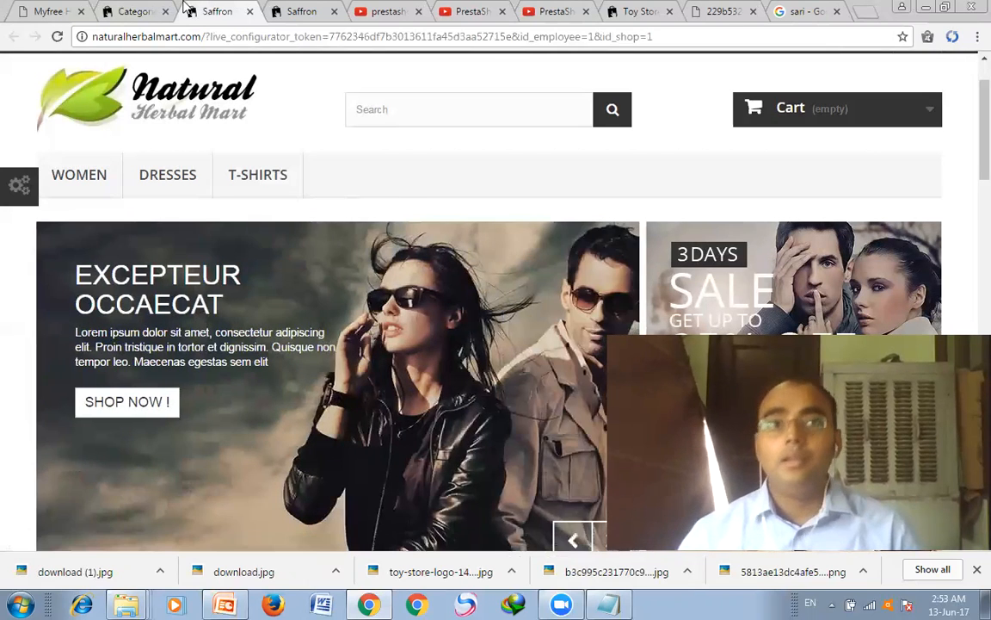
{"action": "left_click", "coordinate": [137, 10]}
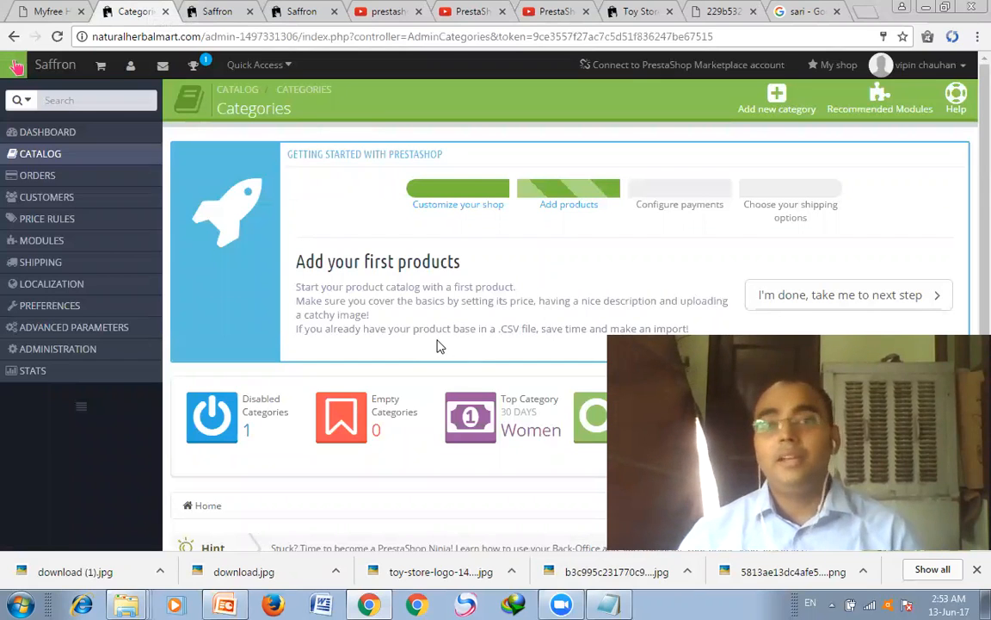
{"action": "scroll", "coordinate": [434, 350], "scroll_direction": "down", "scroll_amount": 2}
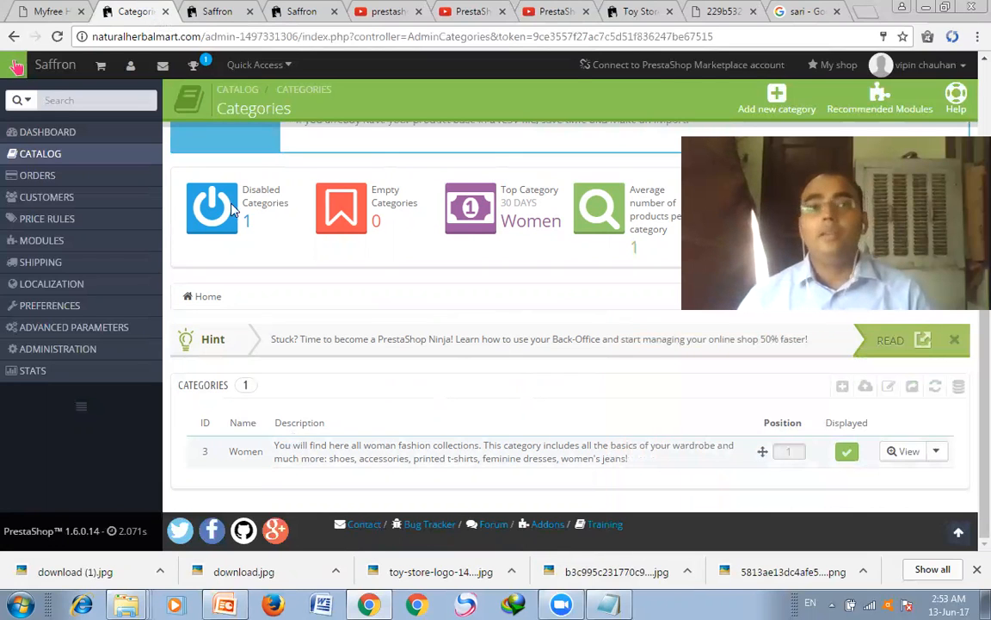
{"action": "key", "text": "ctrl+Tab"}
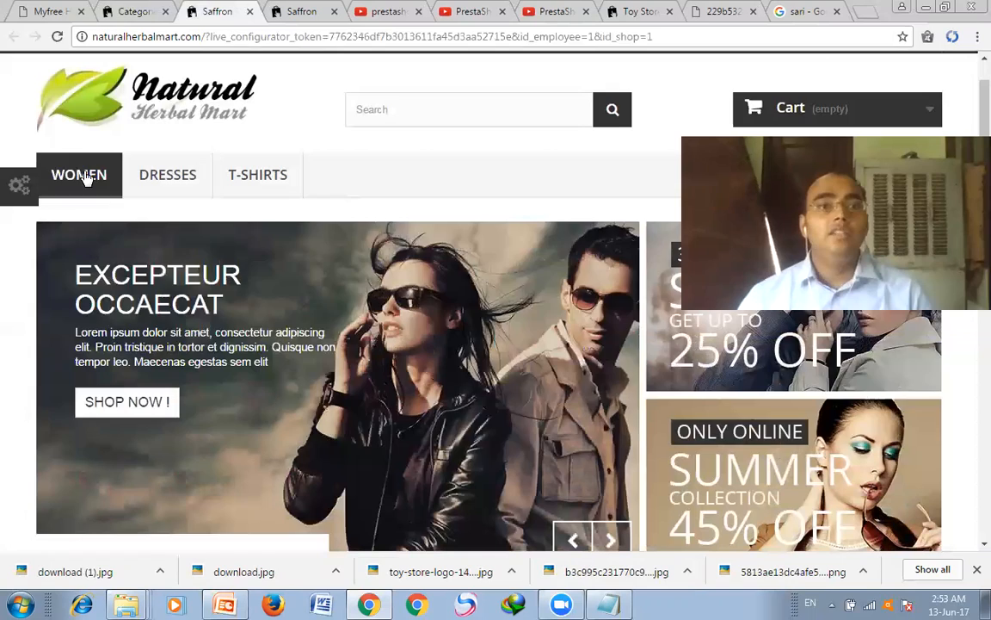
{"action": "left_click", "coordinate": [125, 10]}
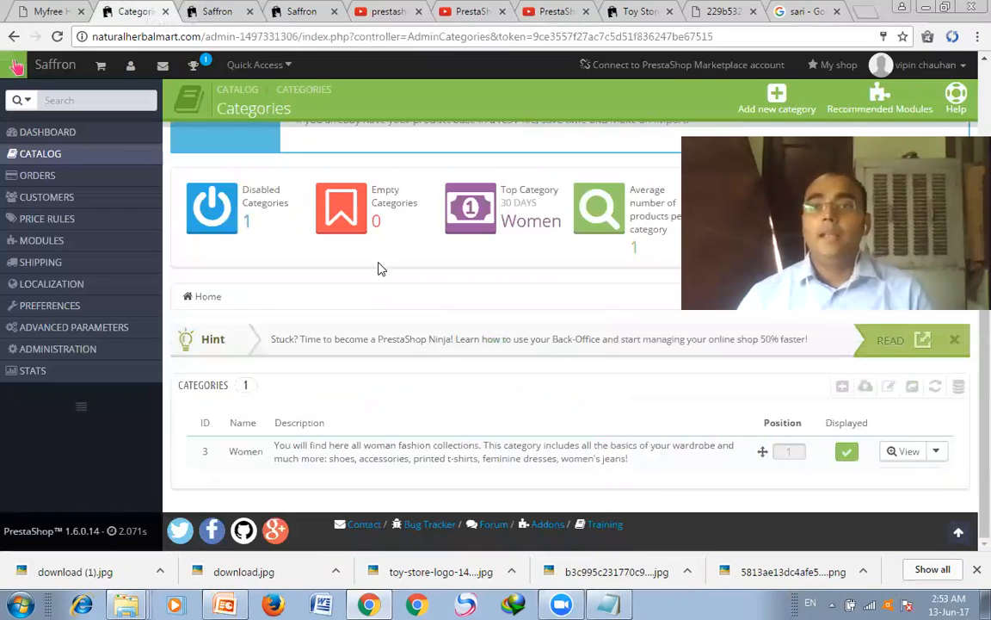
{"action": "left_click", "coordinate": [230, 14]}
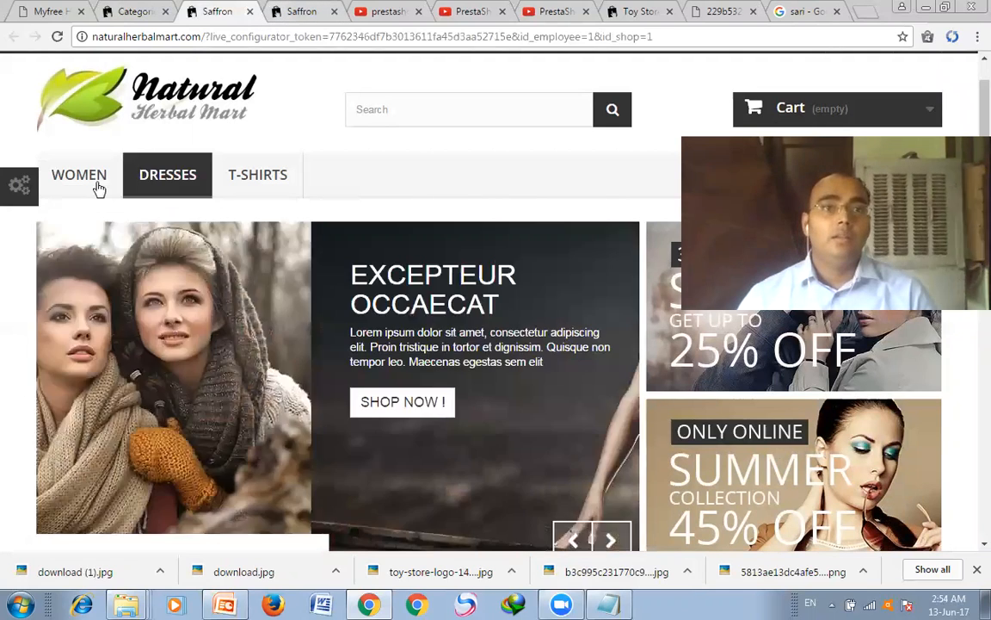
{"action": "mouse_move", "coordinate": [95, 188]}
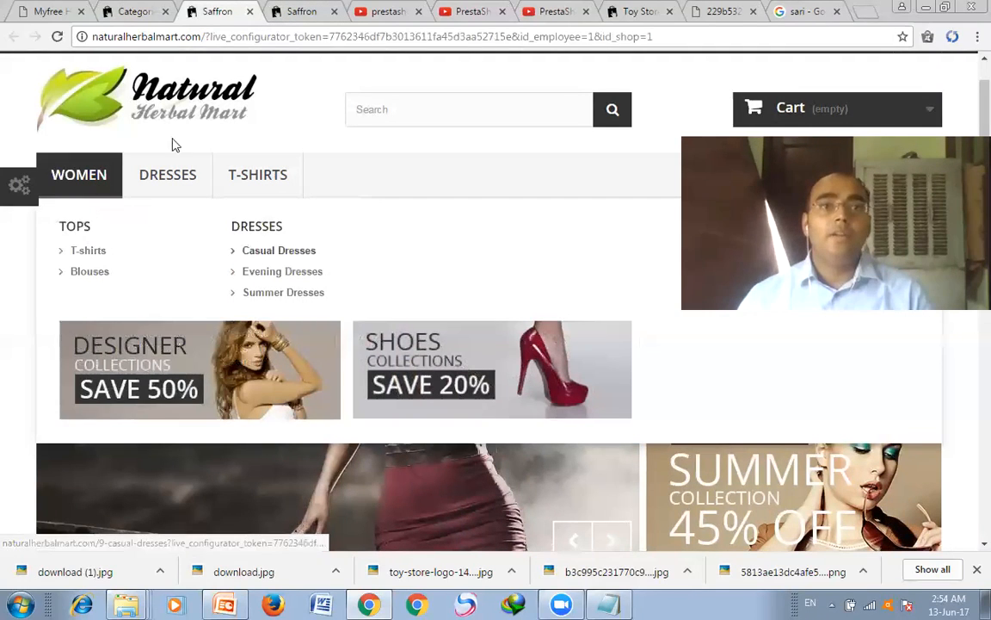
{"action": "left_click", "coordinate": [120, 9]}
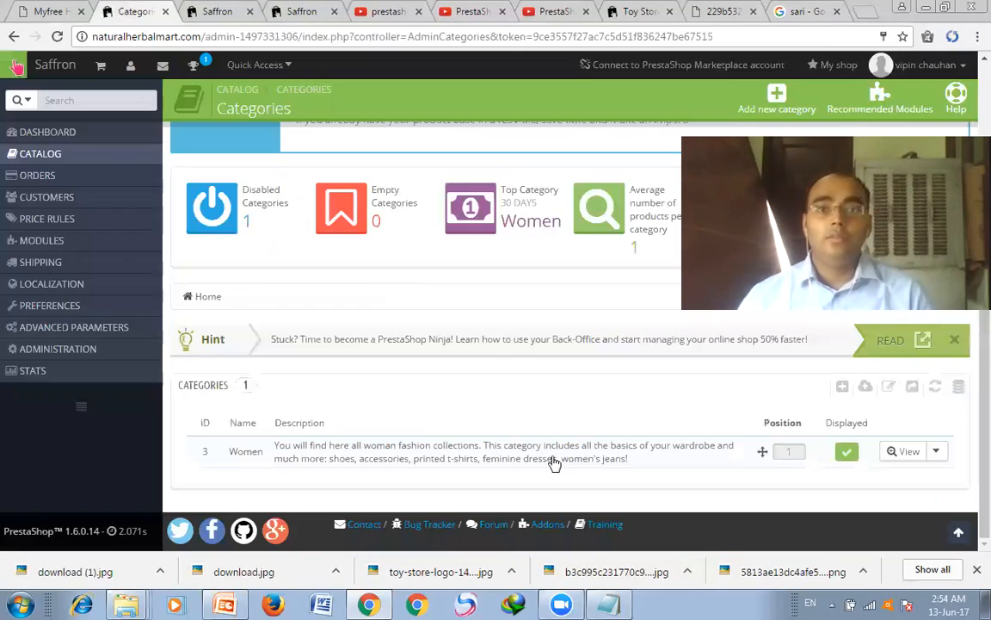
Step: View the subcategories of the Women category and return to the main category list
{"action": "left_click", "coordinate": [478, 463]}
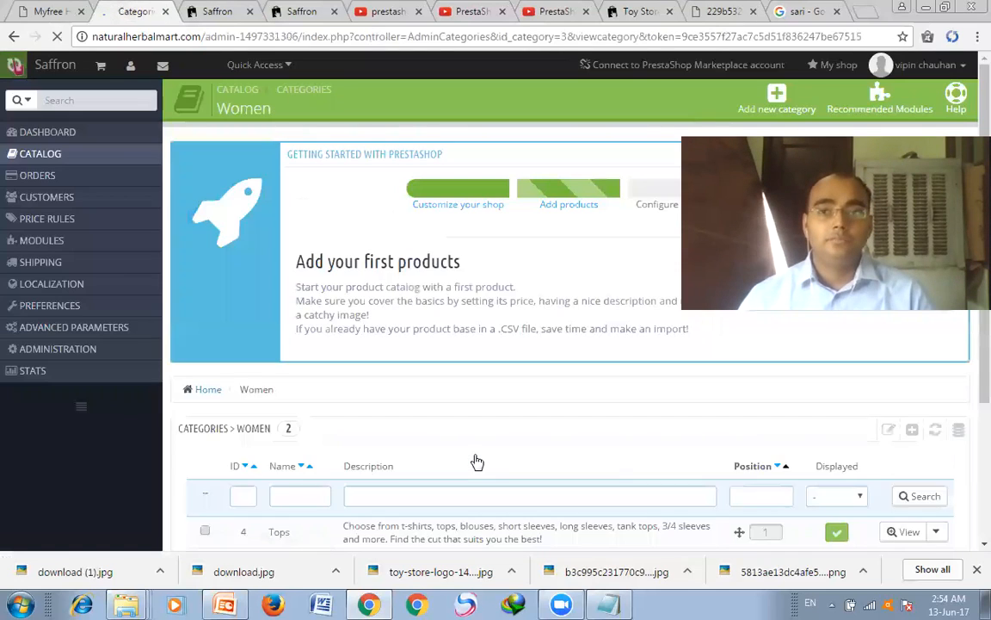
{"action": "scroll", "coordinate": [474, 460], "scroll_direction": "down", "scroll_amount": 3}
{"action": "scroll", "coordinate": [434, 465], "scroll_direction": "down", "scroll_amount": 1}
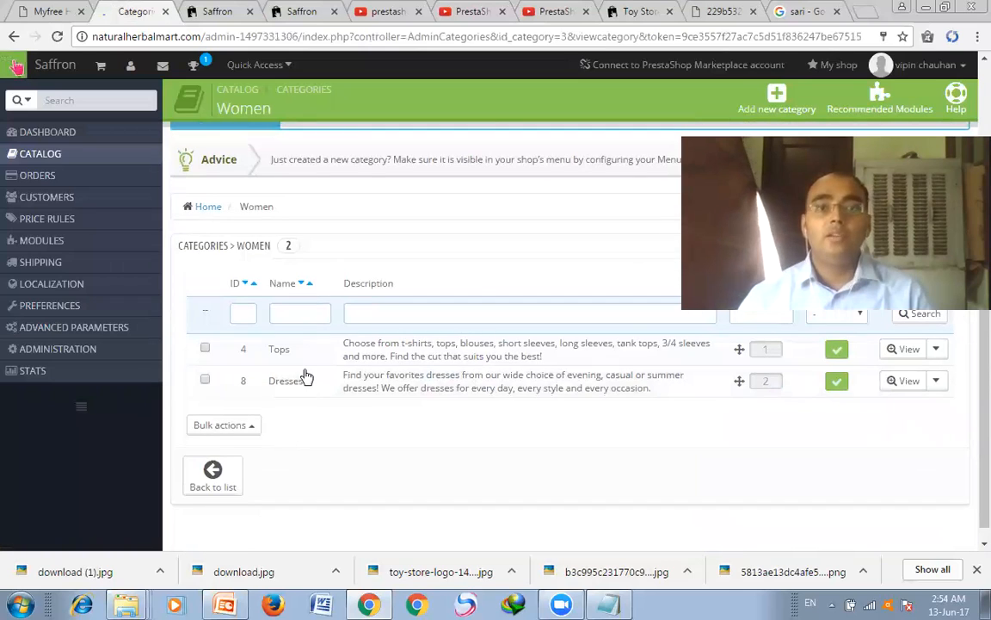
{"action": "scroll", "coordinate": [400, 405], "scroll_direction": "up", "scroll_amount": 3}
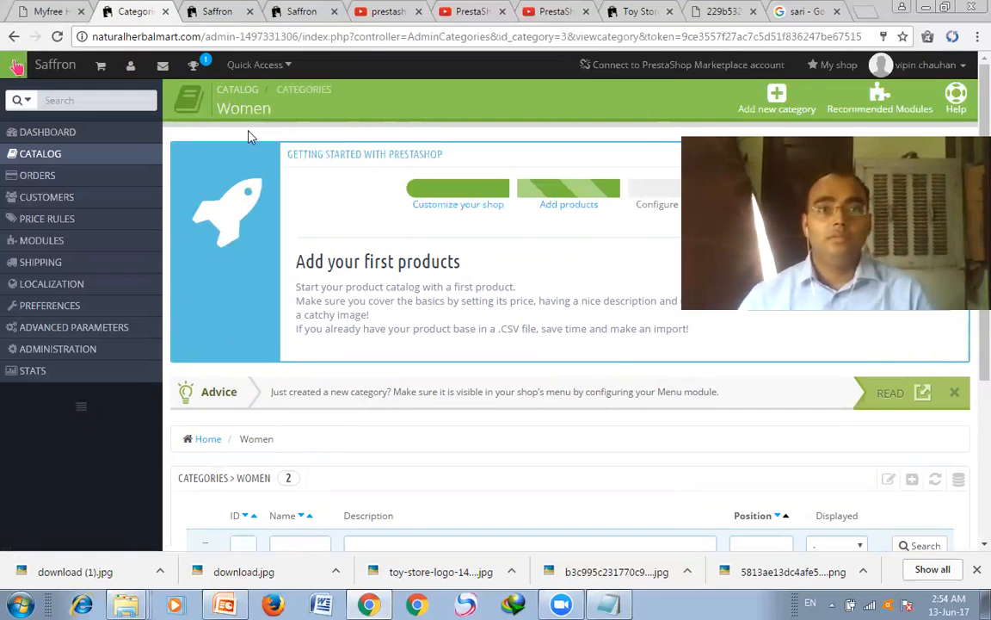
{"action": "scroll", "coordinate": [298, 478], "scroll_direction": "down", "scroll_amount": 3}
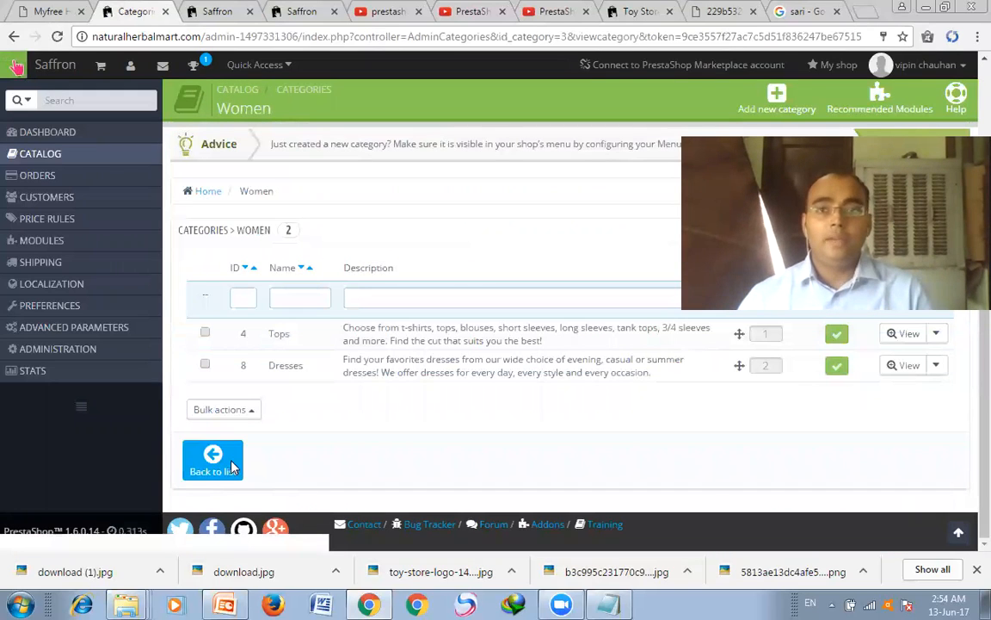
{"action": "left_click", "coordinate": [233, 467]}
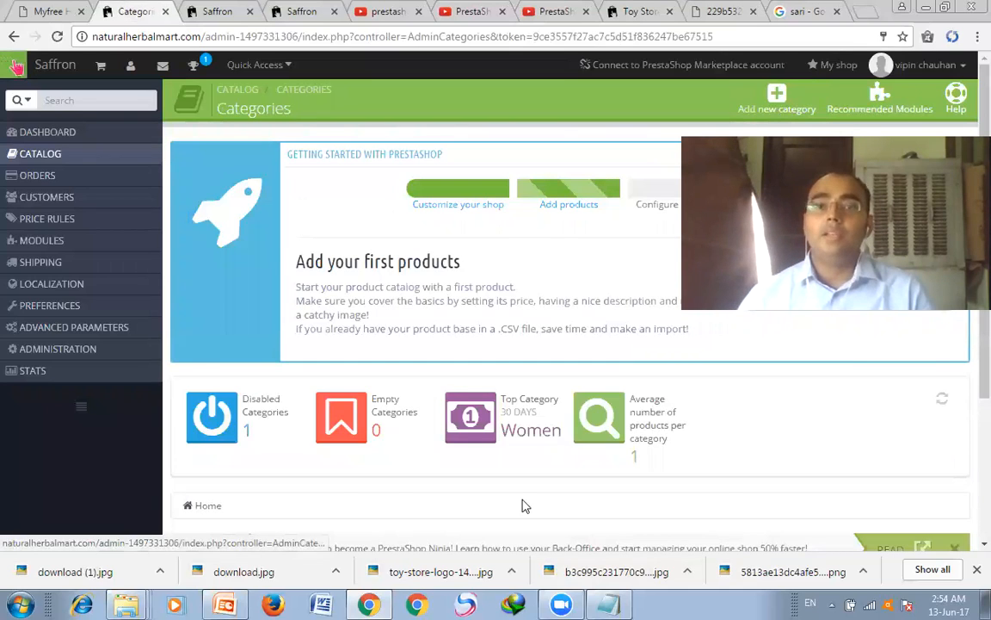
{"action": "scroll", "coordinate": [524, 504], "scroll_direction": "down", "scroll_amount": 3}
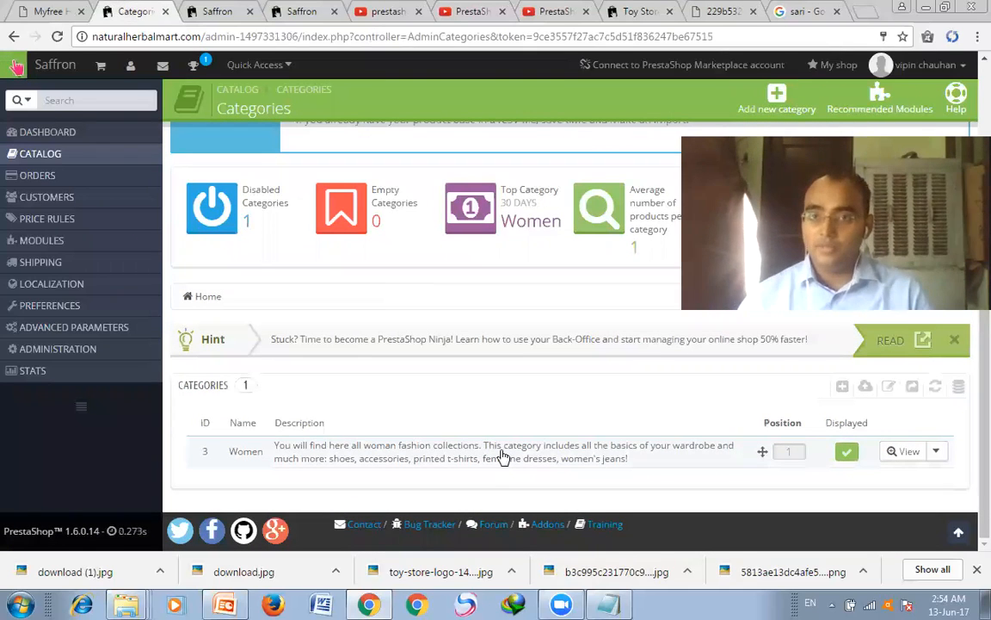
Step: Start a new category and name it "Saraies"
{"action": "left_click", "coordinate": [779, 101]}
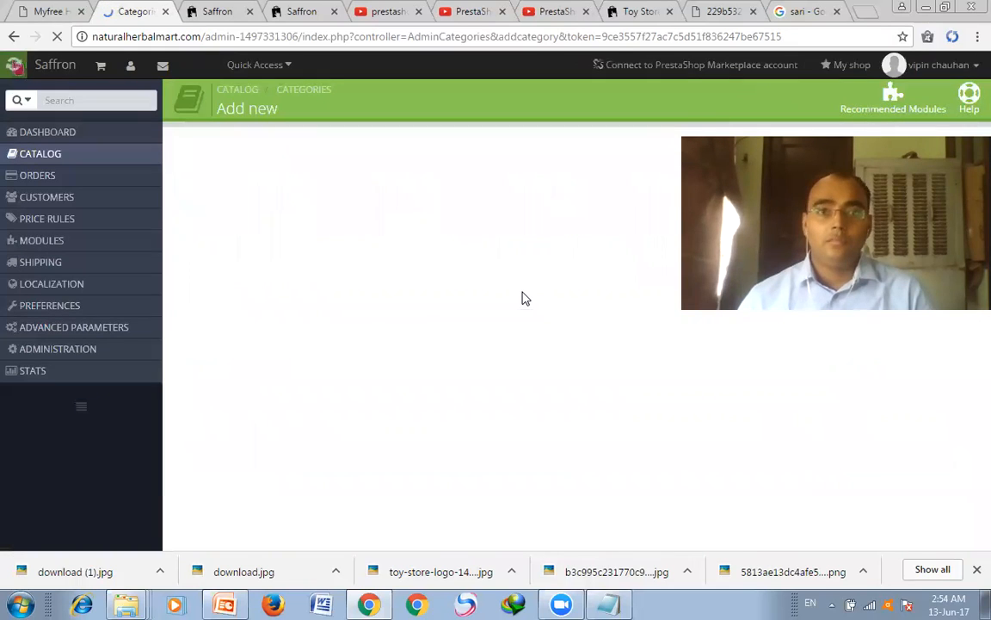
{"action": "scroll", "coordinate": [523, 297], "scroll_direction": "down", "scroll_amount": 2}
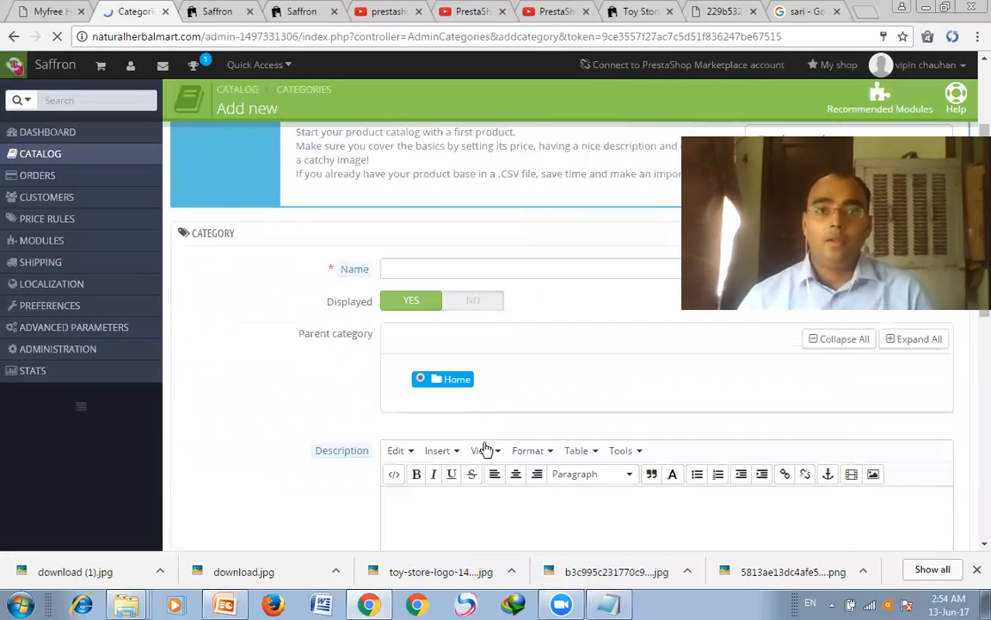
{"action": "scroll", "coordinate": [484, 443], "scroll_direction": "down", "scroll_amount": 1}
{"action": "scroll", "coordinate": [485, 456], "scroll_direction": "up", "scroll_amount": 1}
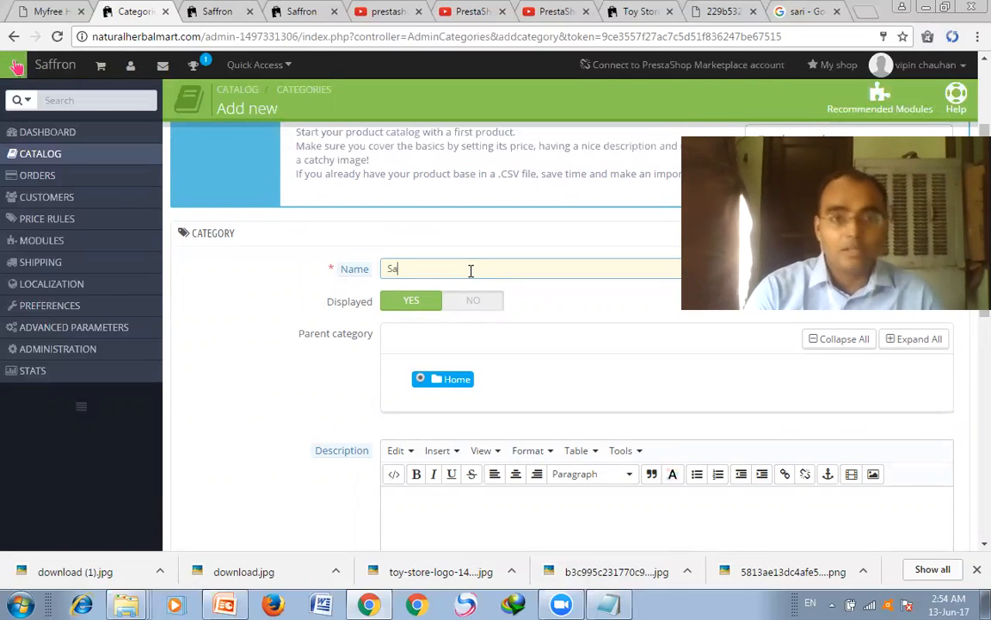
{"action": "type", "text": "ies"}
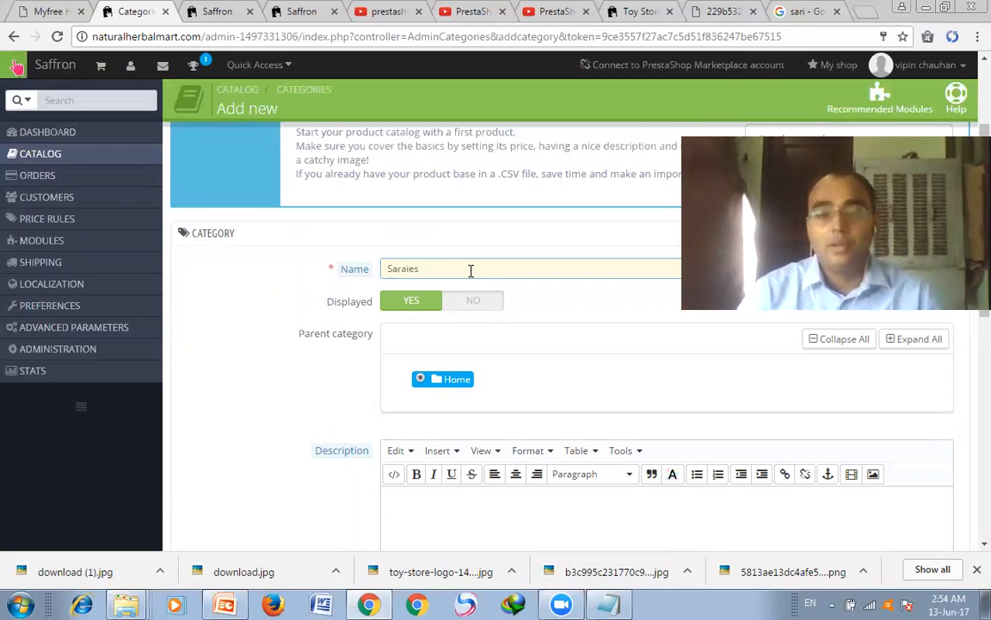
Step: Expand Home in the parent category tree, try Women as the parent, and set the parent back to Home
{"action": "left_click", "coordinate": [447, 385]}
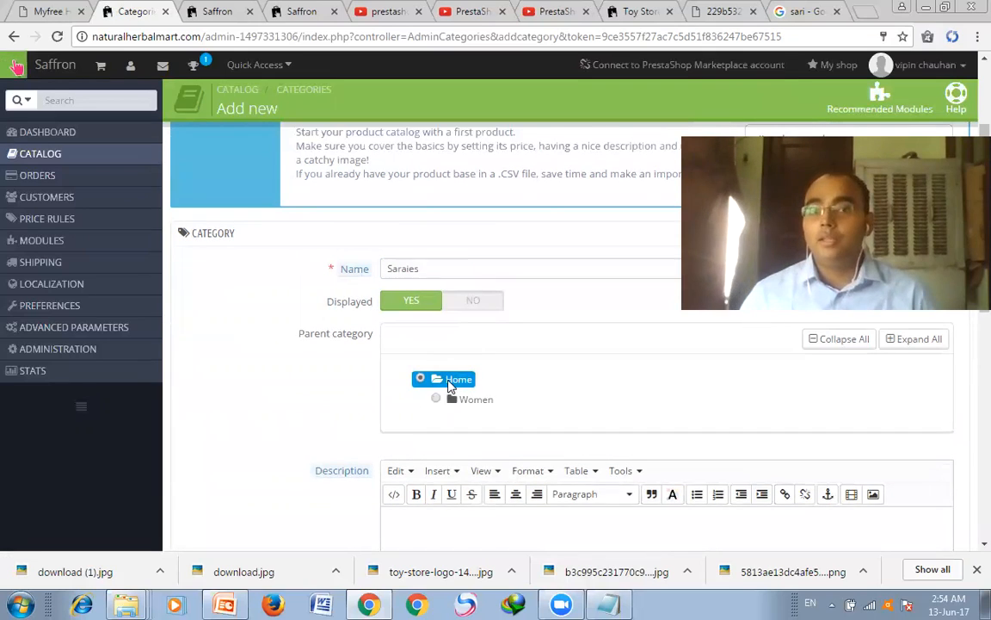
{"action": "left_click", "coordinate": [438, 401]}
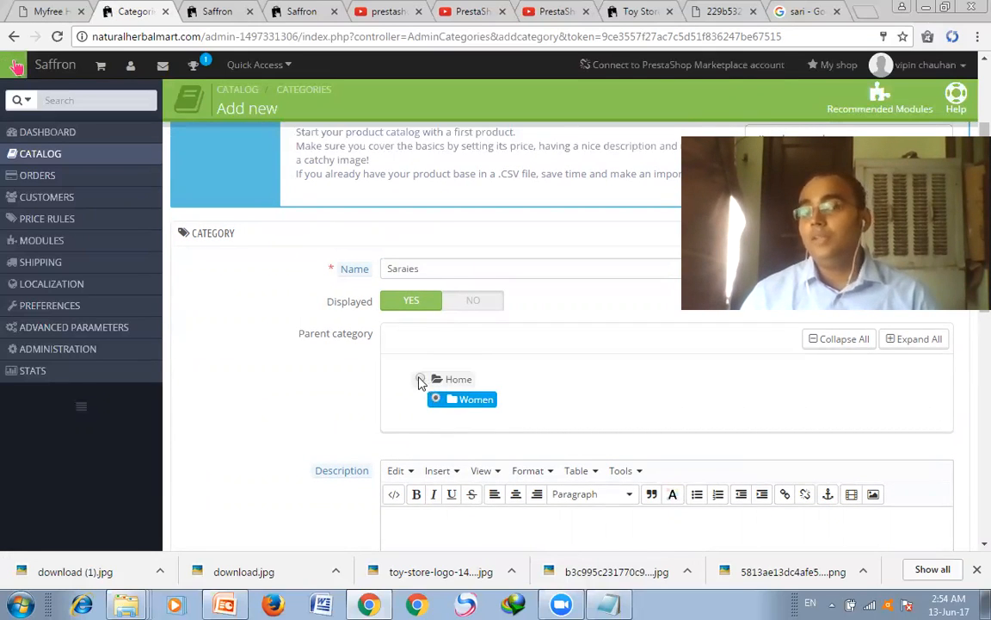
{"action": "left_click", "coordinate": [421, 380]}
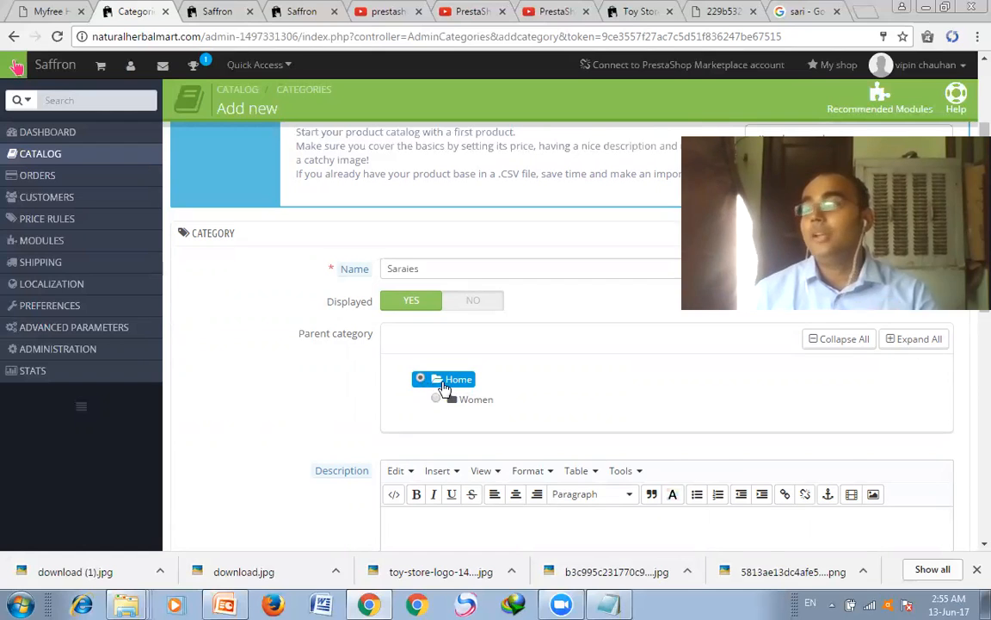
{"action": "scroll", "coordinate": [409, 372], "scroll_direction": "down", "scroll_amount": 1}
{"action": "scroll", "coordinate": [418, 349], "scroll_direction": "up", "scroll_amount": 1}
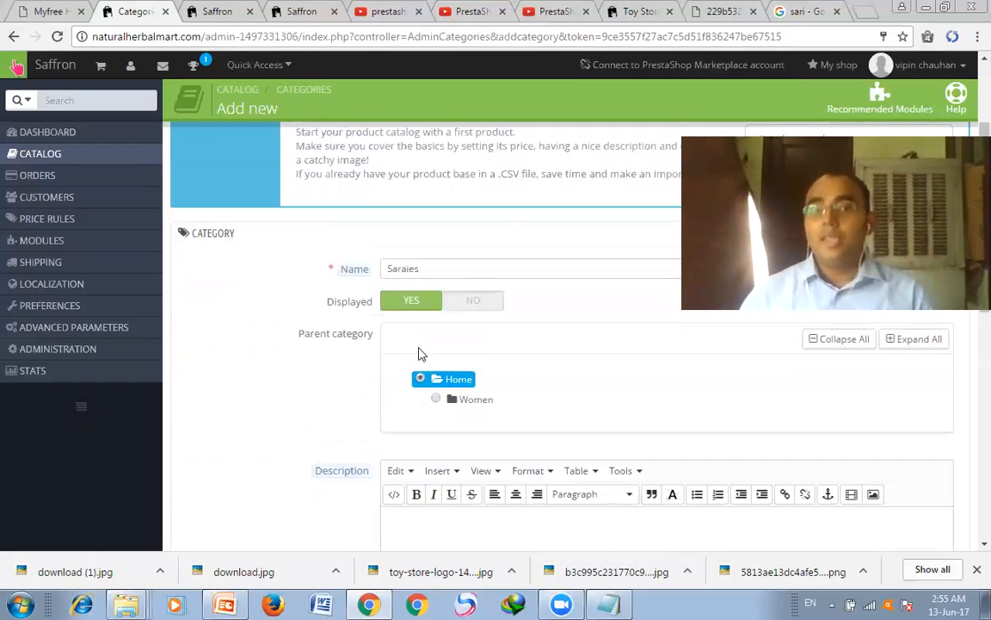
Step: Try setting the category's Displayed option to No, restore it to Yes, and check the storefront menu
{"action": "left_click", "coordinate": [463, 308]}
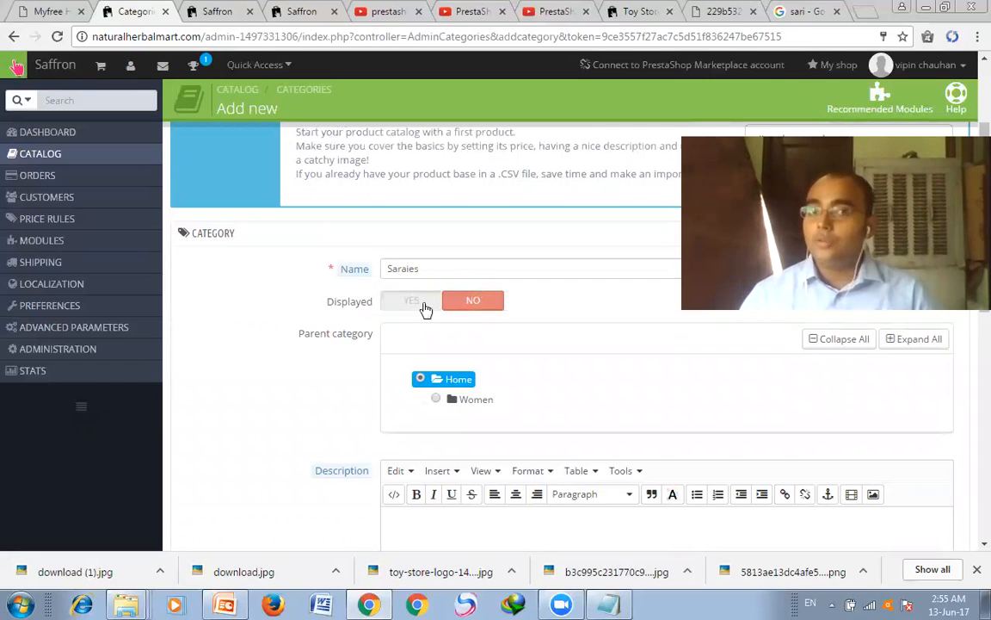
{"action": "left_click", "coordinate": [427, 308]}
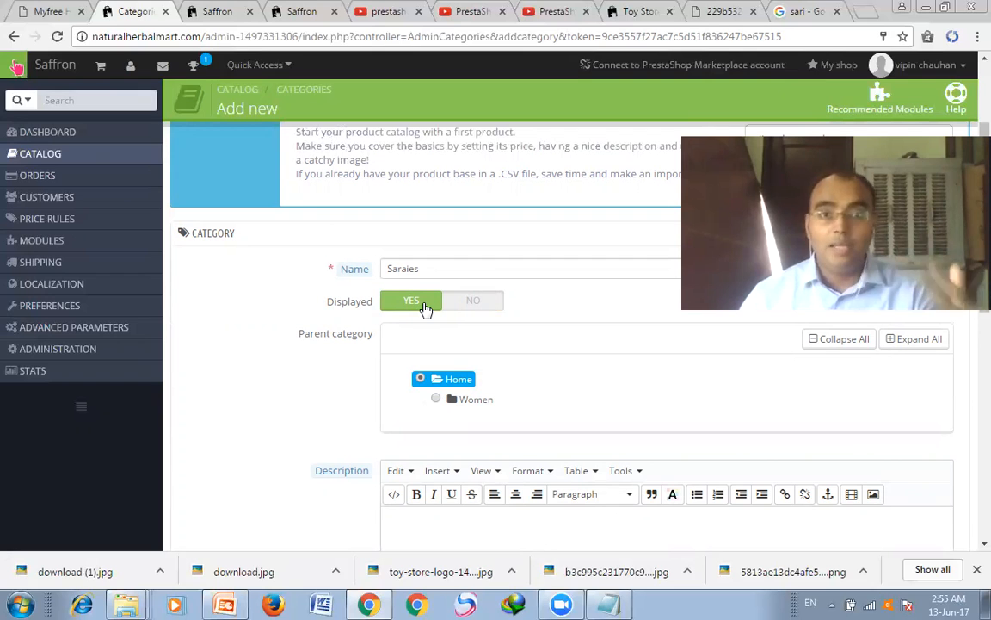
{"action": "left_click", "coordinate": [225, 12]}
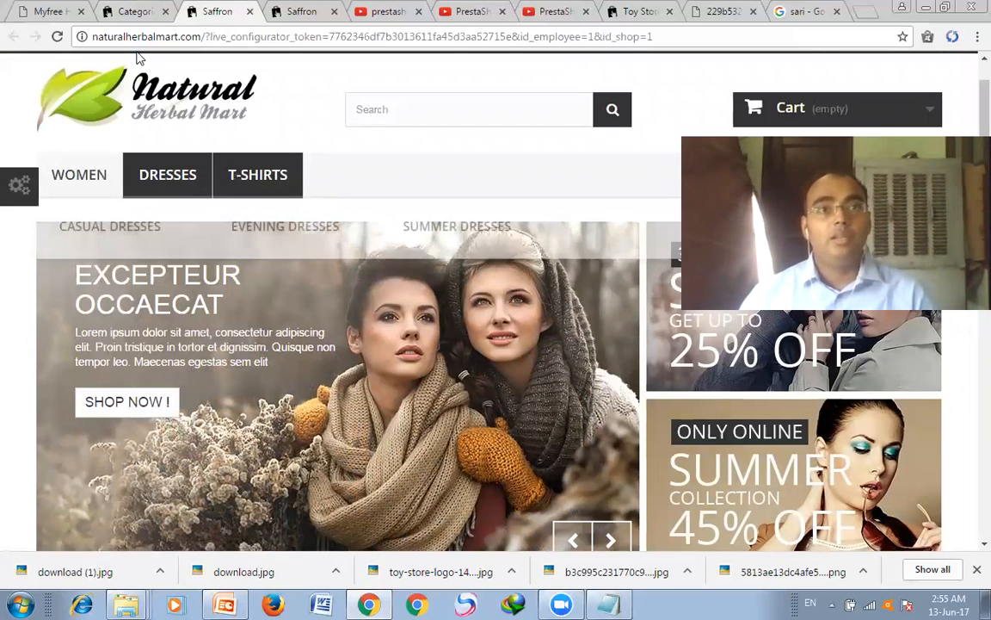
{"action": "left_click", "coordinate": [133, 11]}
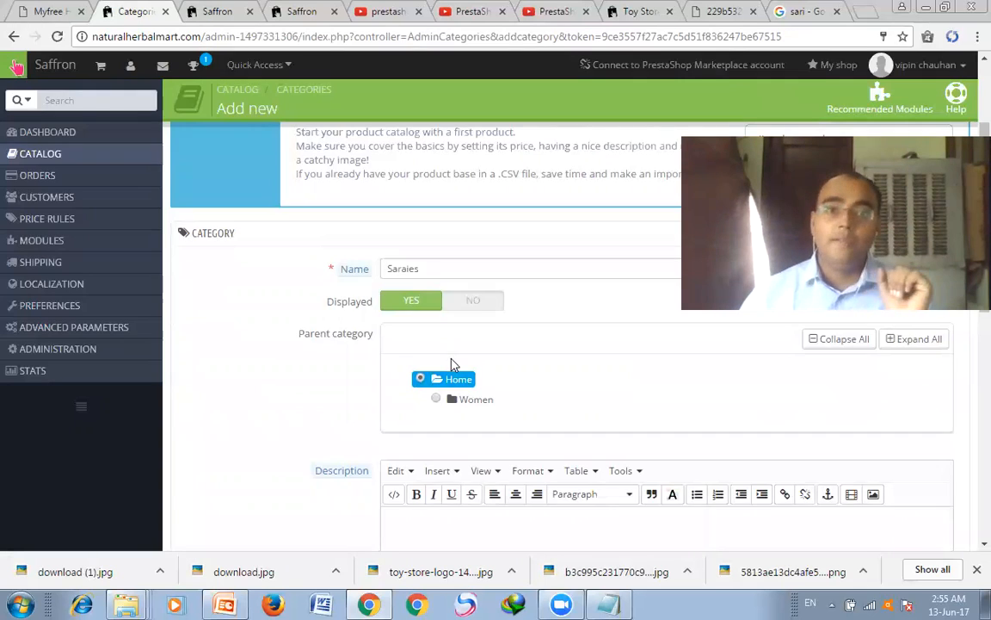
Step: Examine the storefront's Women category page, including its banner title and description text, and return to the new category form
{"action": "scroll", "coordinate": [451, 364], "scroll_direction": "down", "scroll_amount": 2}
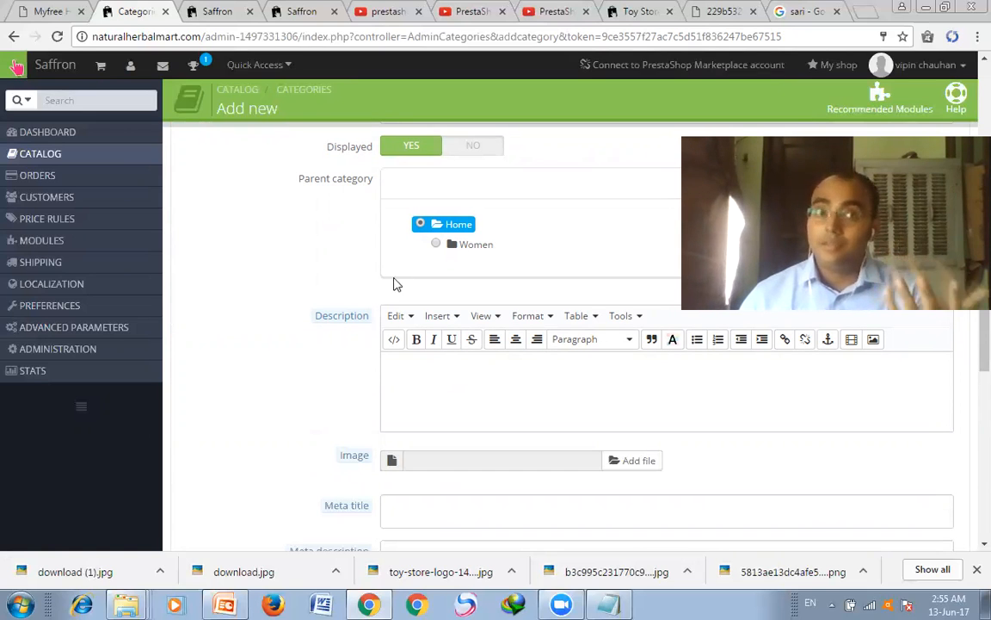
{"action": "left_click", "coordinate": [215, 12]}
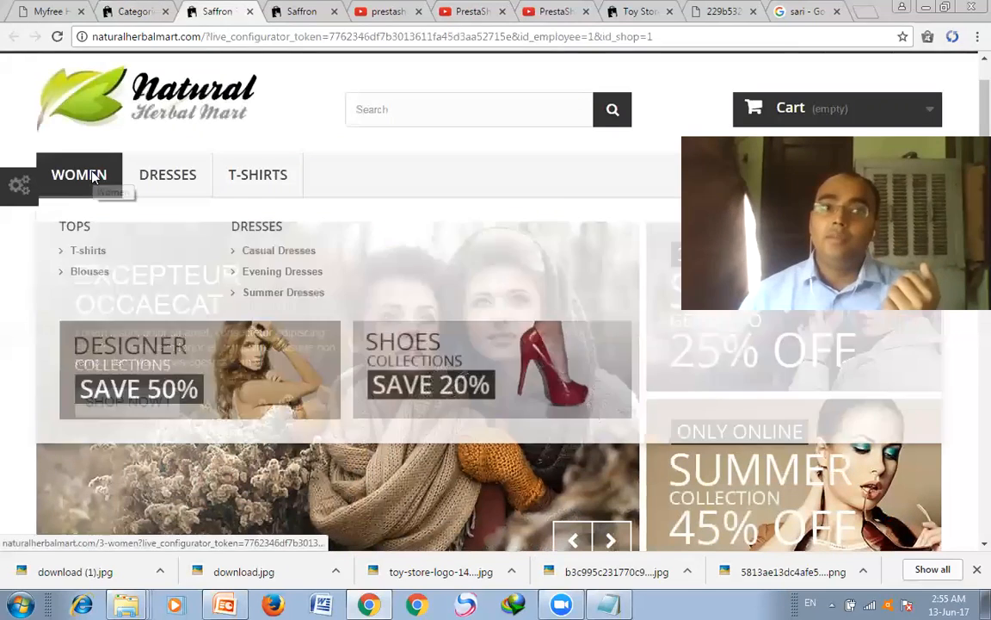
{"action": "left_click", "coordinate": [93, 175]}
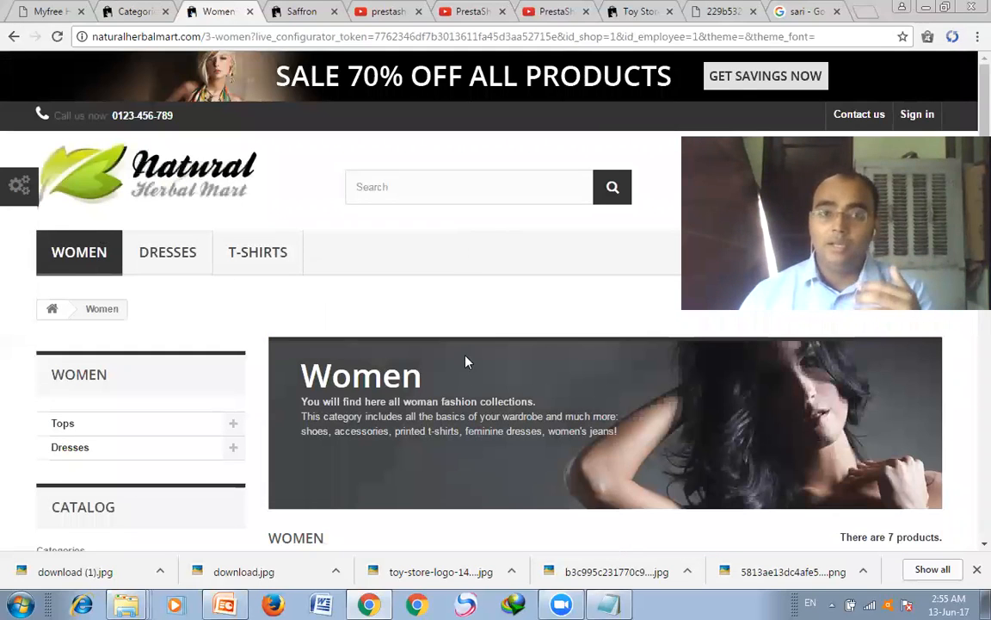
{"action": "left_click_drag", "start_coordinate": [300, 377], "coordinate": [382, 376]}
{"action": "left_click_drag", "start_coordinate": [615, 431], "coordinate": [301, 431]}
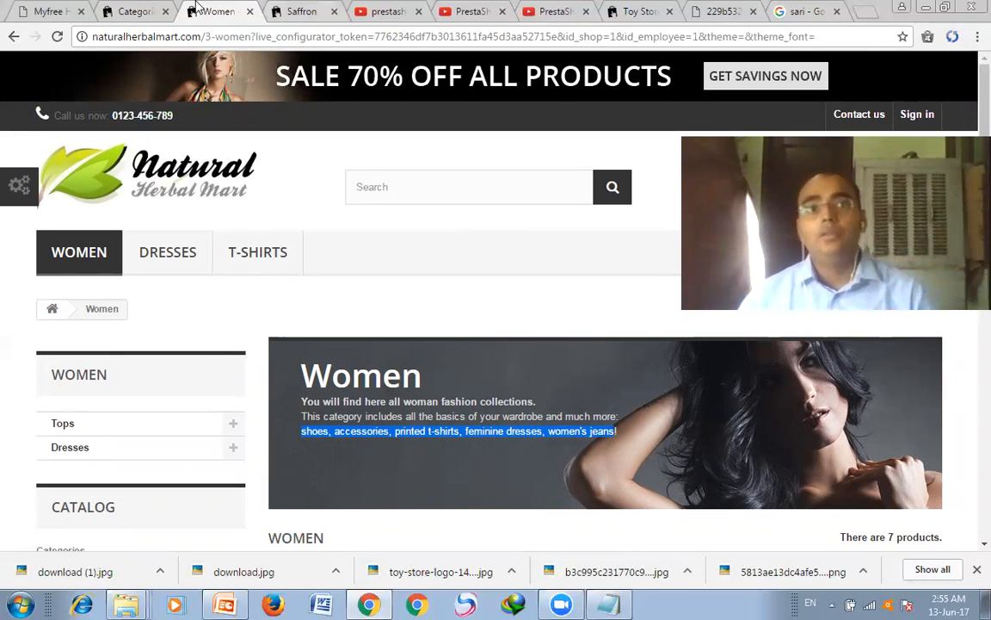
{"action": "left_click", "coordinate": [150, 10]}
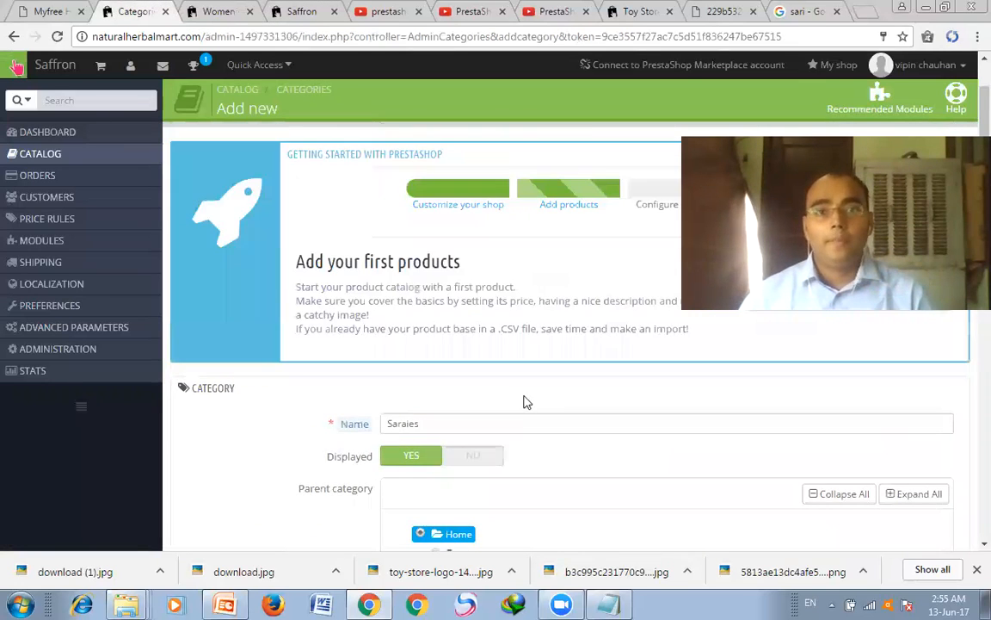
Step: Change the new category's name to "saries"
{"action": "left_click", "coordinate": [456, 428]}
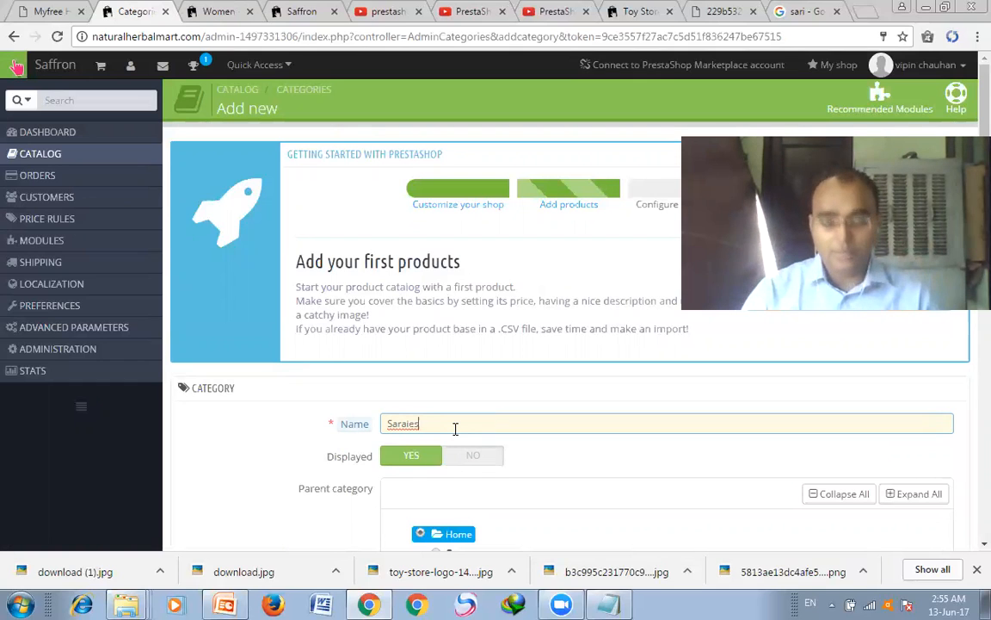
{"action": "key", "text": "BackSpace"}
{"action": "key", "text": "BackSpace"}
{"action": "key", "text": "BackSpace"}
{"action": "key", "text": "BackSpace"}
{"action": "key", "text": "BackSpace"}
{"action": "key", "text": "BackSpace"}
{"action": "key", "text": "BackSpace"}
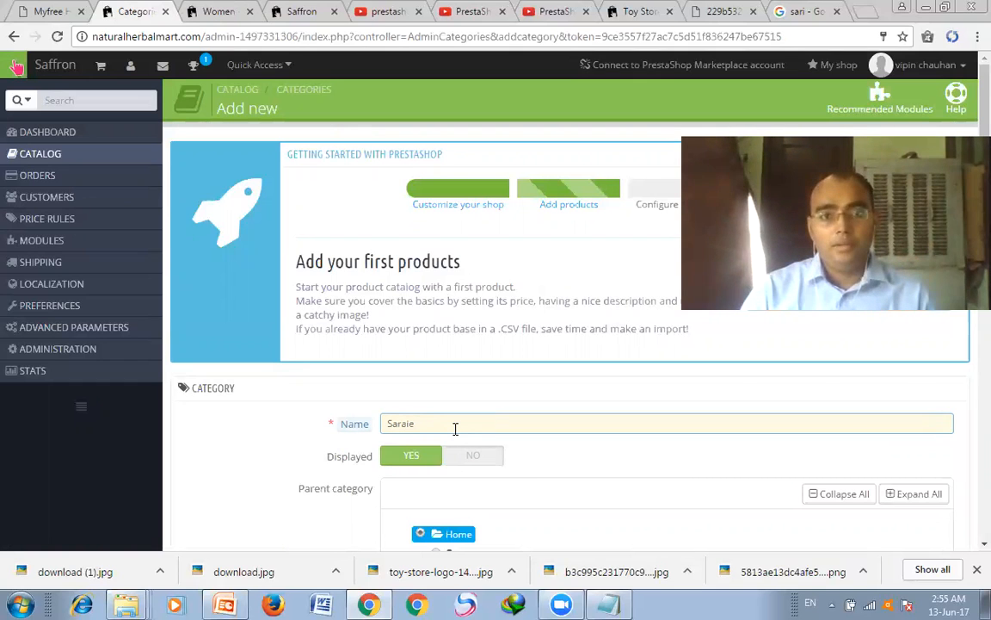
{"action": "type", "text": "saries"}
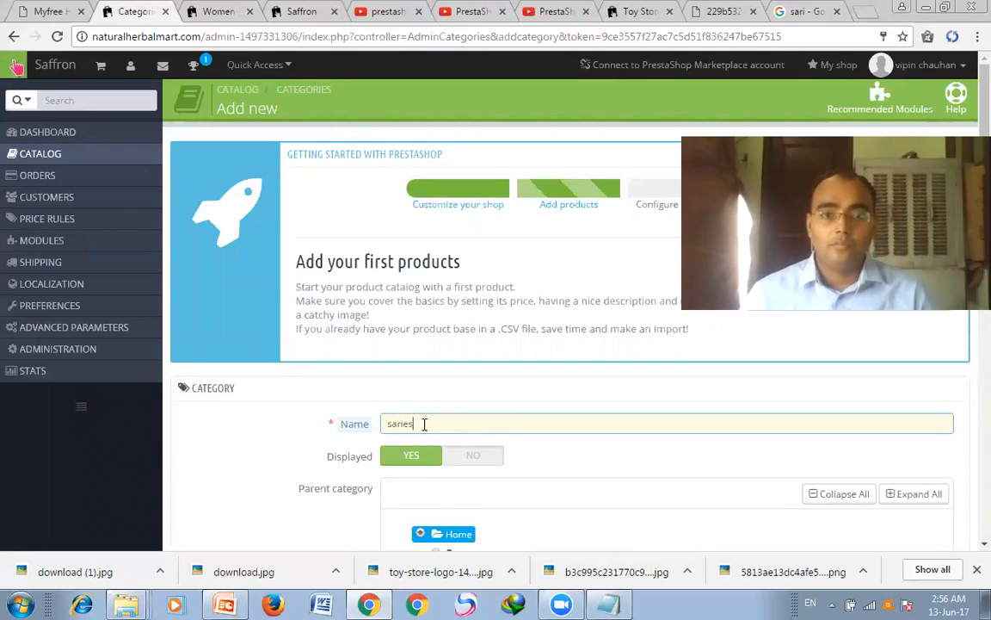
Step: Enter "Made in india saries" as the category's description
{"action": "scroll", "coordinate": [478, 427], "scroll_direction": "down", "scroll_amount": 3}
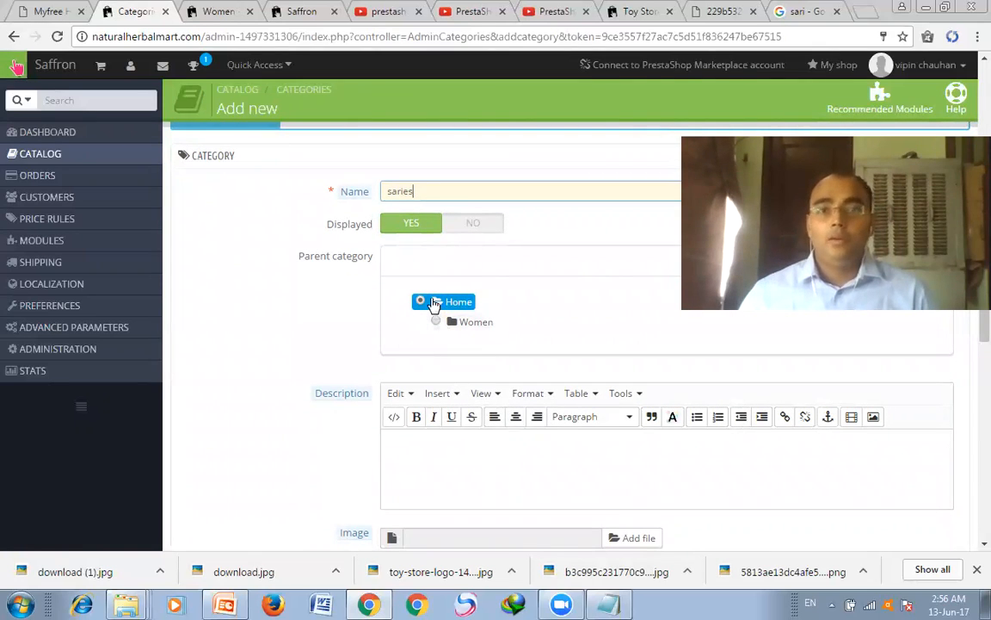
{"action": "scroll", "coordinate": [467, 370], "scroll_direction": "down", "scroll_amount": 2}
{"action": "left_click", "coordinate": [466, 333]}
{"action": "type", "text": "Made in india saries"}
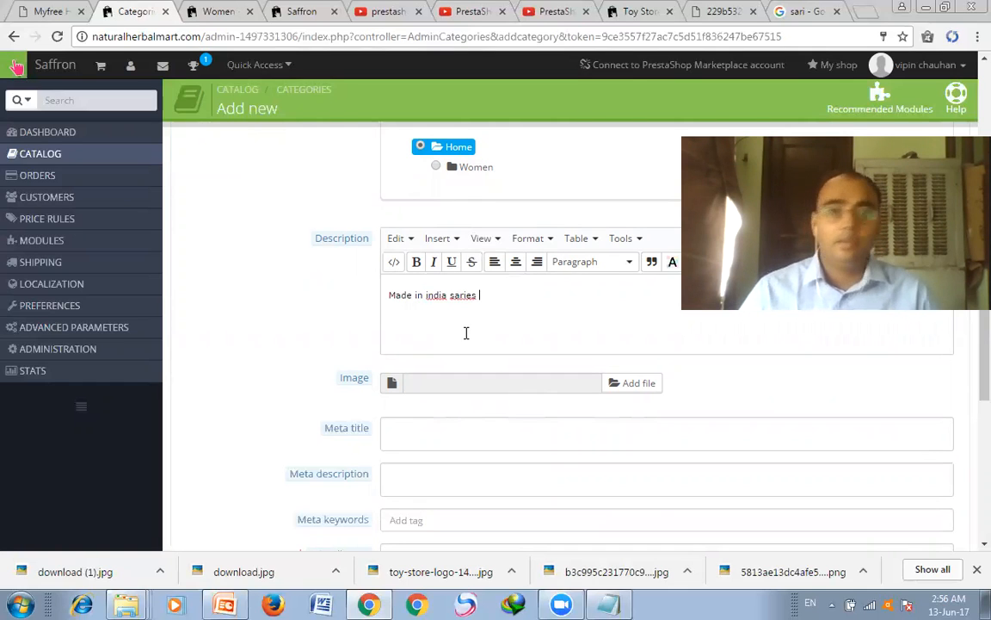
{"action": "scroll", "coordinate": [663, 305], "scroll_direction": "down", "scroll_amount": 1}
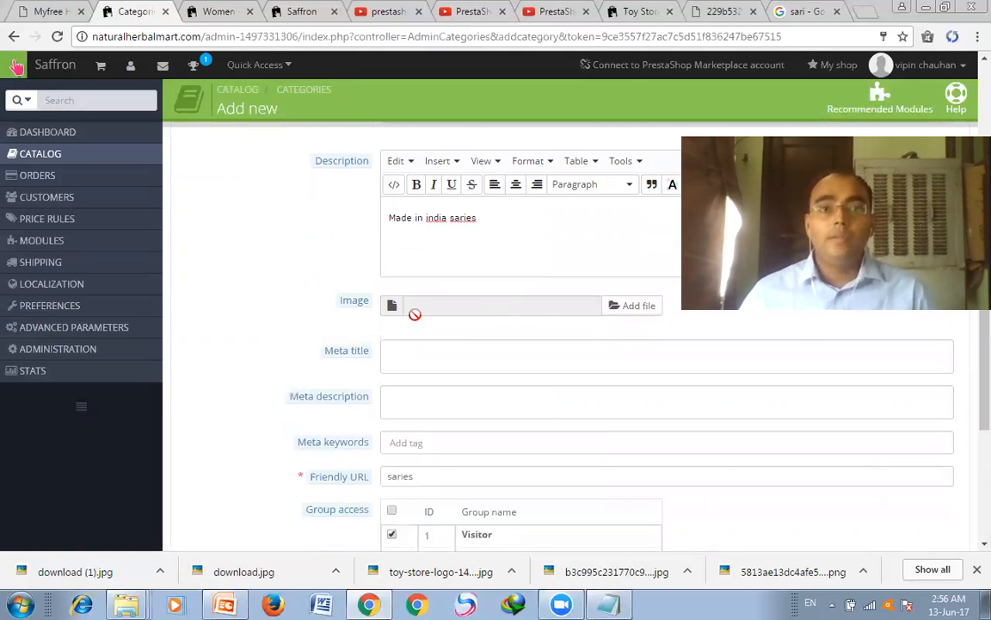
Step: Attach b3c995c231770c9d5c1e40a93dce5e51e7509dba_banner-saffron1.jpg from the saffrom folder as the category's image
{"action": "left_click", "coordinate": [215, 11]}
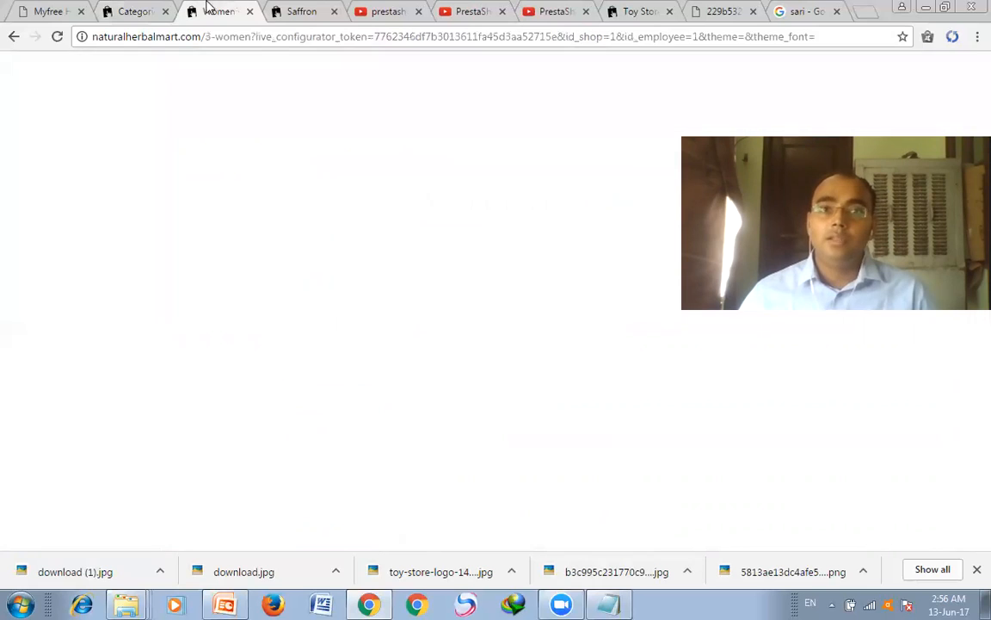
{"action": "left_click", "coordinate": [130, 11]}
{"action": "scroll", "coordinate": [565, 389], "scroll_direction": "up", "scroll_amount": 1}
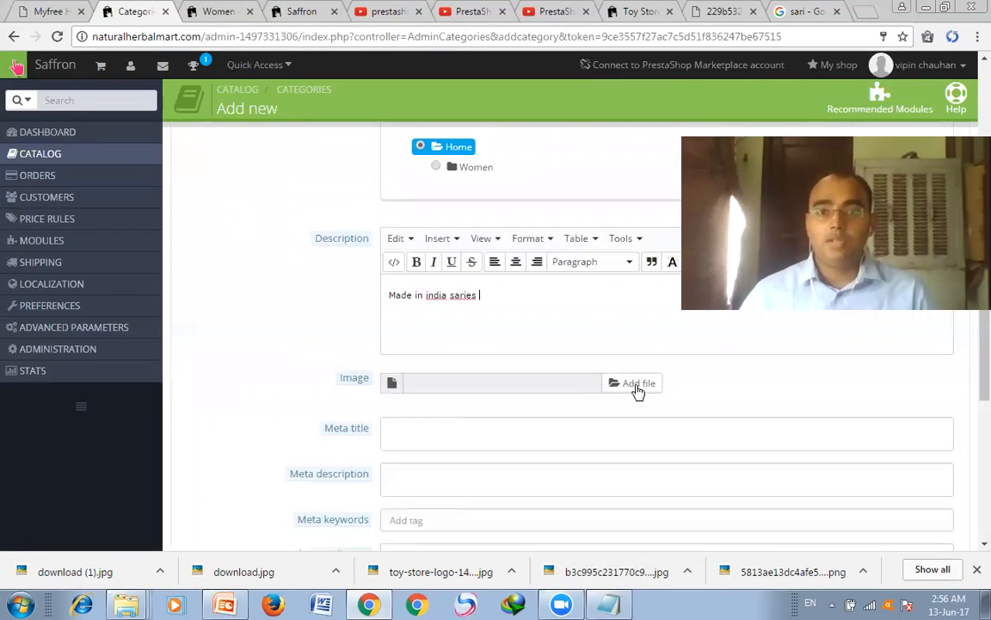
{"action": "left_click", "coordinate": [633, 385]}
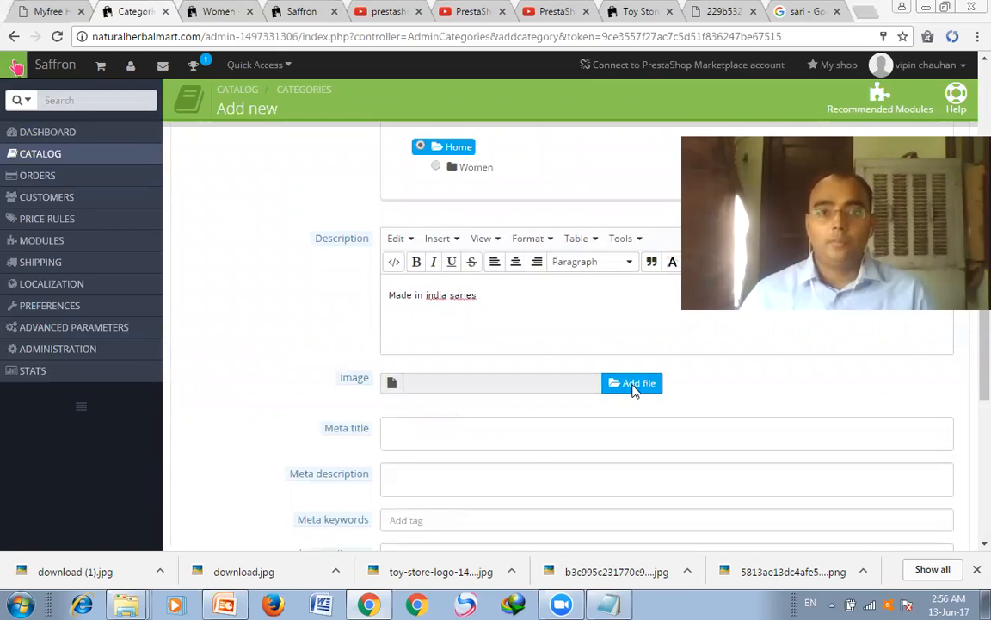
{"action": "scroll", "coordinate": [478, 284], "scroll_direction": "down", "scroll_amount": 2}
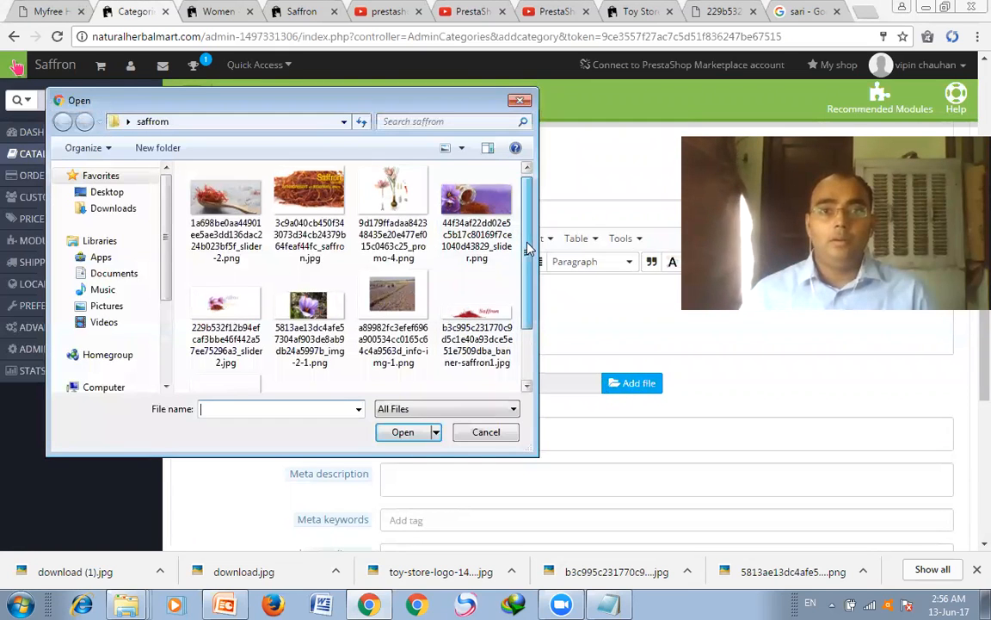
{"action": "left_click_drag", "start_coordinate": [531, 306], "coordinate": [533, 182]}
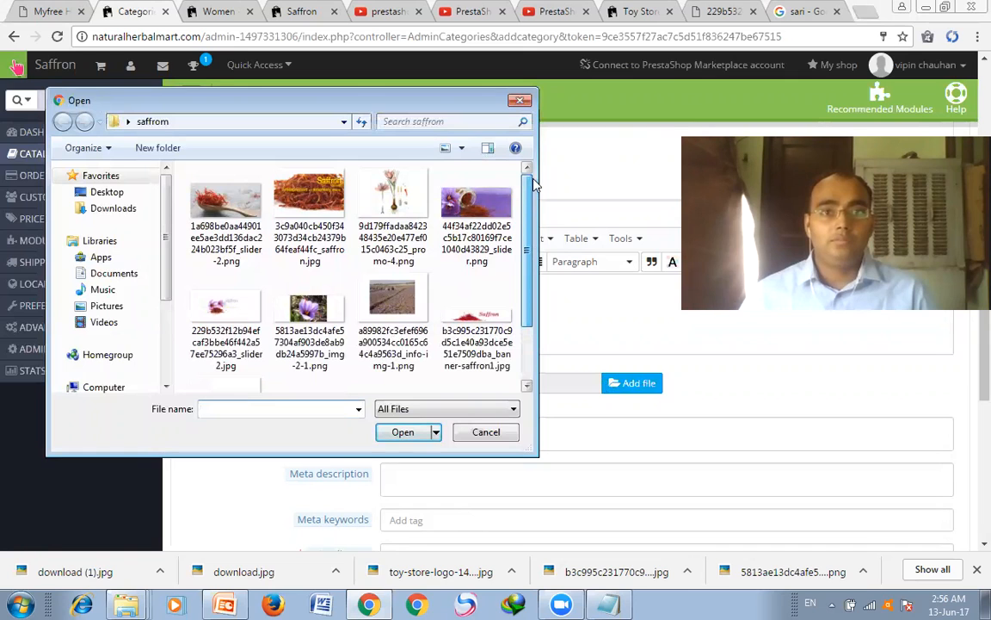
{"action": "left_click", "coordinate": [476, 314]}
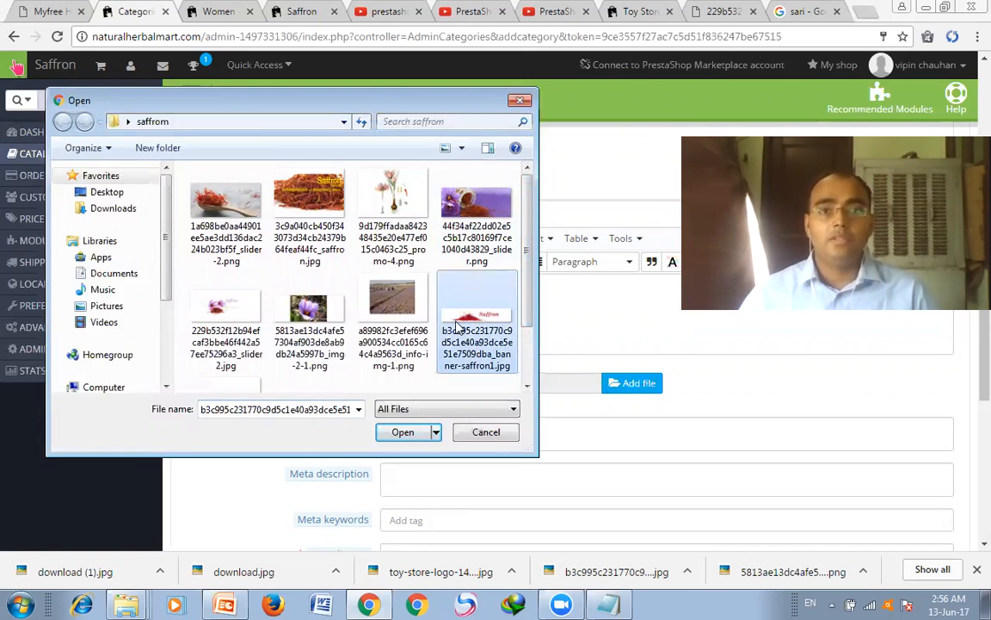
{"action": "left_click", "coordinate": [405, 431]}
Step: Replace the category's name with "Saffron"
{"action": "scroll", "coordinate": [531, 405], "scroll_direction": "up", "scroll_amount": 4}
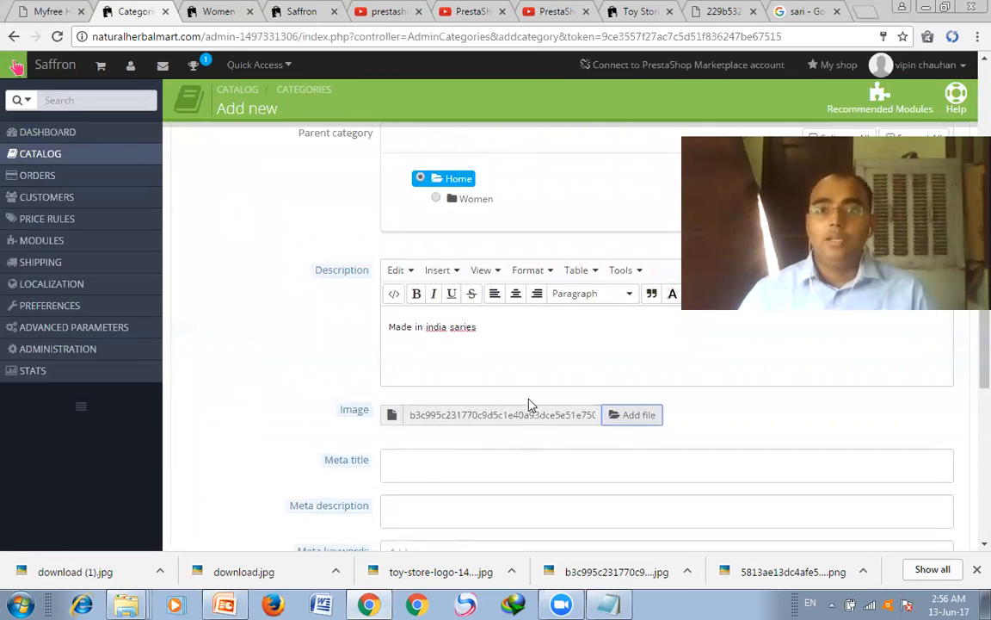
{"action": "triple_click", "coordinate": [435, 416]}
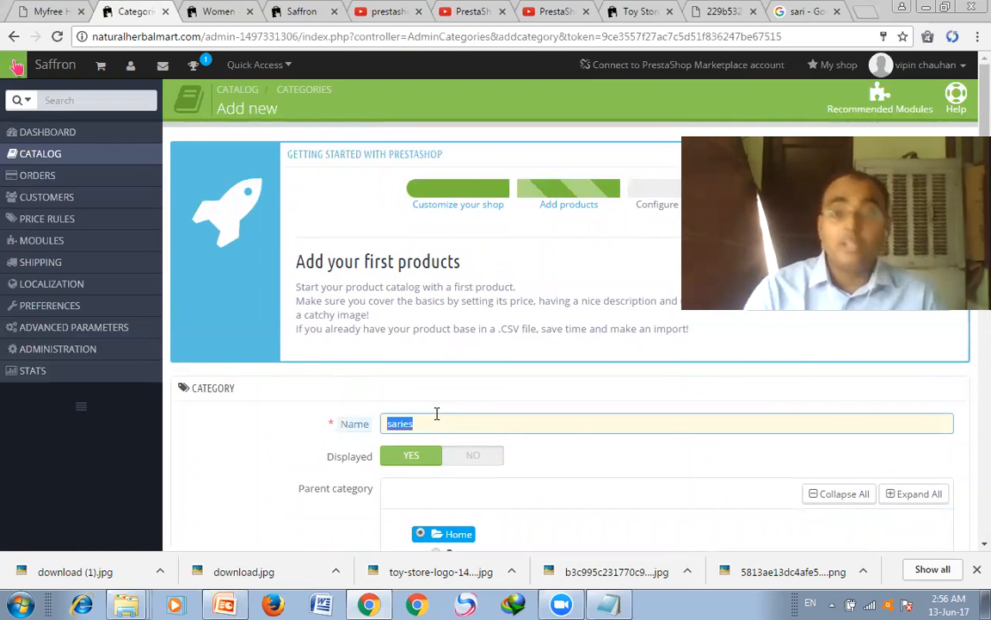
{"action": "type", "text": "Saf"}
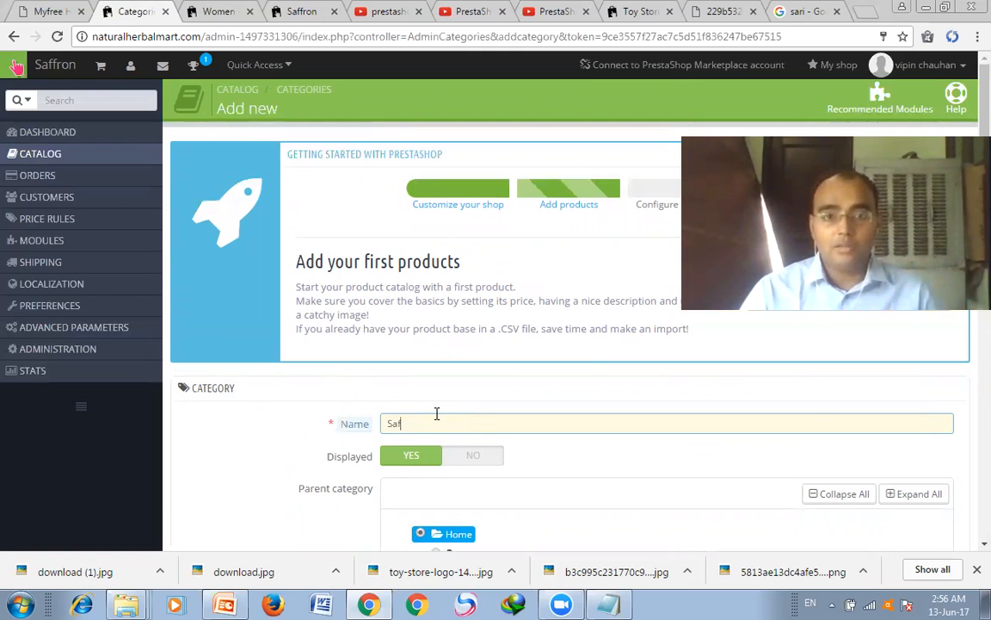
{"action": "type", "text": "fr"}
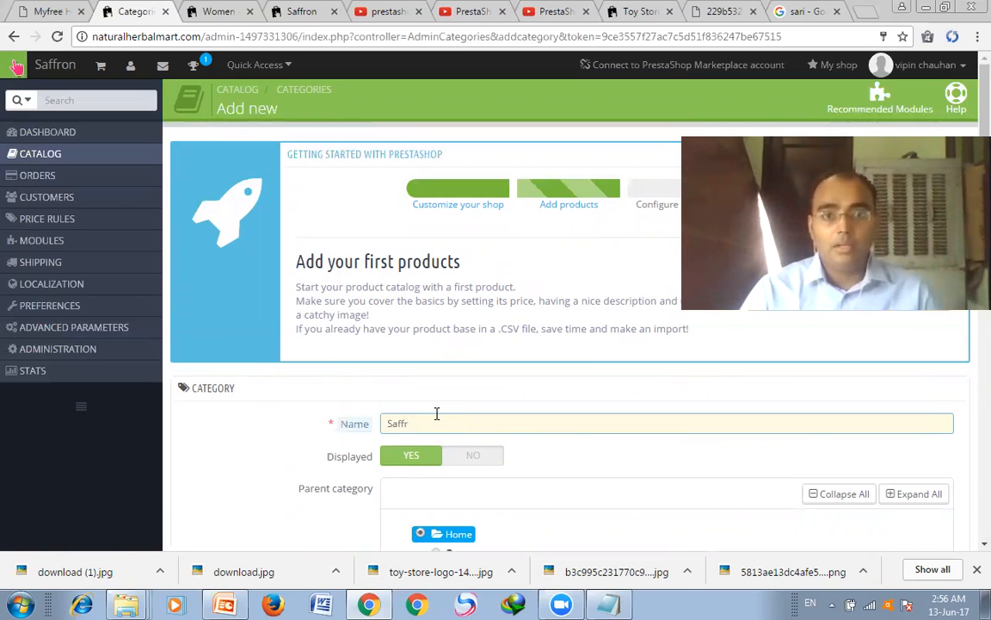
{"action": "type", "text": "fron"}
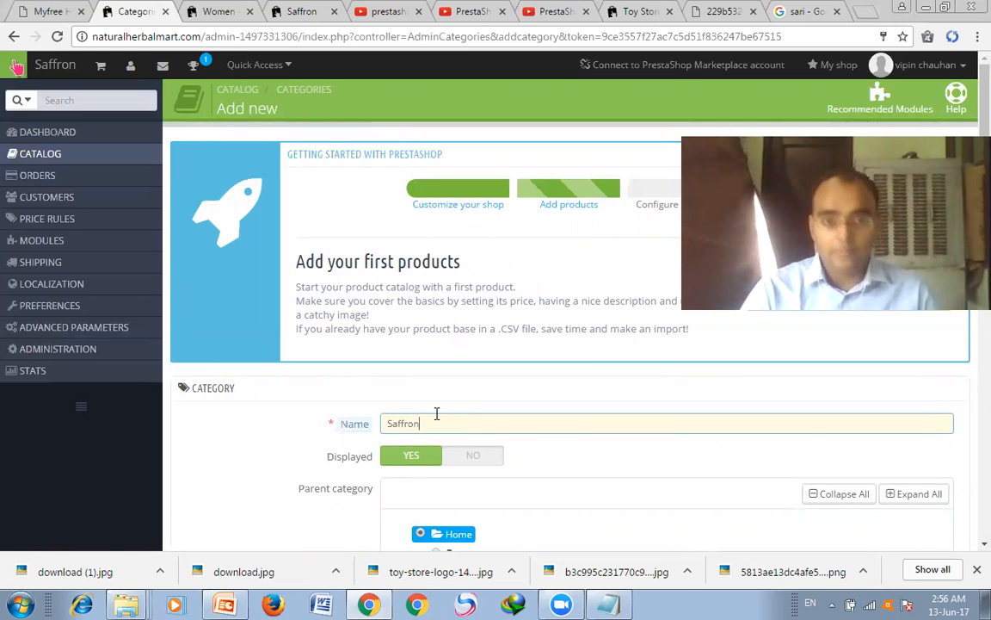
Step: Edit the category's description so that it reads "Made in India Safron"
{"action": "scroll", "coordinate": [493, 366], "scroll_direction": "down", "scroll_amount": 3}
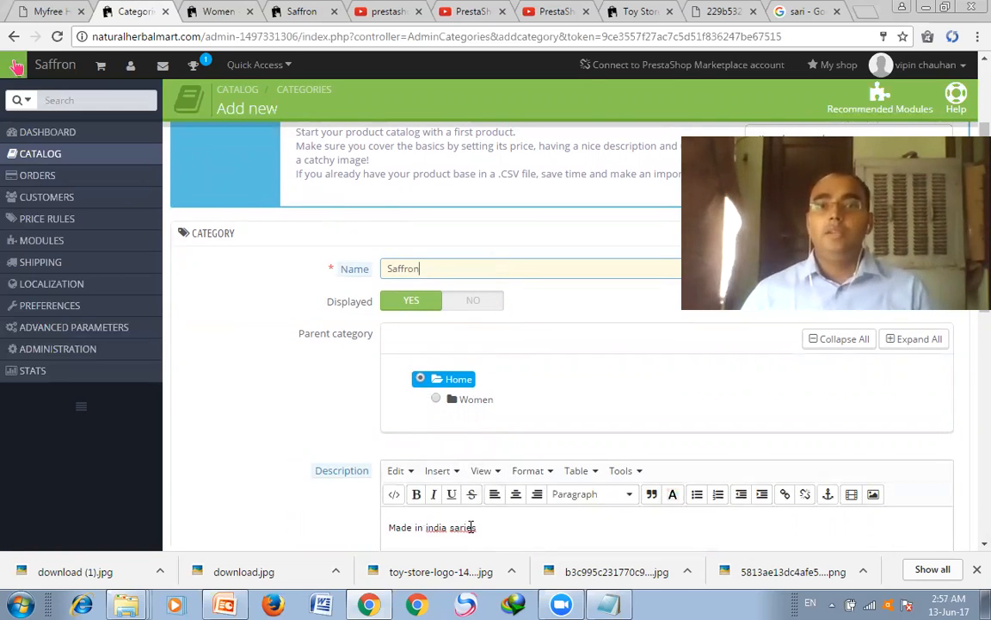
{"action": "left_click_drag", "start_coordinate": [481, 527], "coordinate": [451, 526]}
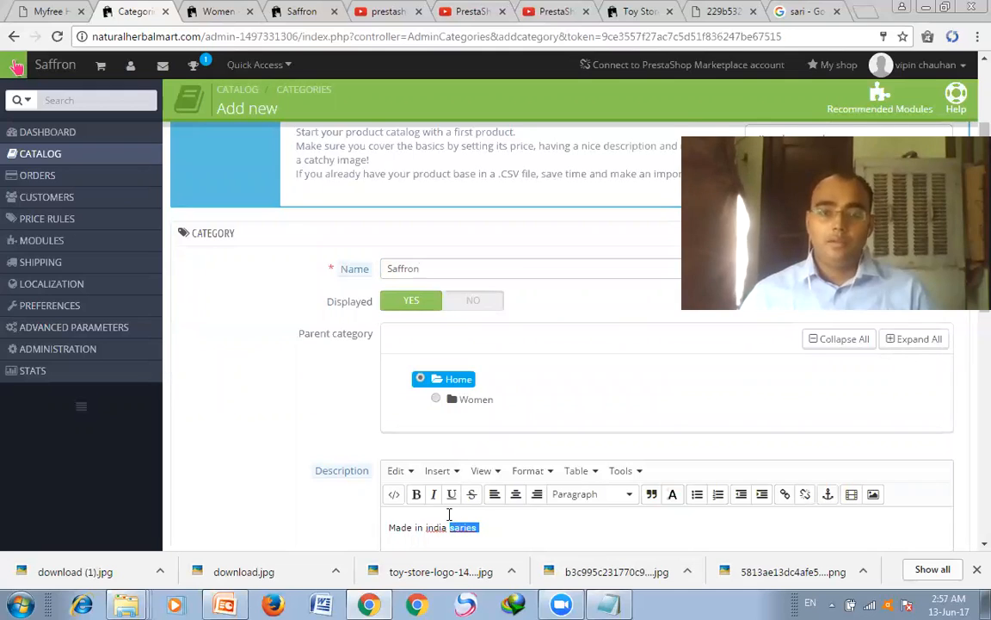
{"action": "type", "text": "Saff"}
{"action": "type", "text": "ron"}
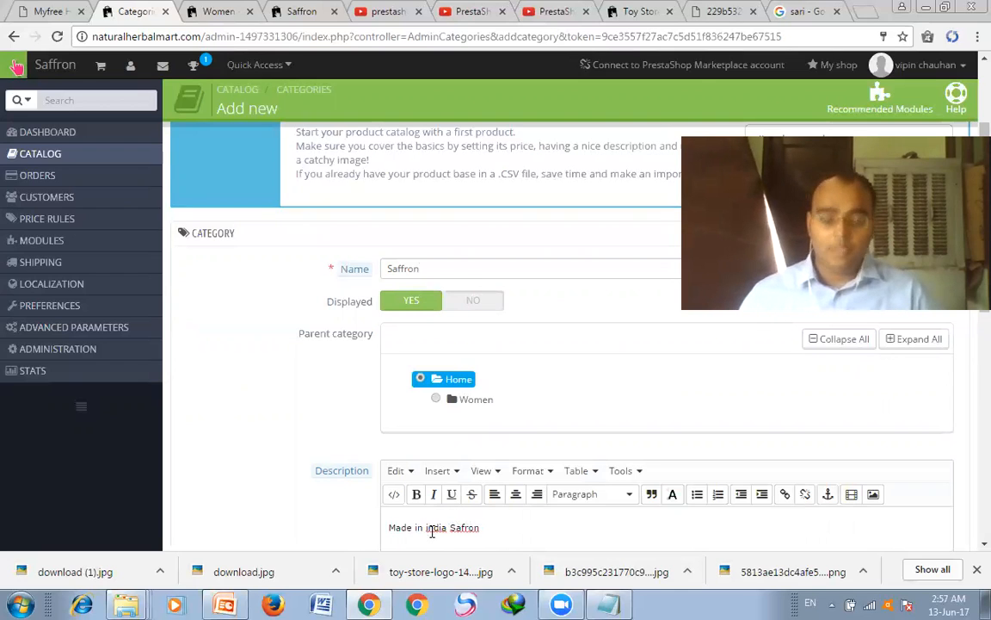
{"action": "left_click", "coordinate": [430, 529]}
{"action": "key", "text": "BackSpace"}
{"action": "type", "text": "I"}
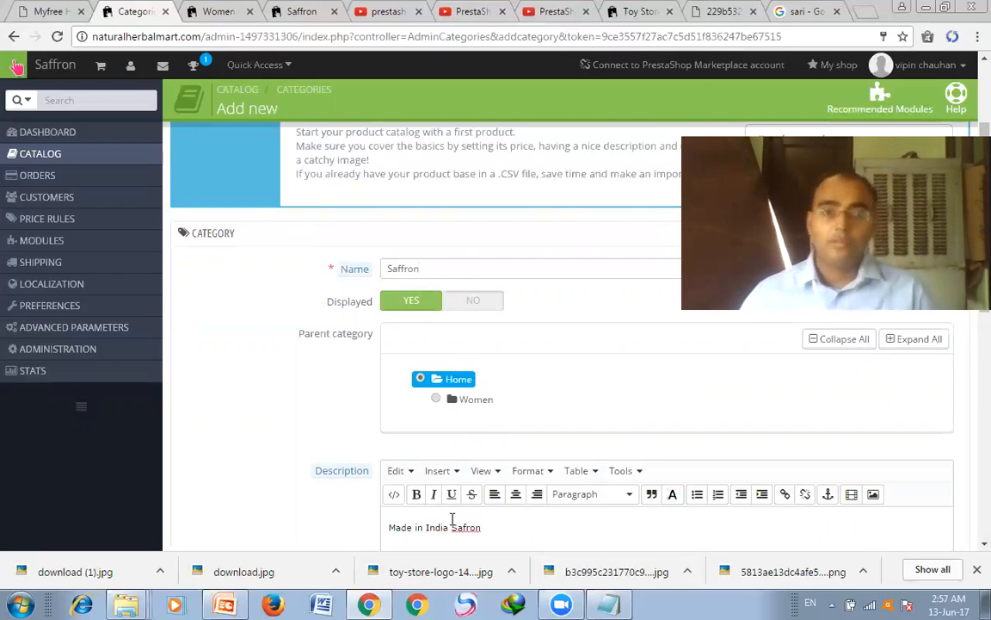
Step: Try "sAFRON PRODUCT" as the category's meta title and clear the field again
{"action": "scroll", "coordinate": [493, 502], "scroll_direction": "down", "scroll_amount": 3}
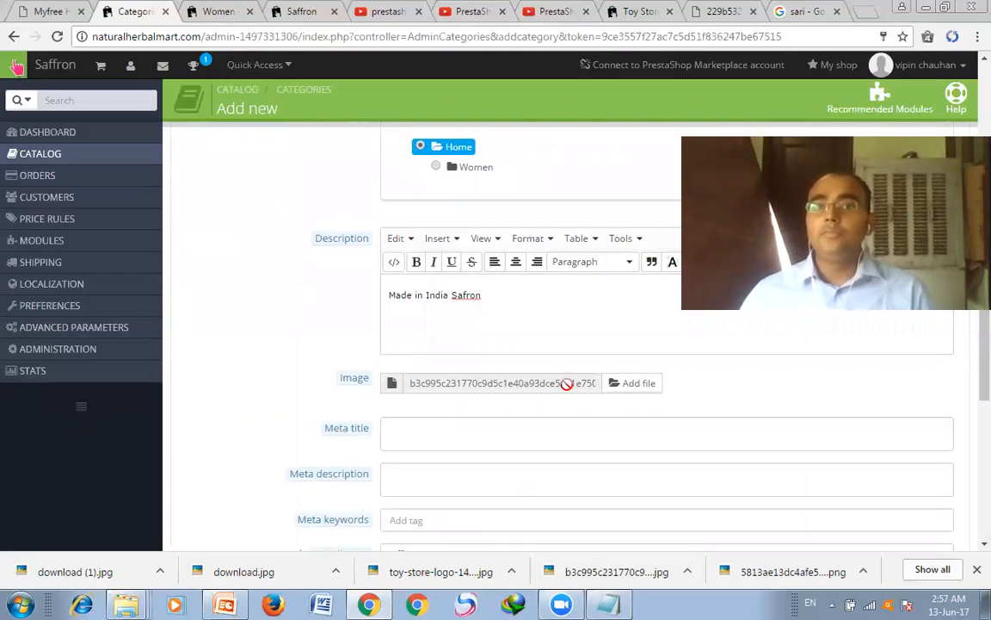
{"action": "scroll", "coordinate": [602, 405], "scroll_direction": "down", "scroll_amount": 1}
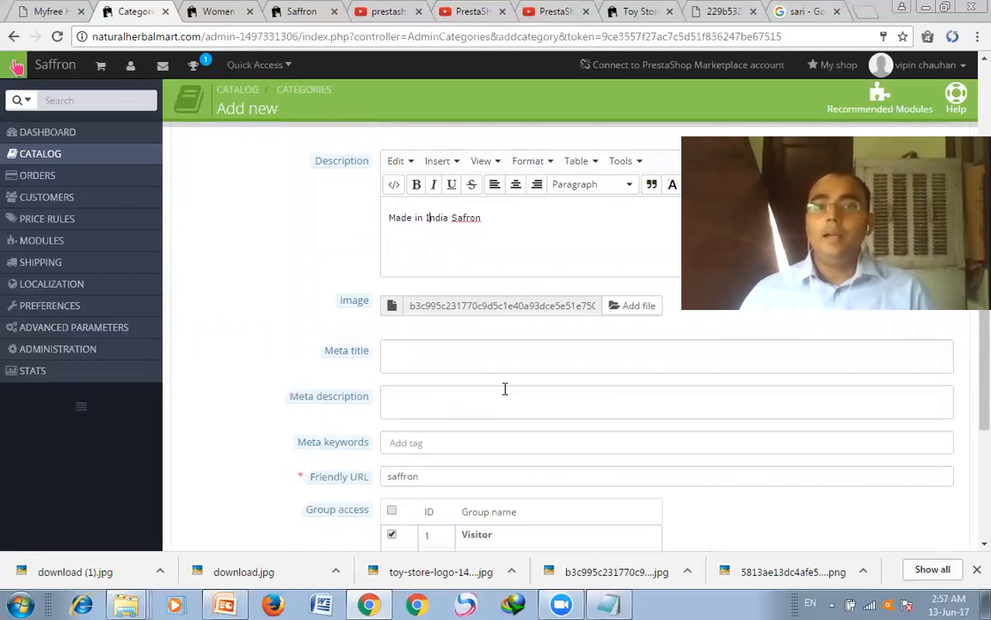
{"action": "left_click", "coordinate": [490, 366]}
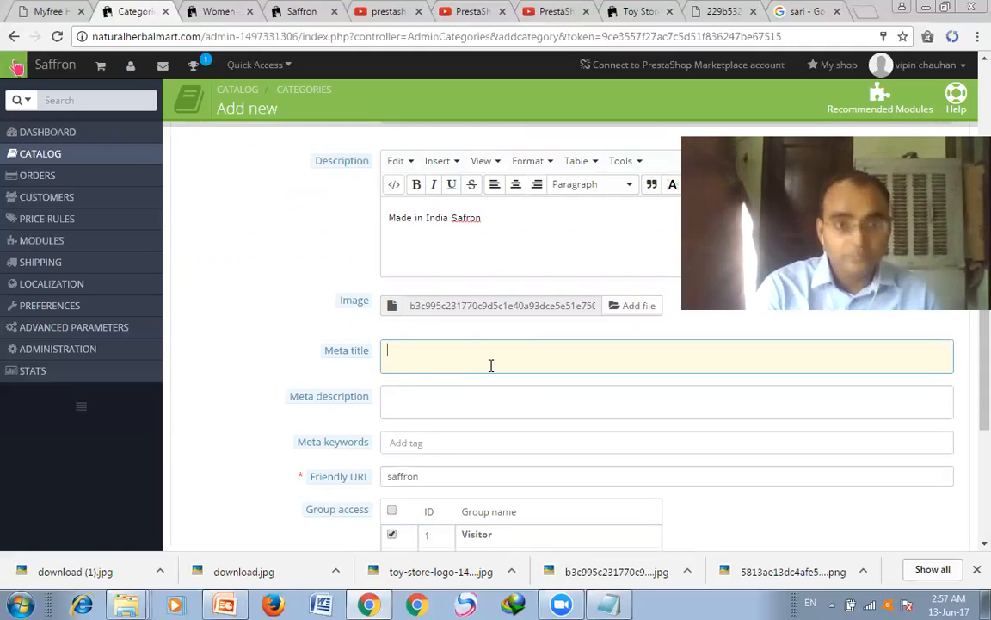
{"action": "key", "text": "BackSpace"}
{"action": "key", "text": "BackSpace"}
{"action": "type", "text": "sAFR"}
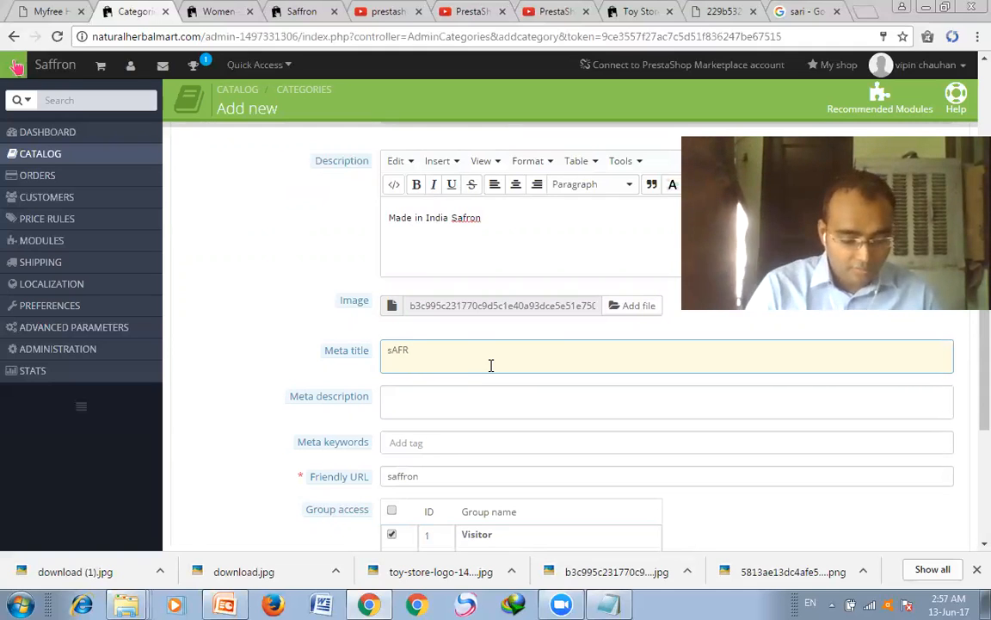
{"action": "type", "text": "ON PRODUCT"}
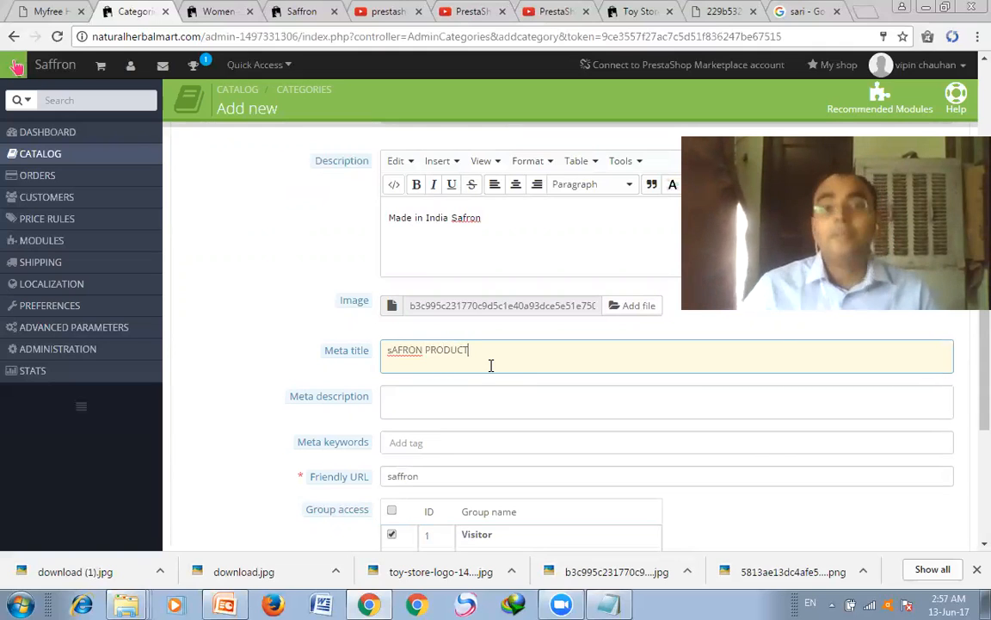
{"action": "key", "text": "BackSpace"}
{"action": "key", "text": "BackSpace"}
{"action": "key", "text": "BackSpace"}
{"action": "key", "text": "BackSpace"}
{"action": "key", "text": "BackSpace"}
{"action": "key", "text": "BackSpace"}
{"action": "key", "text": "BackSpace"}
{"action": "key", "text": "BackSpace"}
{"action": "key", "text": "BackSpace"}
{"action": "key", "text": "BackSpace"}
{"action": "key", "text": "BackSpace"}
{"action": "key", "text": "BackSpace"}
{"action": "key", "text": "BackSpace"}
{"action": "key", "text": "BackSpace"}
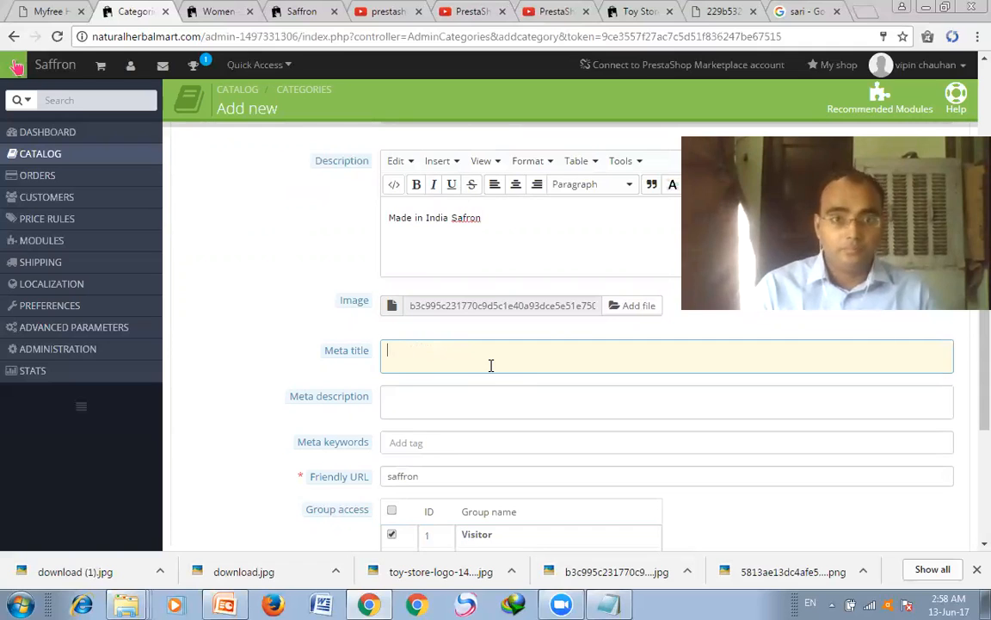
Step: Enter "Saffron product" as the category's meta title
{"action": "type", "text": "s"}
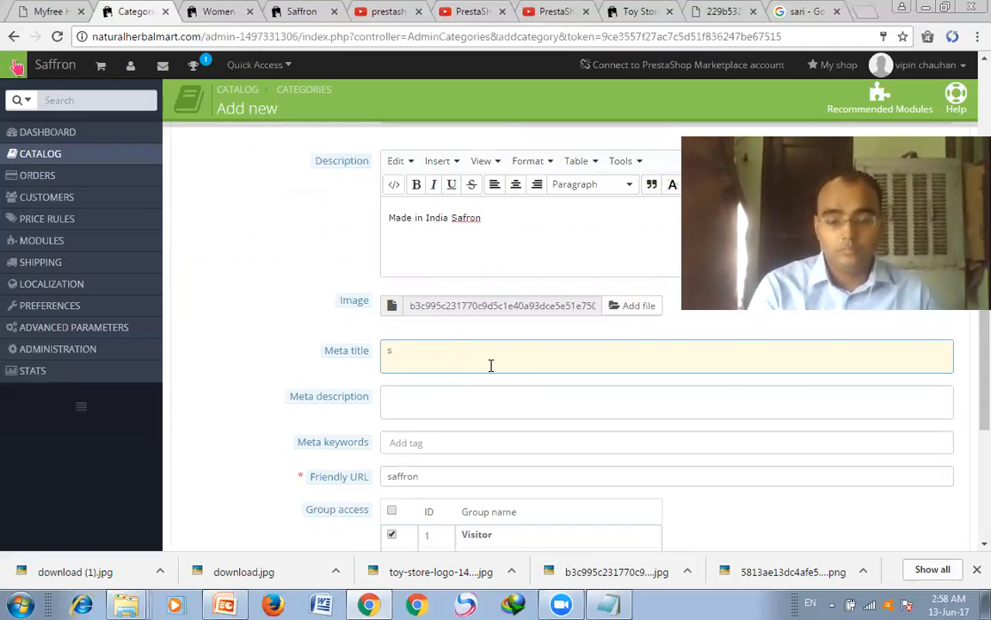
{"action": "type", "text": "S"}
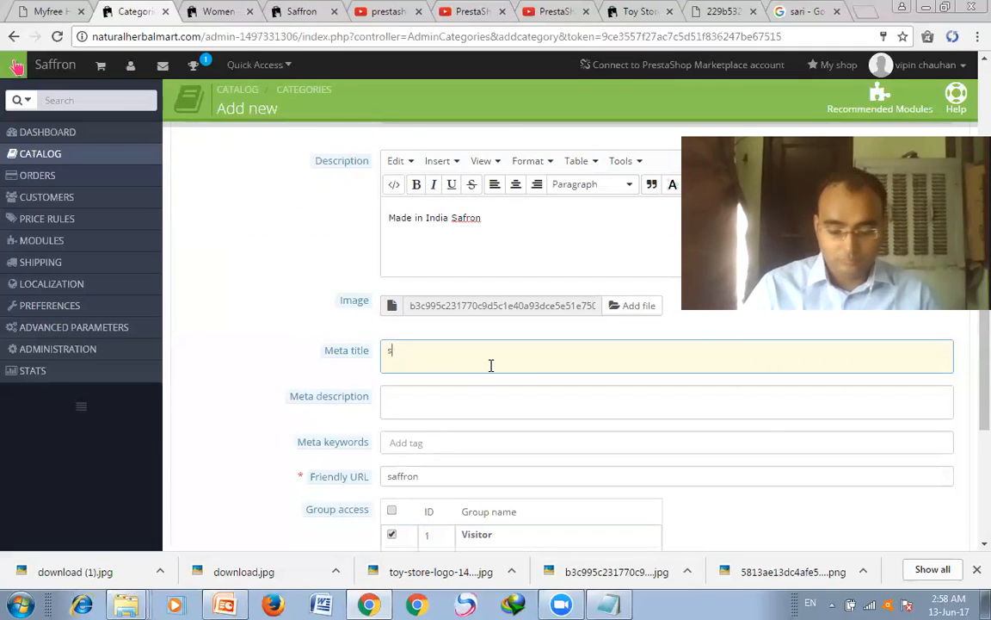
{"action": "type", "text": "af"}
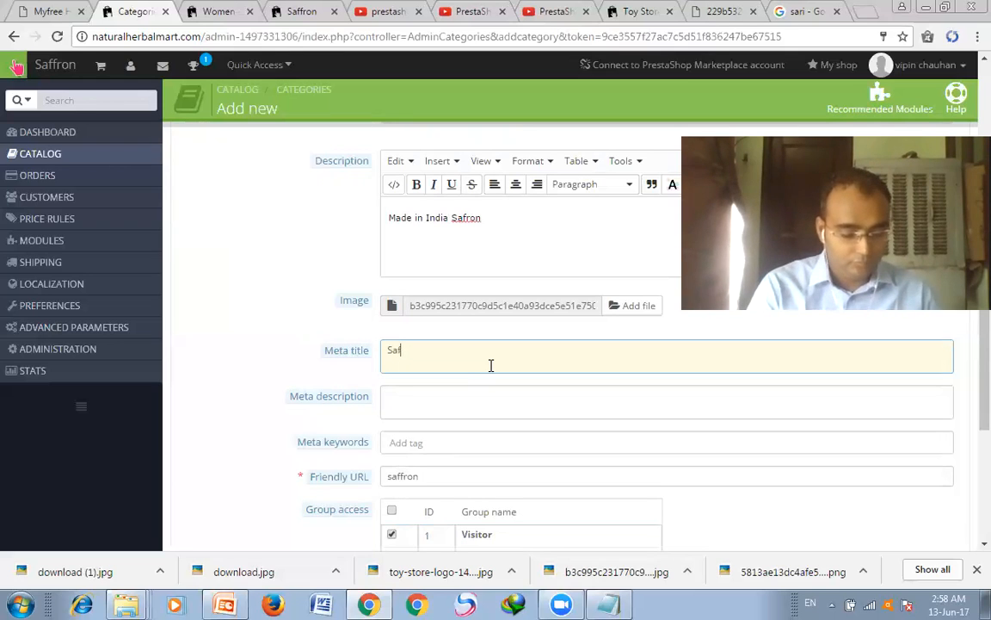
{"action": "type", "text": "ron"}
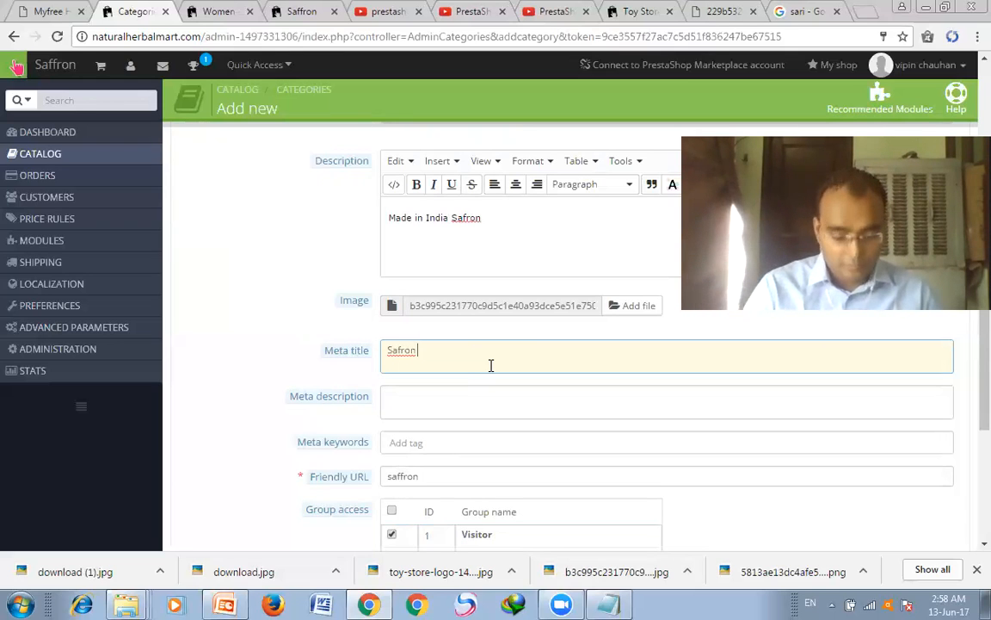
{"action": "type", "text": " product"}
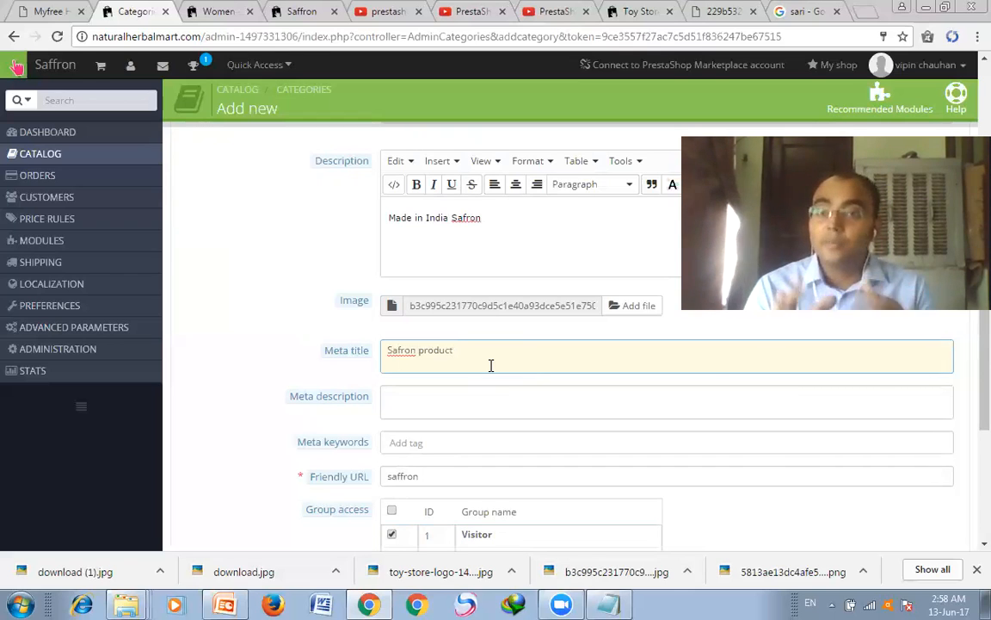
{"action": "left_click_drag", "start_coordinate": [454, 350], "coordinate": [383, 349]}
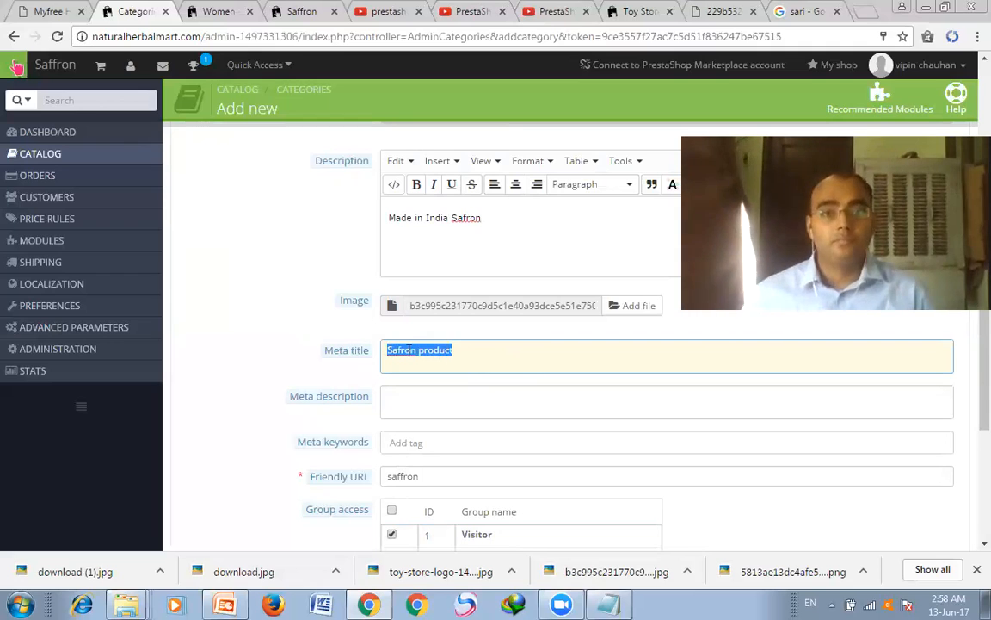
{"action": "left_click", "coordinate": [398, 350]}
{"action": "type", "text": "f"}
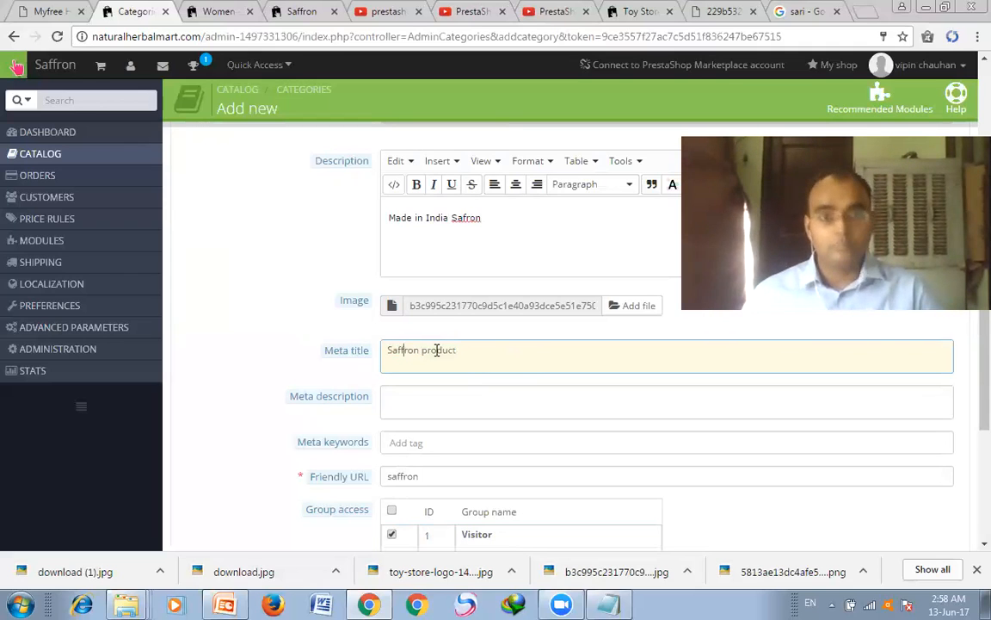
Step: Copy the meta title "Saffron product" into the category's meta description and meta keywords
{"action": "left_click_drag", "start_coordinate": [453, 350], "coordinate": [387, 350]}
{"action": "key", "text": "ctrl+c"}
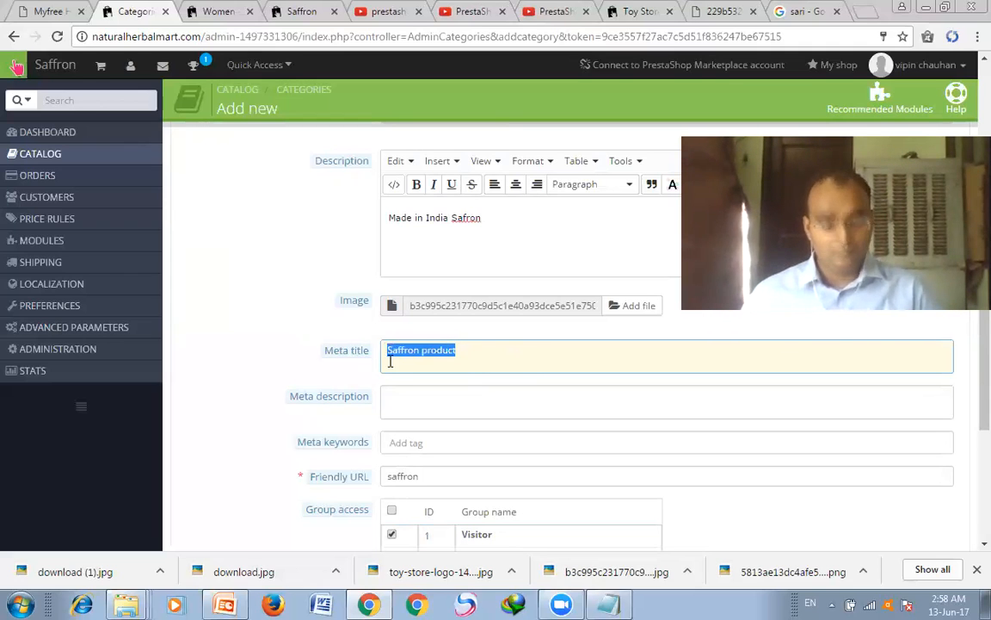
{"action": "left_click", "coordinate": [405, 394]}
{"action": "key", "text": "ctrl+v"}
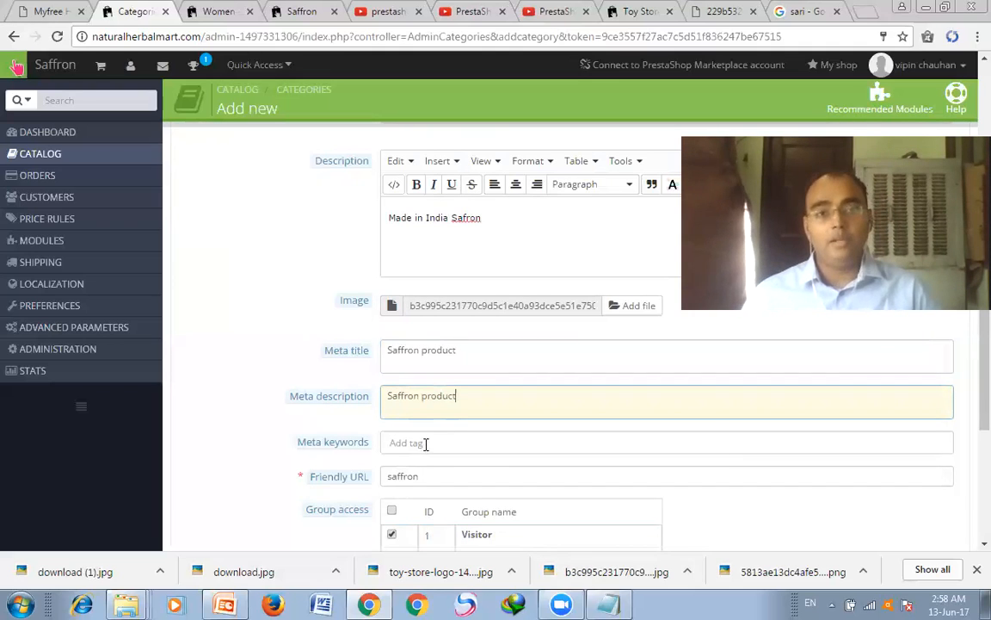
{"action": "left_click", "coordinate": [425, 441]}
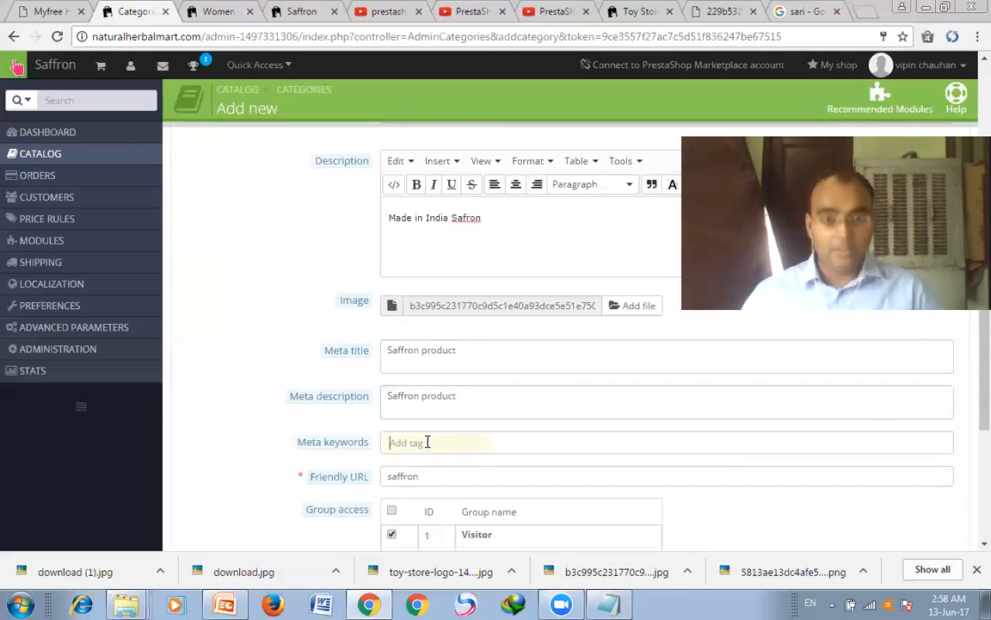
{"action": "key", "text": "ctrl+v"}
{"action": "left_click", "coordinate": [440, 475]}
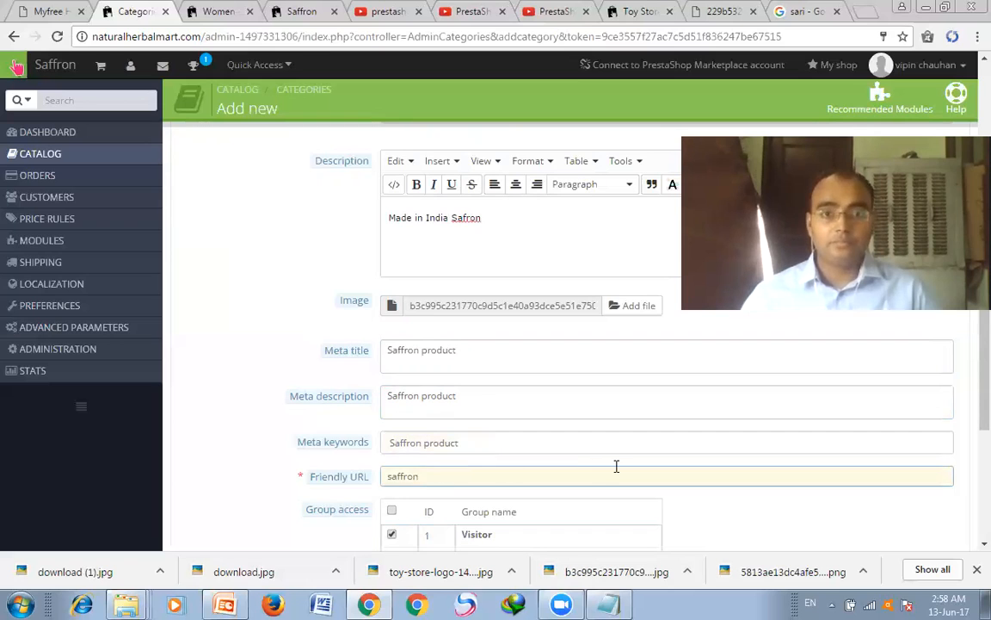
Step: Try limiting the category's group access to Customer by excluding Guest and Visitor, and allow both groups again
{"action": "scroll", "coordinate": [603, 447], "scroll_direction": "down", "scroll_amount": 4}
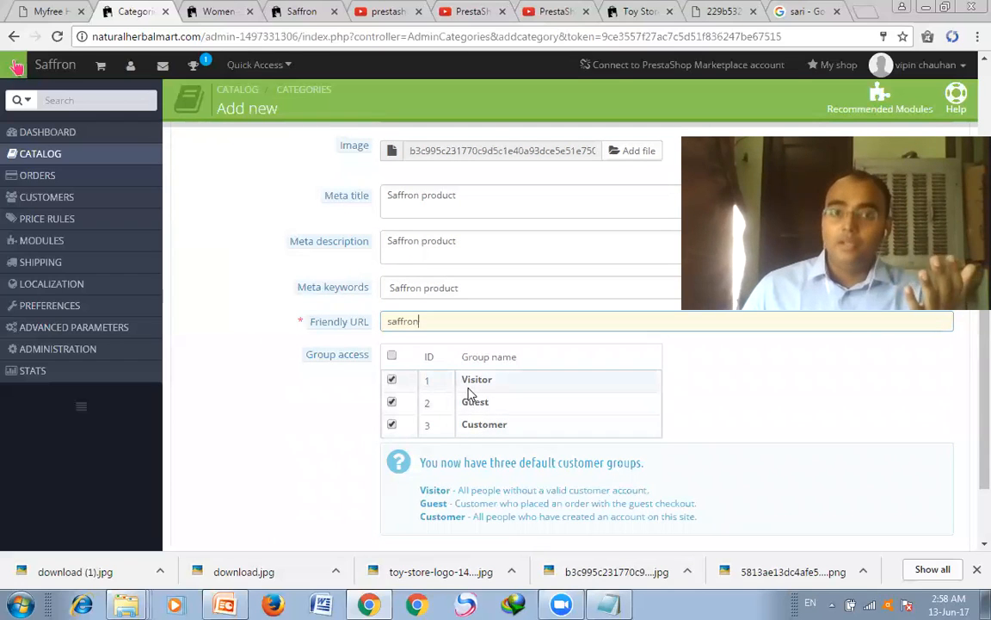
{"action": "left_click", "coordinate": [393, 402]}
{"action": "left_click", "coordinate": [393, 381]}
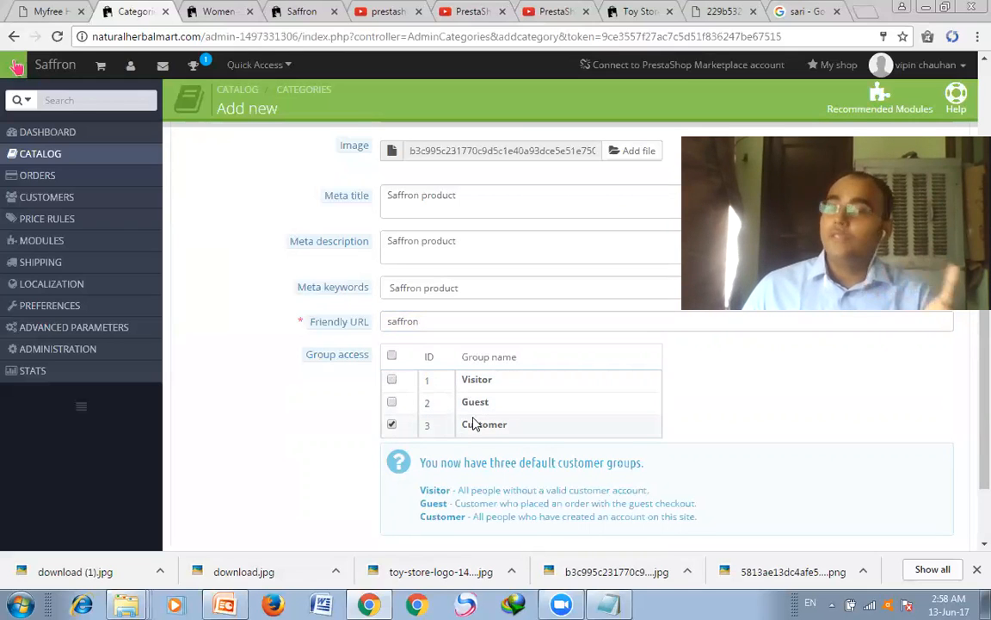
{"action": "left_click", "coordinate": [391, 402]}
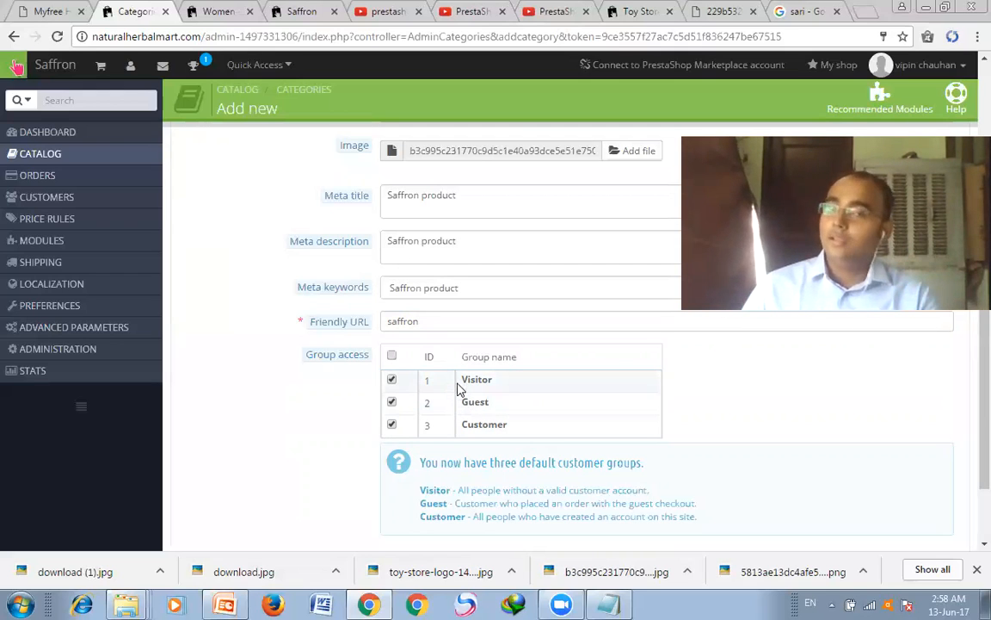
Step: Review the completed category form from name to group access and save the new Saffron category
{"action": "scroll", "coordinate": [457, 388], "scroll_direction": "down", "scroll_amount": 2}
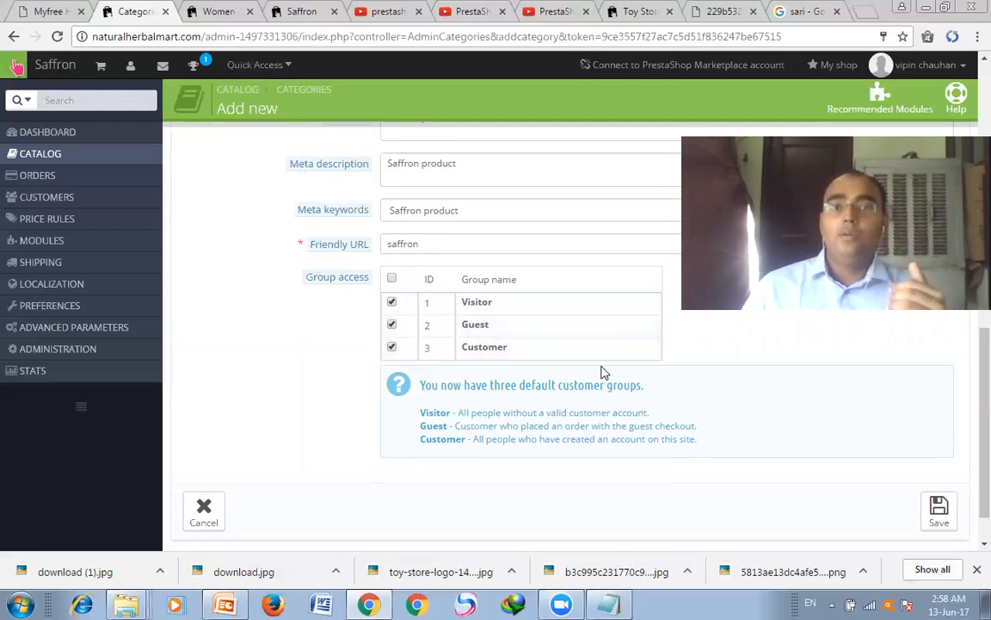
{"action": "scroll", "coordinate": [602, 375], "scroll_direction": "up", "scroll_amount": 4}
{"action": "scroll", "coordinate": [603, 374], "scroll_direction": "up", "scroll_amount": 4}
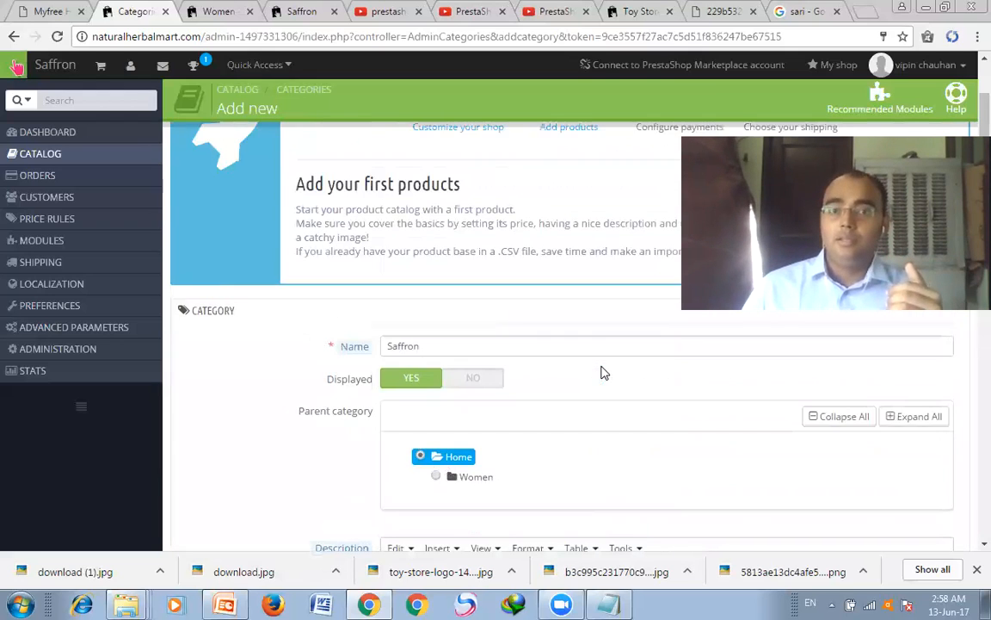
{"action": "scroll", "coordinate": [602, 370], "scroll_direction": "down", "scroll_amount": 3}
{"action": "scroll", "coordinate": [602, 365], "scroll_direction": "up", "scroll_amount": 4}
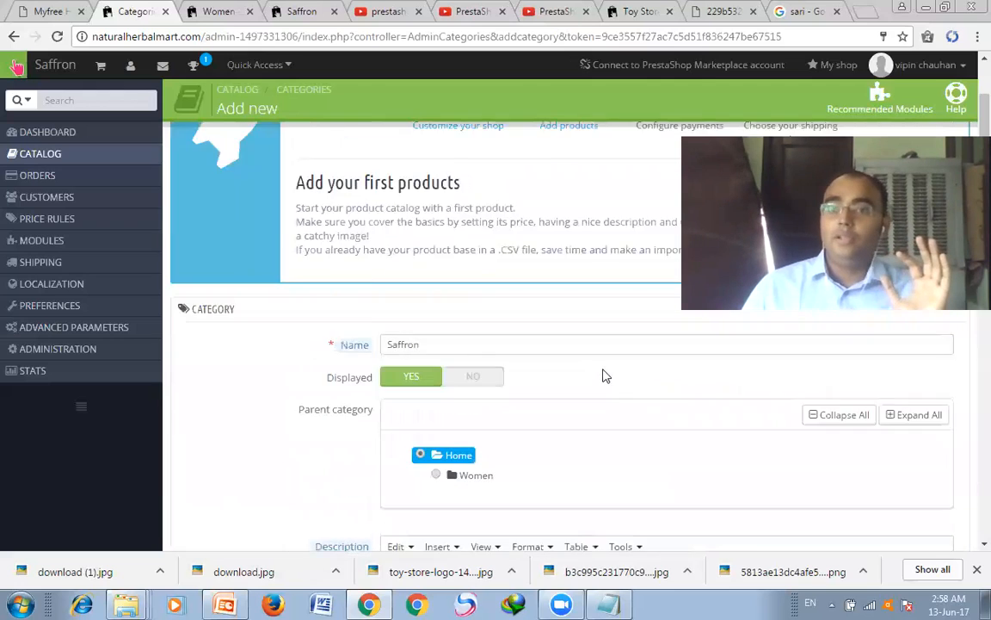
{"action": "scroll", "coordinate": [774, 430], "scroll_direction": "down", "scroll_amount": 6}
{"action": "scroll", "coordinate": [812, 454], "scroll_direction": "down", "scroll_amount": 3}
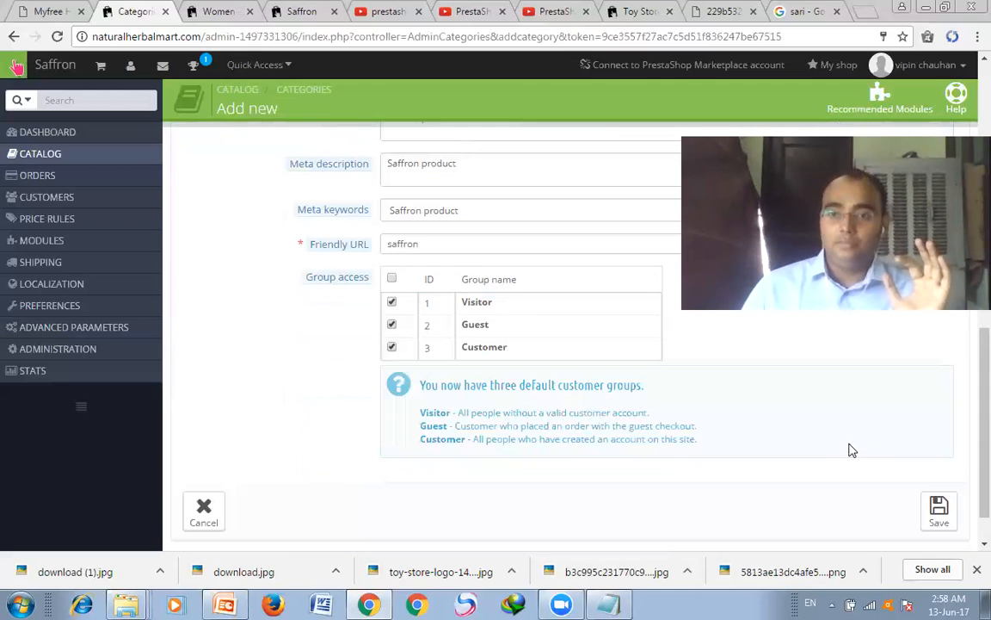
{"action": "left_click", "coordinate": [937, 504]}
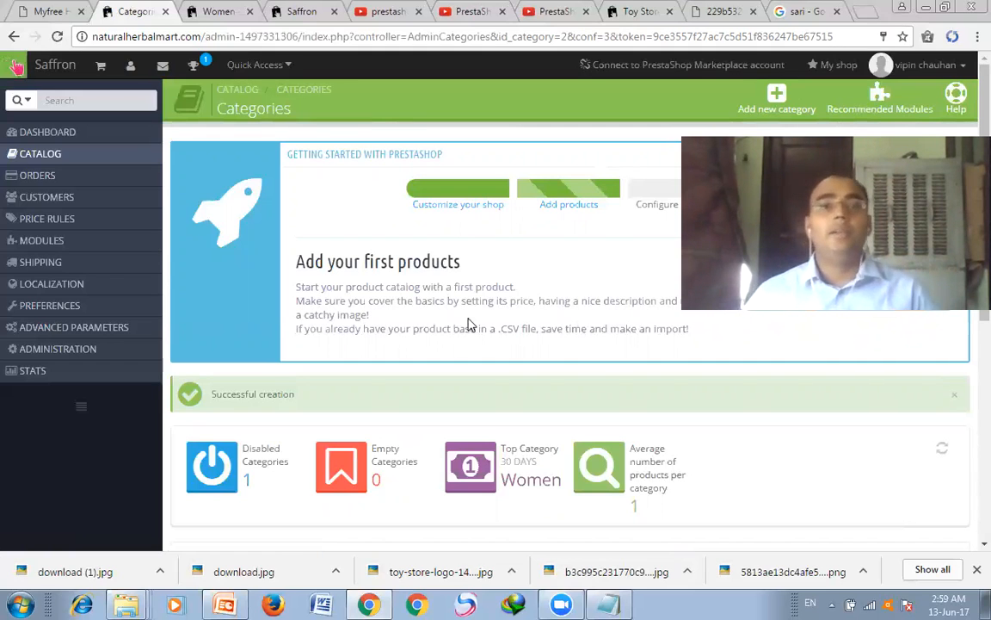
Step: Go to the catalog's product list and start adding a new product
{"action": "mouse_move", "coordinate": [138, 162]}
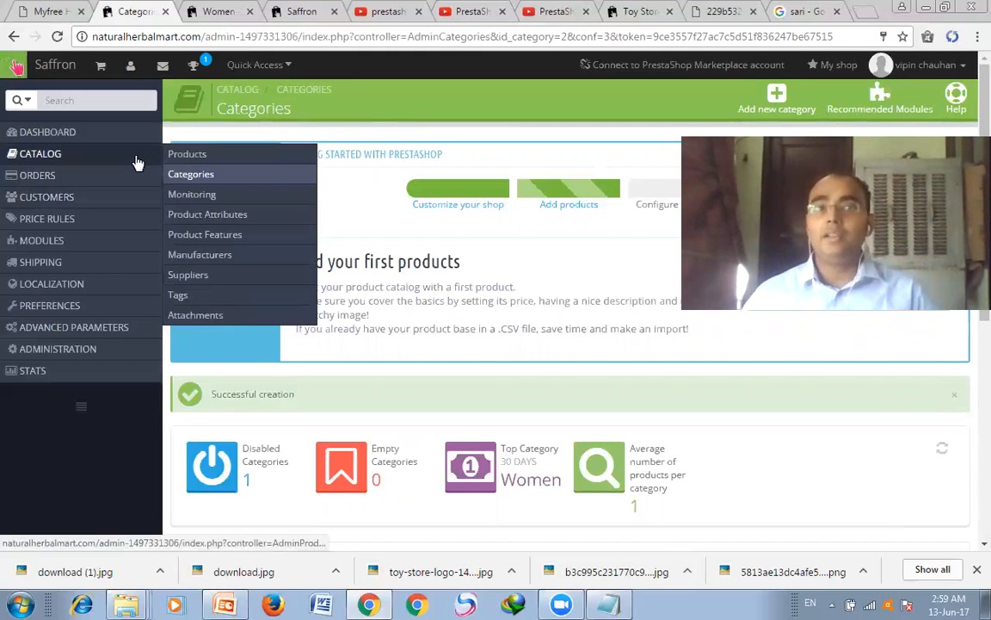
{"action": "left_click", "coordinate": [186, 155]}
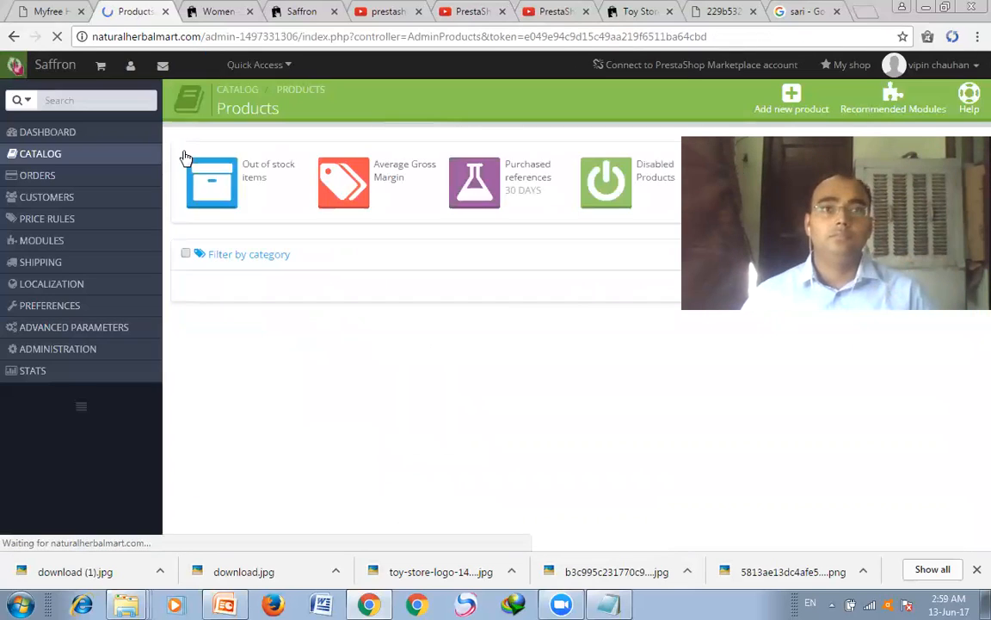
{"action": "scroll", "coordinate": [396, 275], "scroll_direction": "down", "scroll_amount": 3}
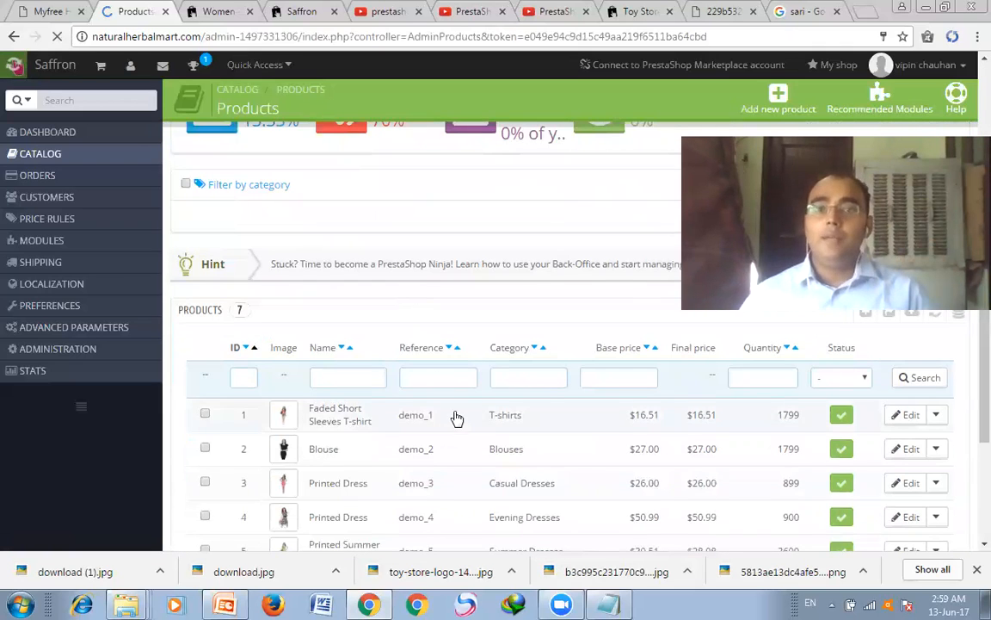
{"action": "scroll", "coordinate": [456, 416], "scroll_direction": "down", "scroll_amount": 3}
{"action": "scroll", "coordinate": [494, 433], "scroll_direction": "up", "scroll_amount": 4}
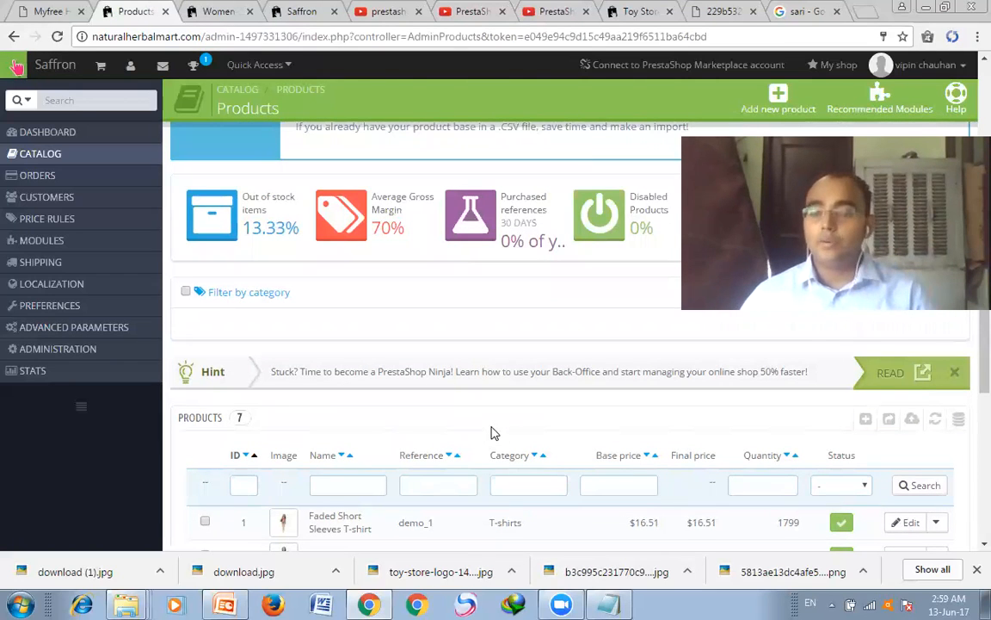
{"action": "scroll", "coordinate": [494, 432], "scroll_direction": "down", "scroll_amount": 1}
{"action": "scroll", "coordinate": [495, 433], "scroll_direction": "up", "scroll_amount": 1}
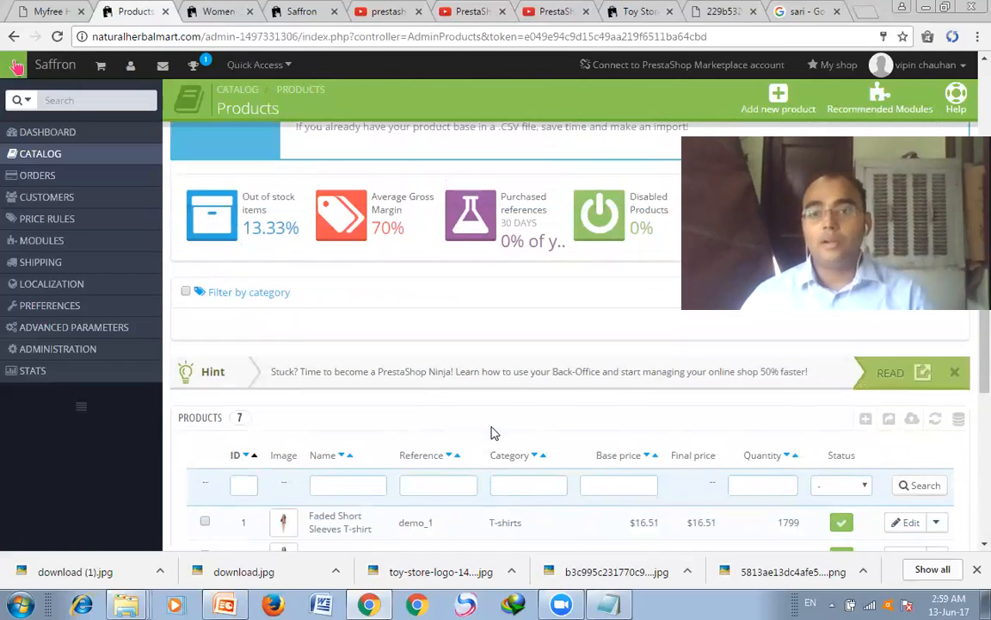
{"action": "left_click", "coordinate": [782, 106]}
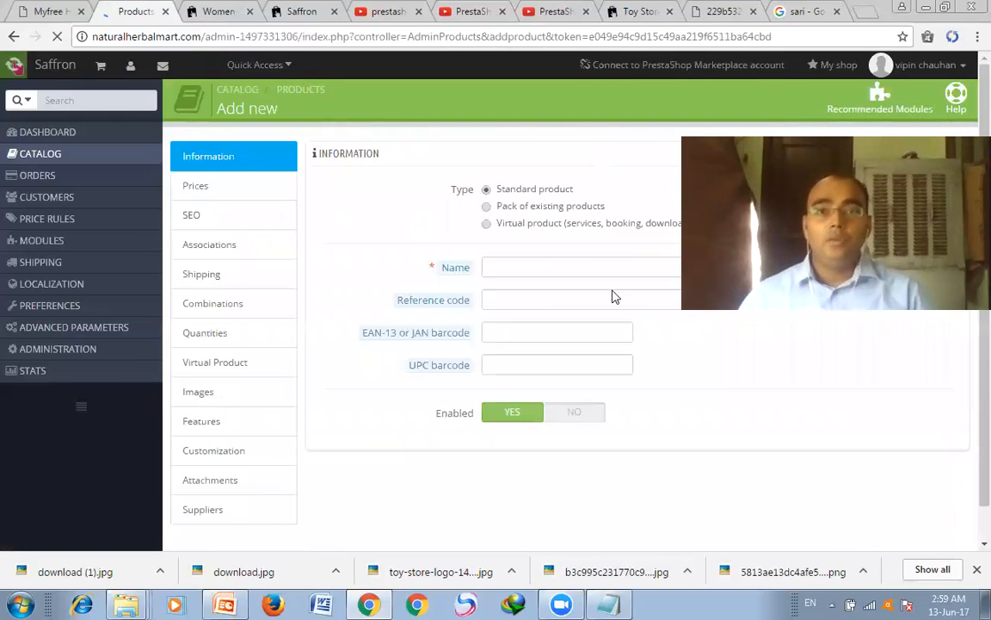
Step: Name the new standard product "Indian Saffroon"
{"action": "scroll", "coordinate": [615, 297], "scroll_direction": "down", "scroll_amount": 1}
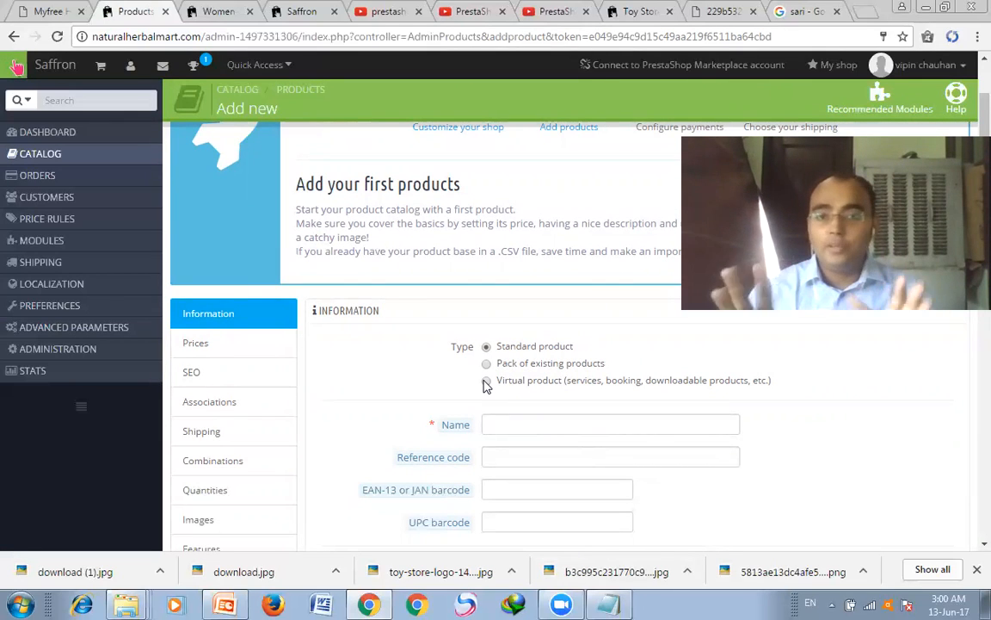
{"action": "left_click", "coordinate": [542, 426]}
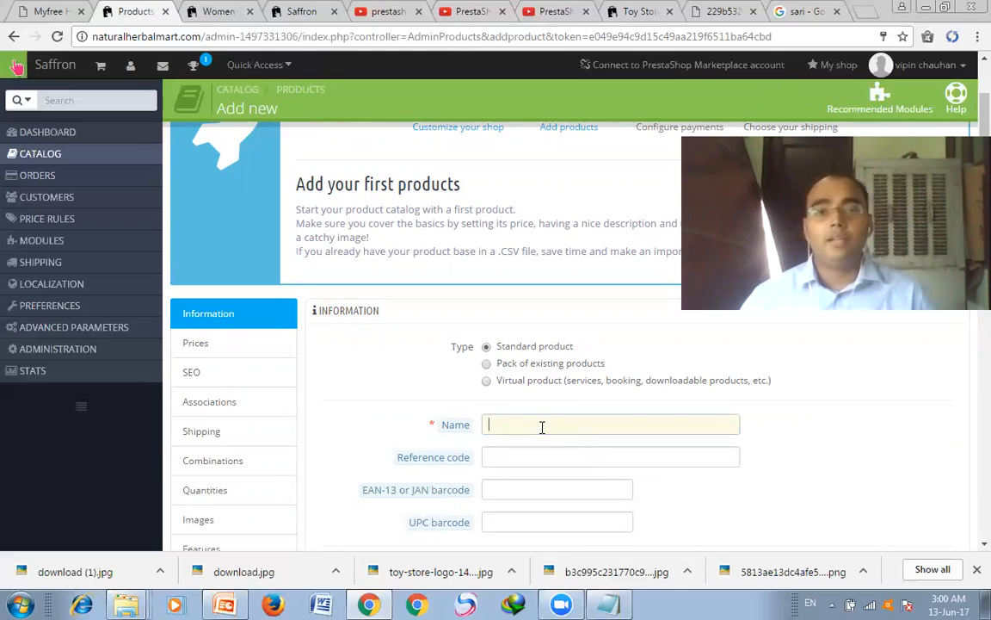
{"action": "type", "text": "S"}
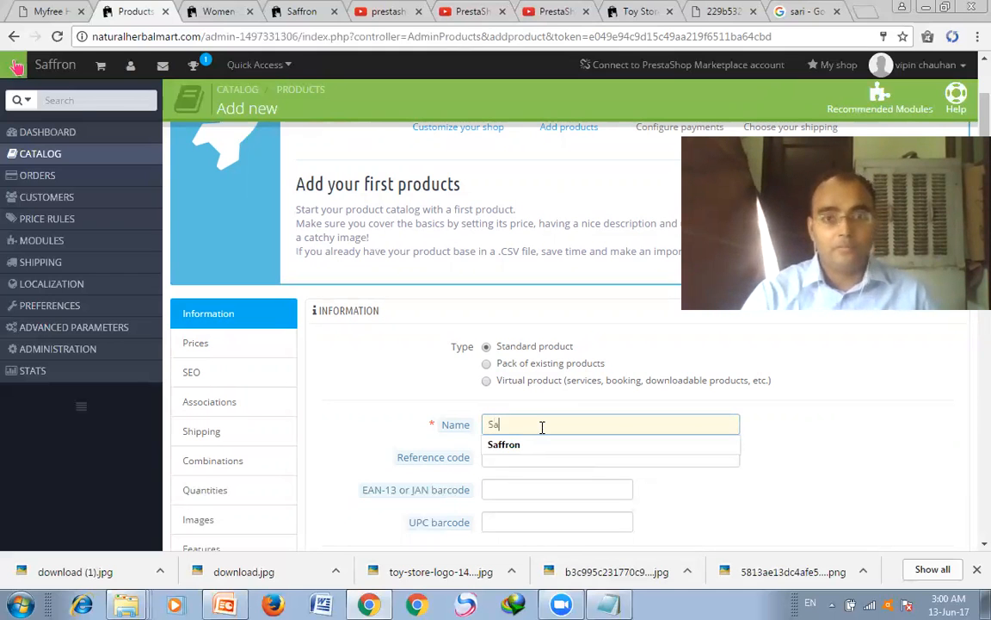
{"action": "type", "text": "a"}
{"action": "left_click_drag", "start_coordinate": [513, 426], "coordinate": [488, 424]}
{"action": "key", "text": "BackSpace"}
{"action": "type", "text": "Ind"}
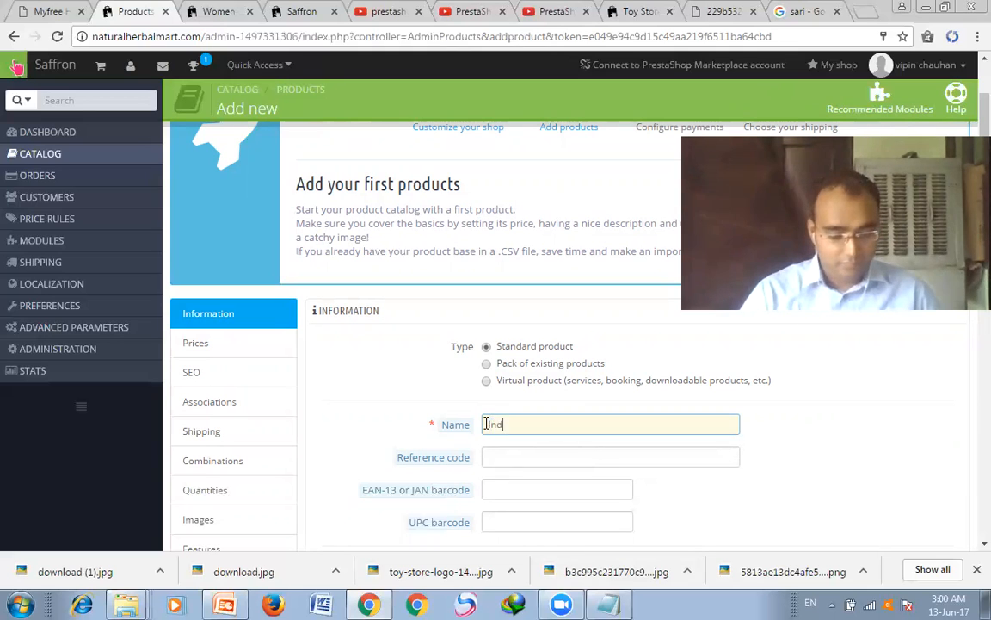
{"action": "type", "text": "ian Safroon"}
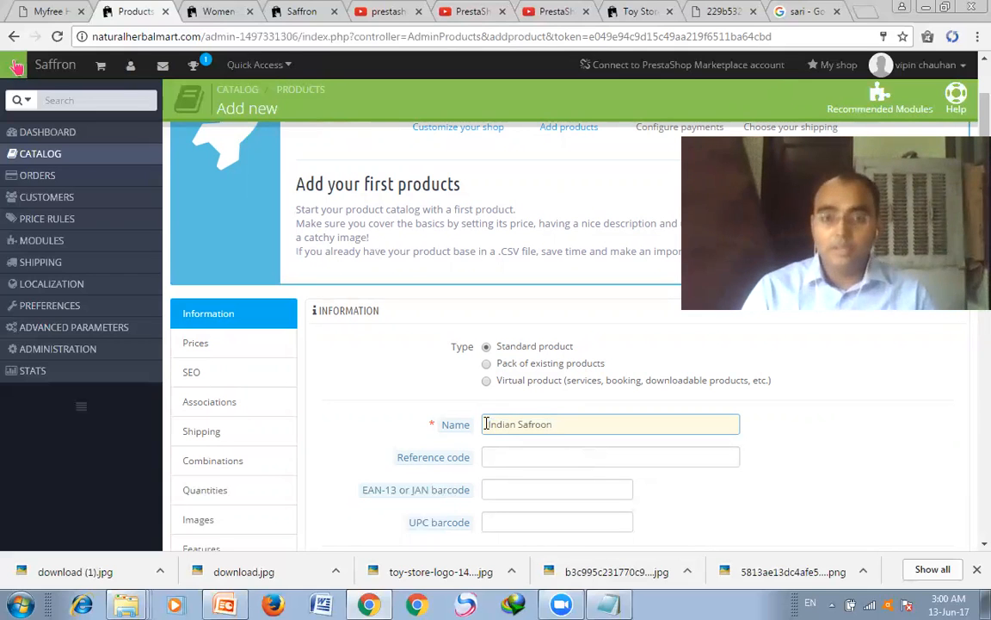
{"action": "key", "text": "BackSpace"}
{"action": "key", "text": "BackSpace"}
{"action": "key", "text": "BackSpace"}
{"action": "key", "text": "BackSpace"}
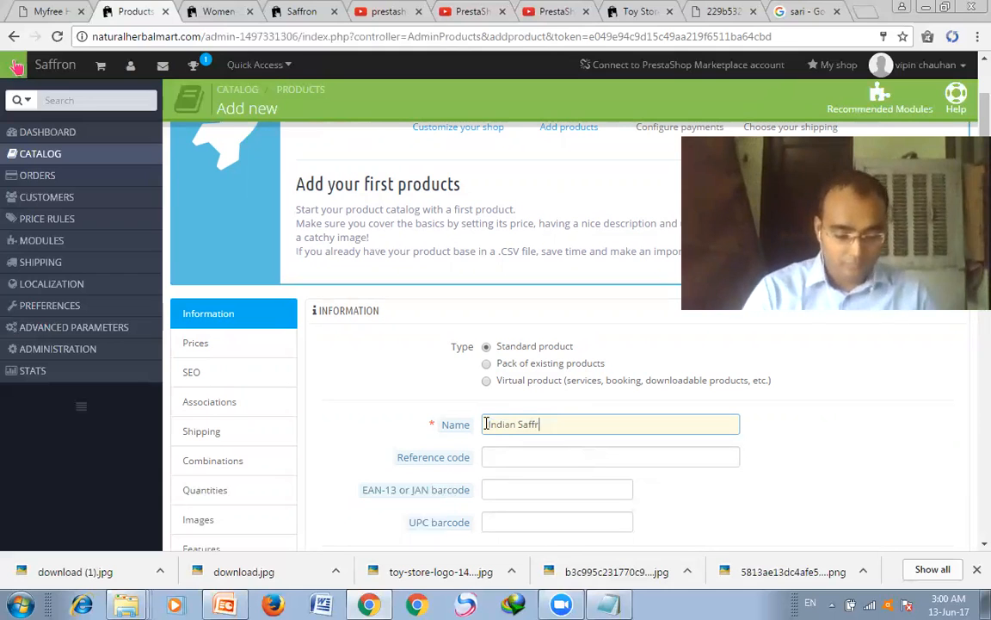
Step: Set the product's reference code to "demo-1"
{"action": "left_click", "coordinate": [500, 461]}
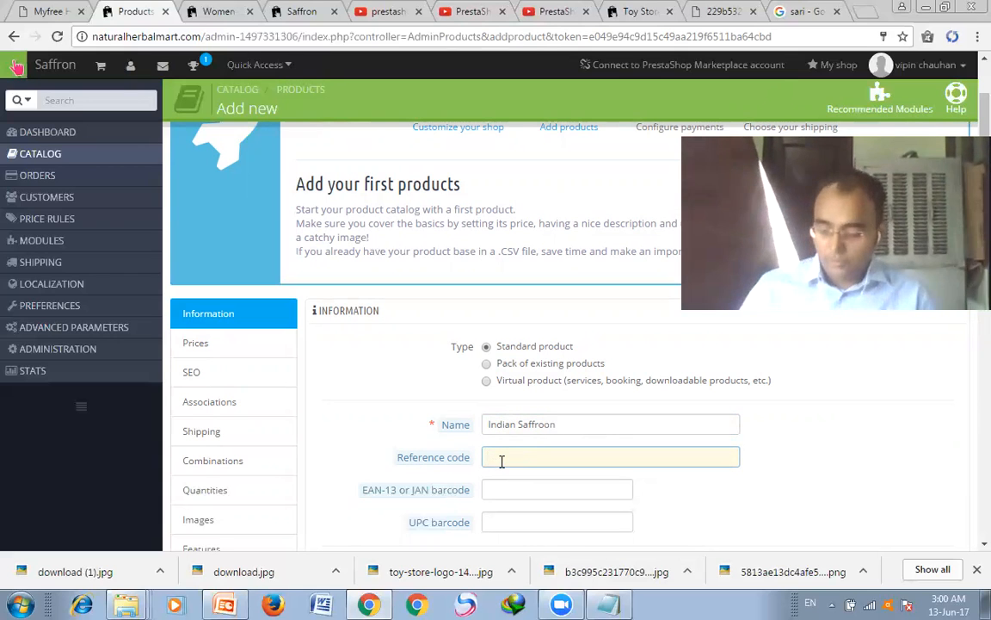
{"action": "type", "text": "demo-1"}
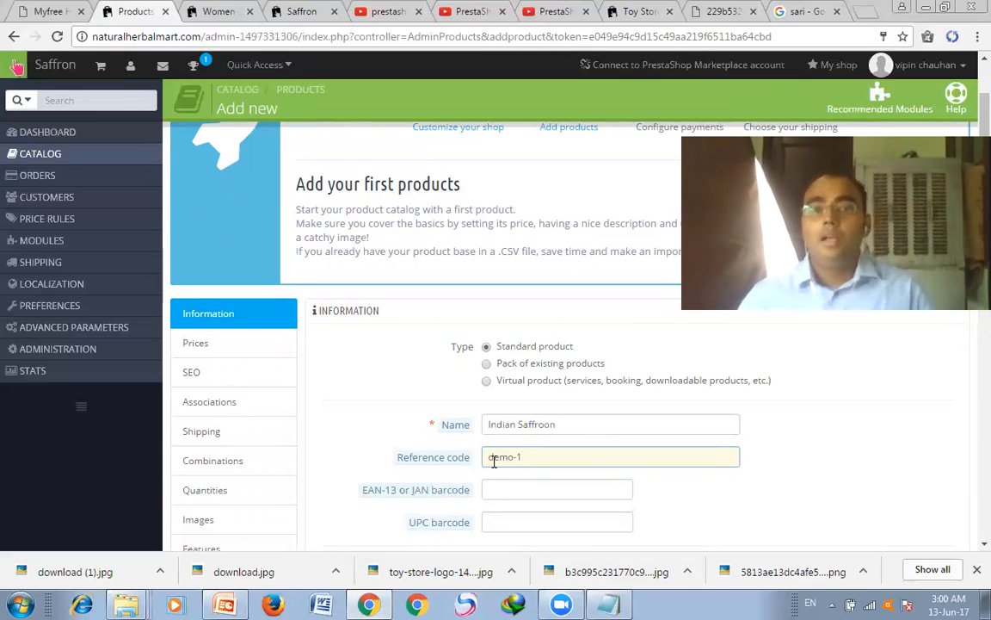
{"action": "scroll", "coordinate": [503, 463], "scroll_direction": "down", "scroll_amount": 1}
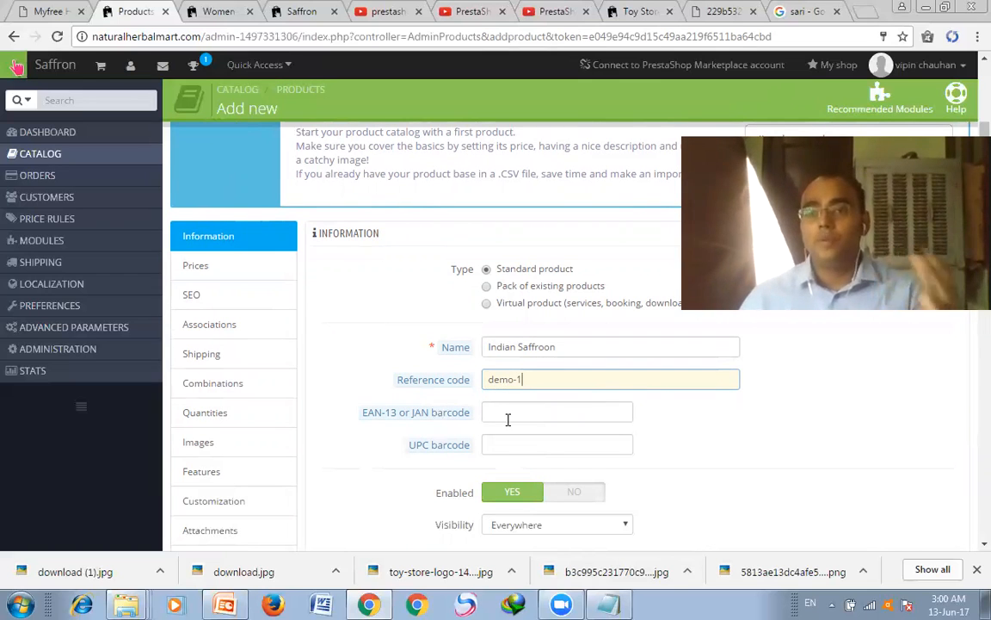
{"action": "scroll", "coordinate": [509, 422], "scroll_direction": "down", "scroll_amount": 1}
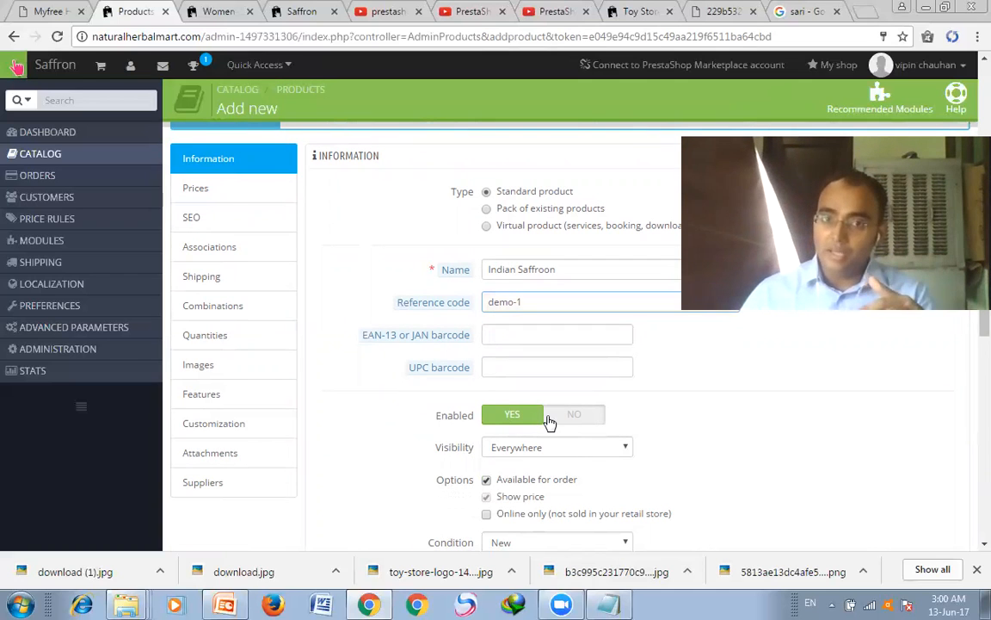
Step: Switch the new product's Enabled setting to No and back to Yes
{"action": "left_click", "coordinate": [550, 422]}
{"action": "left_click", "coordinate": [517, 421]}
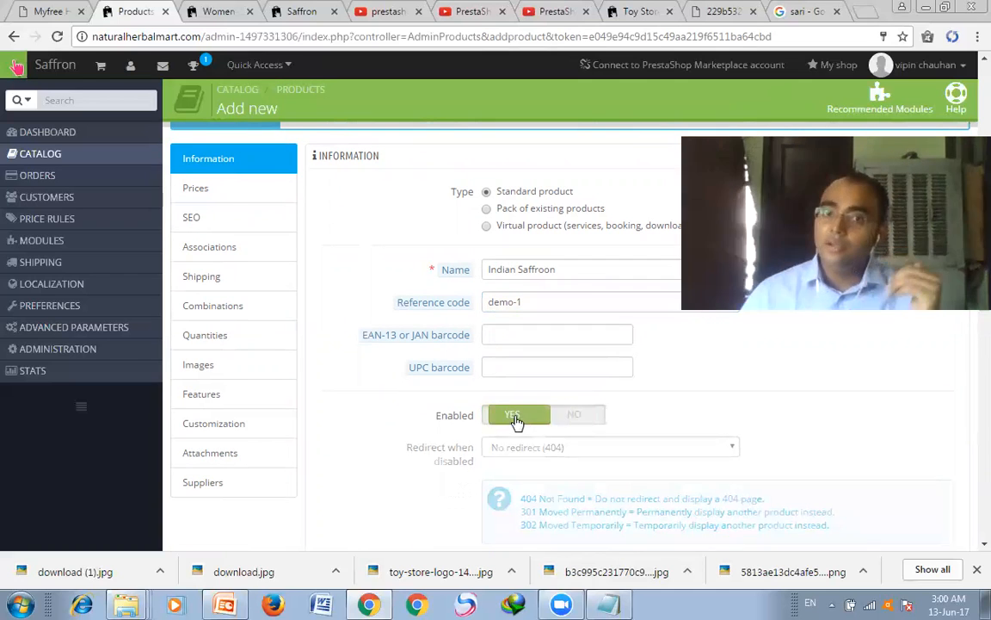
{"action": "left_click", "coordinate": [555, 418]}
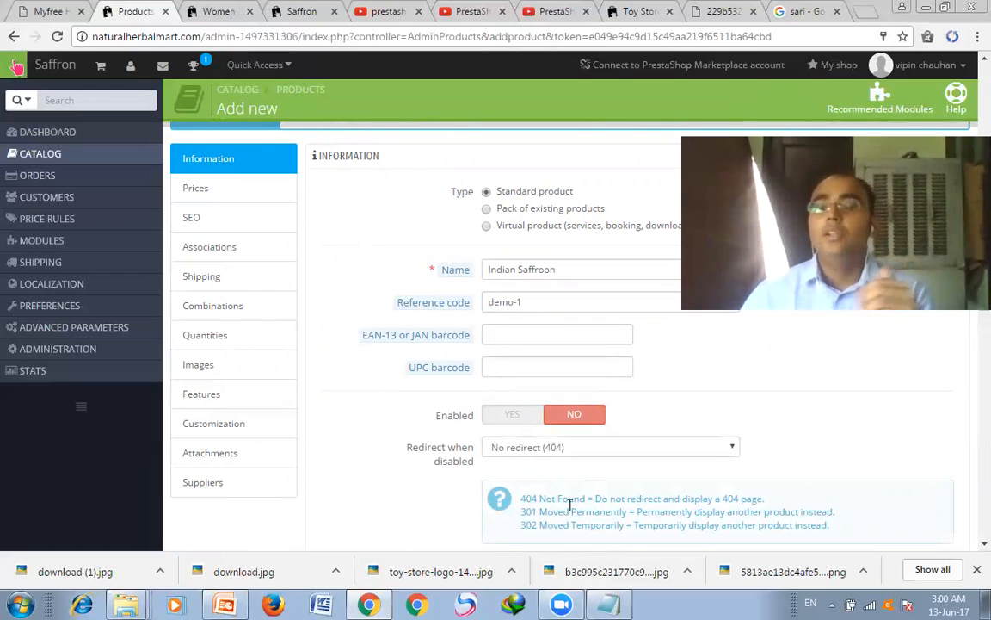
{"action": "left_click", "coordinate": [524, 415]}
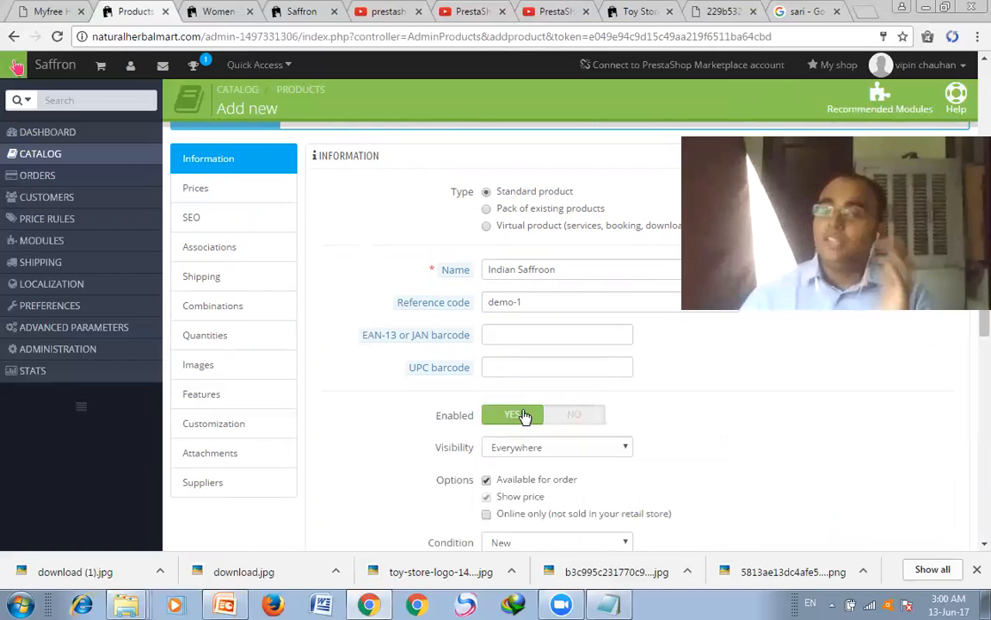
Step: Look through the available visibility and condition choices, keeping Everywhere and New
{"action": "scroll", "coordinate": [570, 410], "scroll_direction": "down", "scroll_amount": 1}
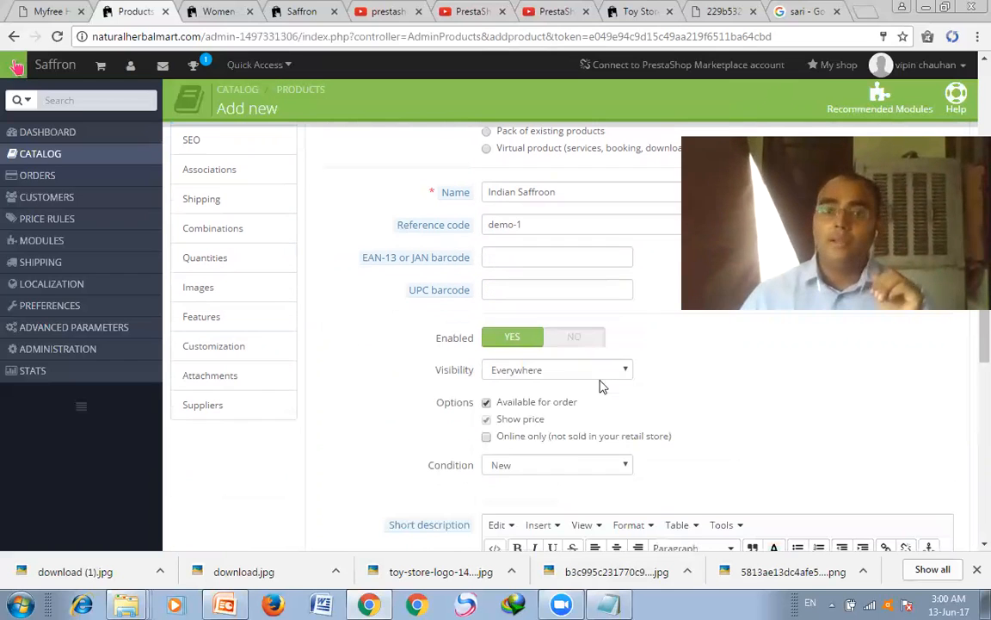
{"action": "left_click", "coordinate": [629, 371]}
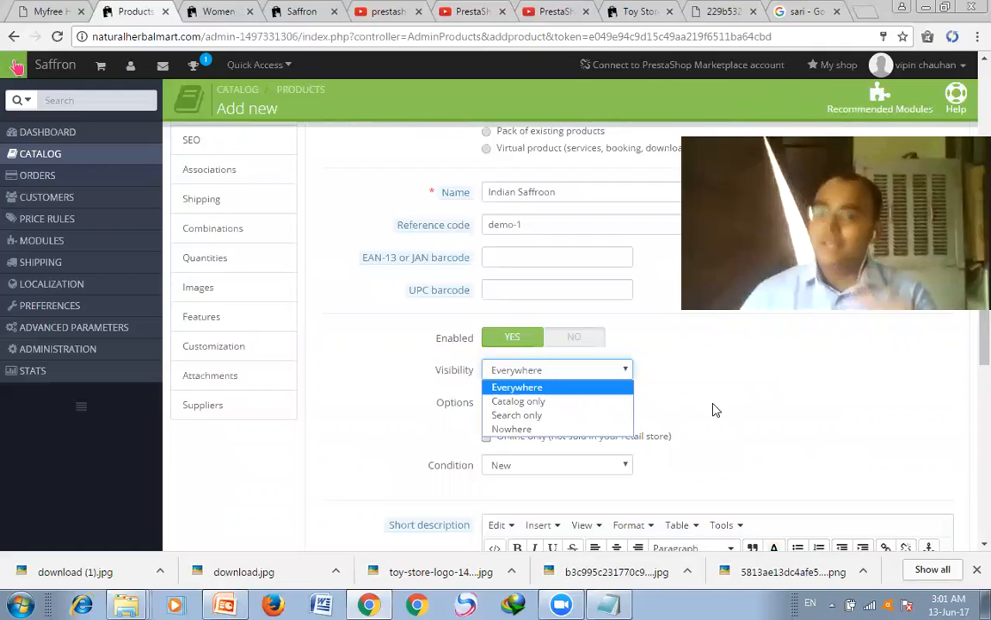
{"action": "left_click", "coordinate": [713, 410]}
{"action": "scroll", "coordinate": [706, 417], "scroll_direction": "down", "scroll_amount": 2}
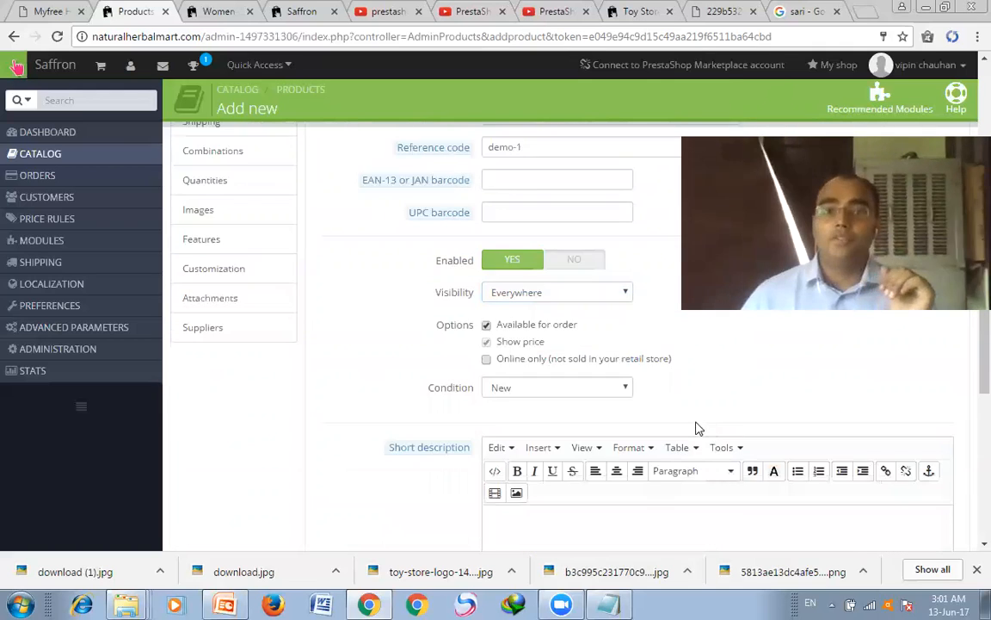
{"action": "left_click", "coordinate": [623, 314]}
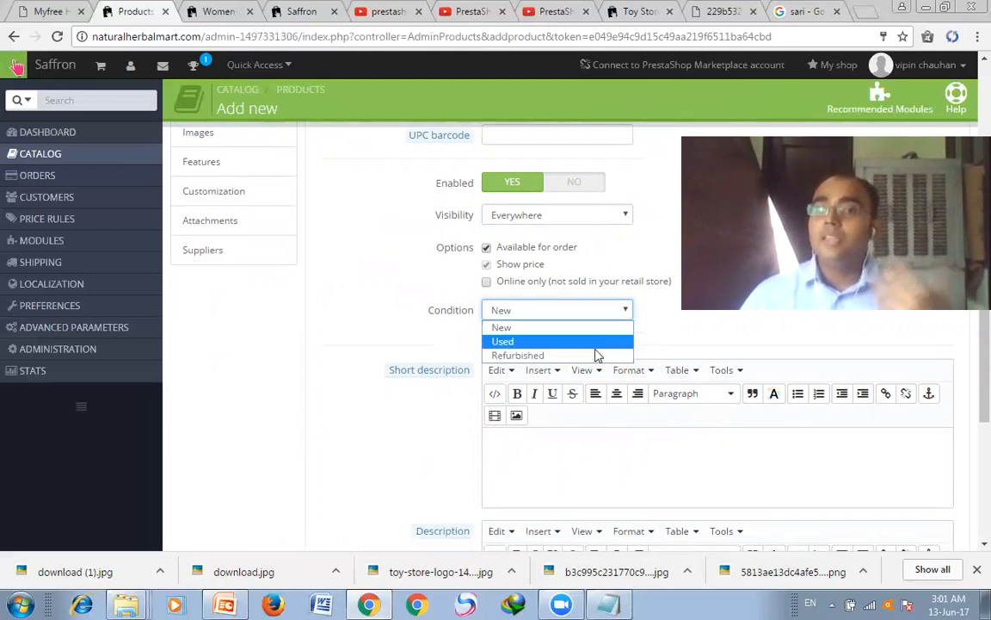
{"action": "left_click", "coordinate": [575, 457]}
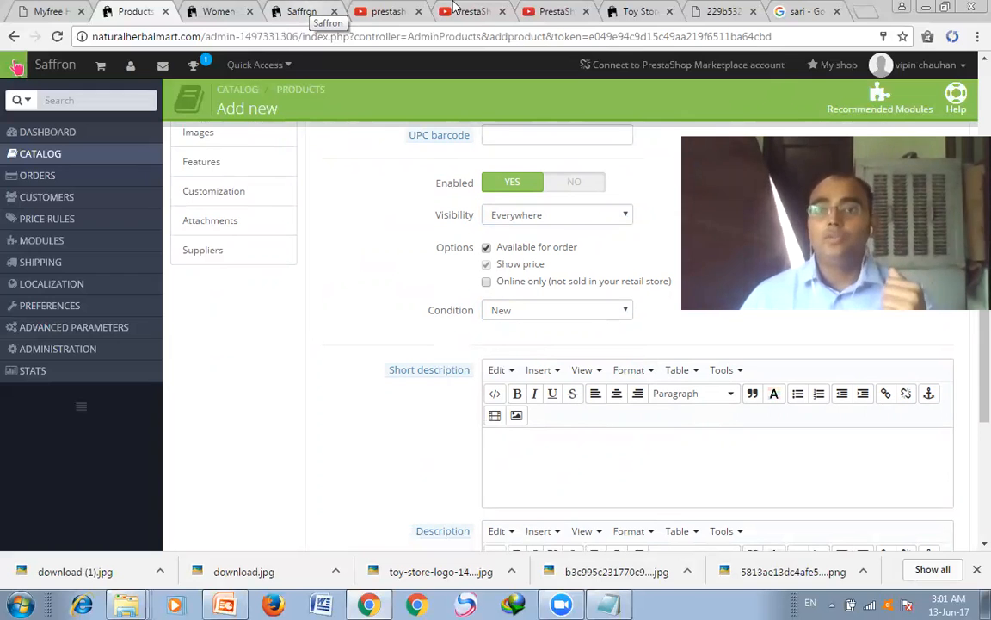
Step: Load the reference store toy.myfreewebsite.in in the Saffron storefront tab and return to the new product form
{"action": "left_click", "coordinate": [300, 11]}
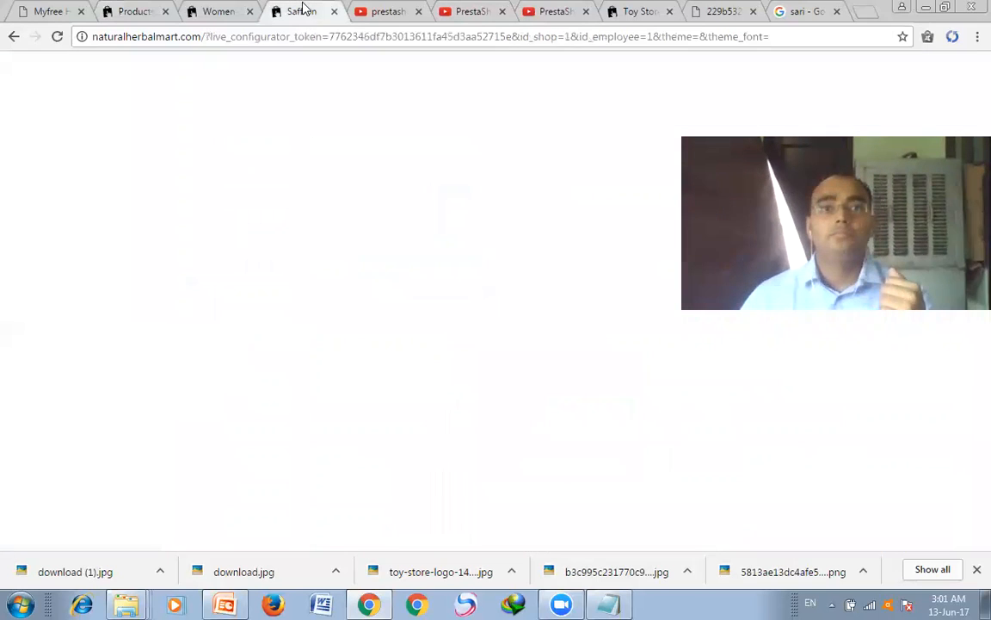
{"action": "left_click", "coordinate": [254, 38]}
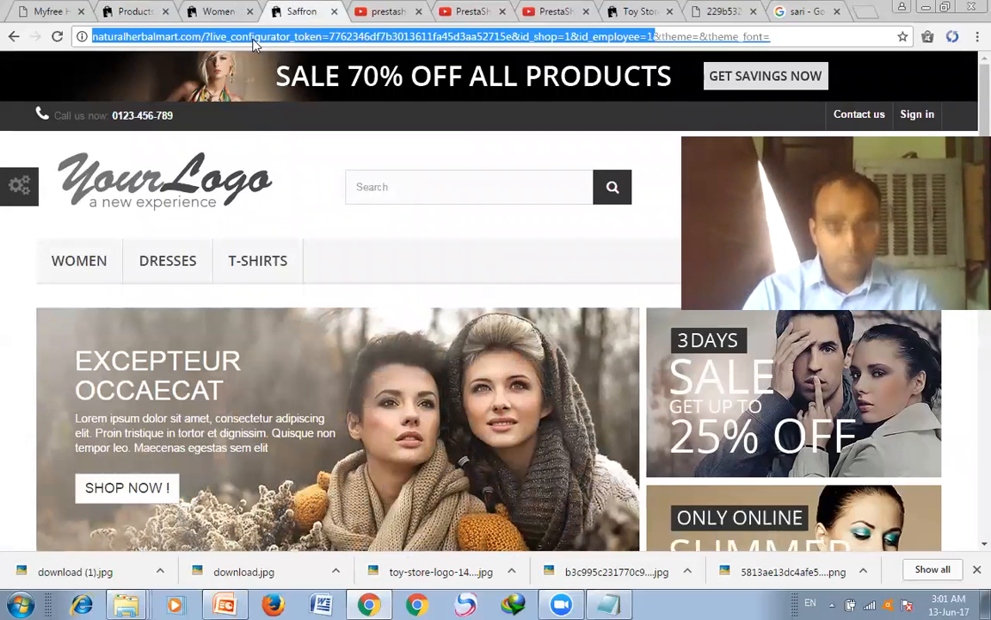
{"action": "type", "text": "toy"}
{"action": "key", "text": "Return"}
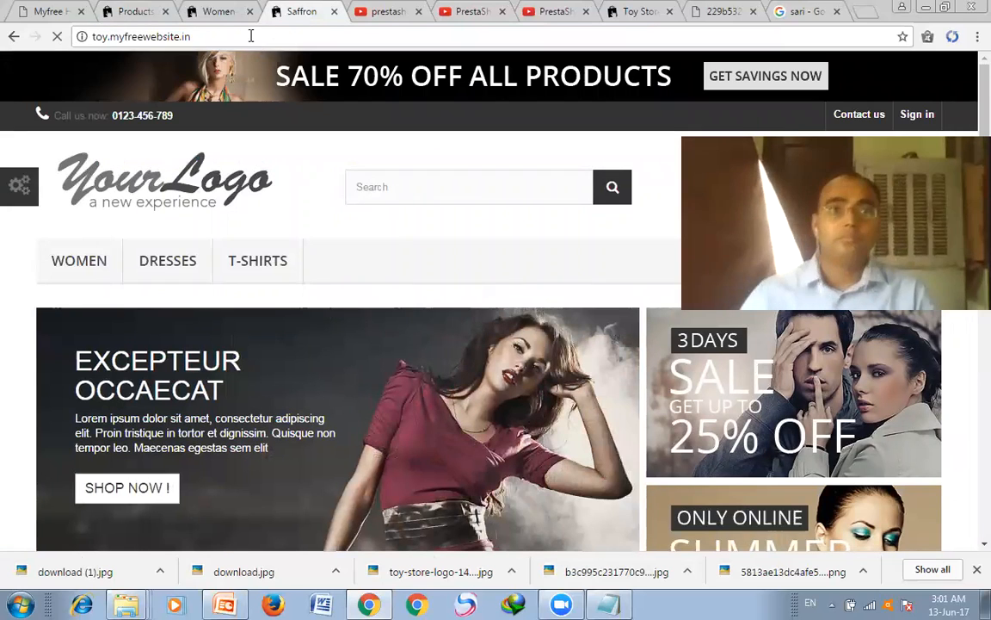
{"action": "left_click", "coordinate": [132, 10]}
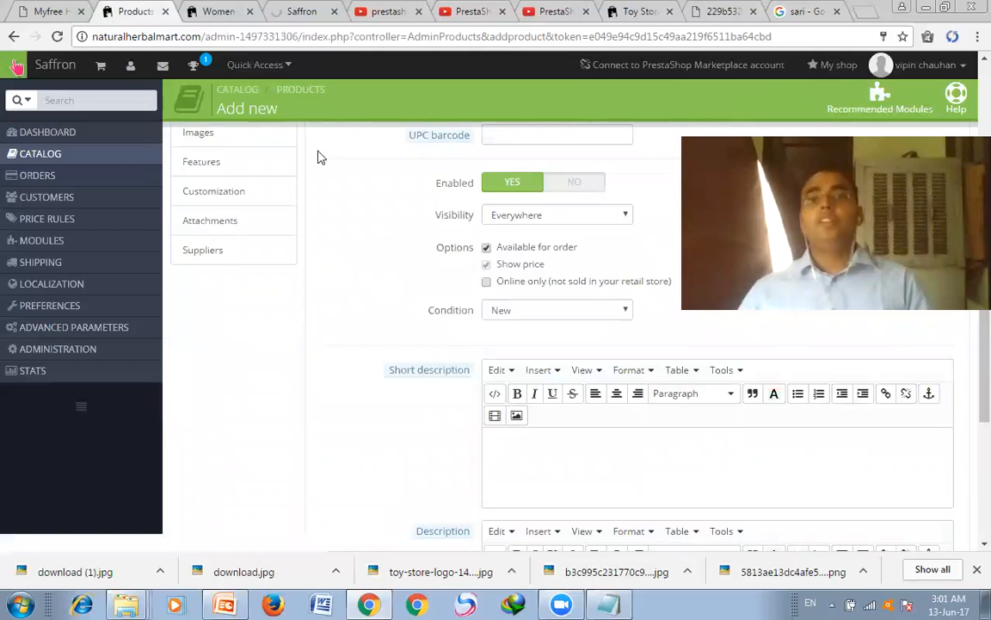
Step: Enter "This is saffron which is made in india" as the product's short description
{"action": "left_click", "coordinate": [510, 459]}
{"action": "type", "text": "This "}
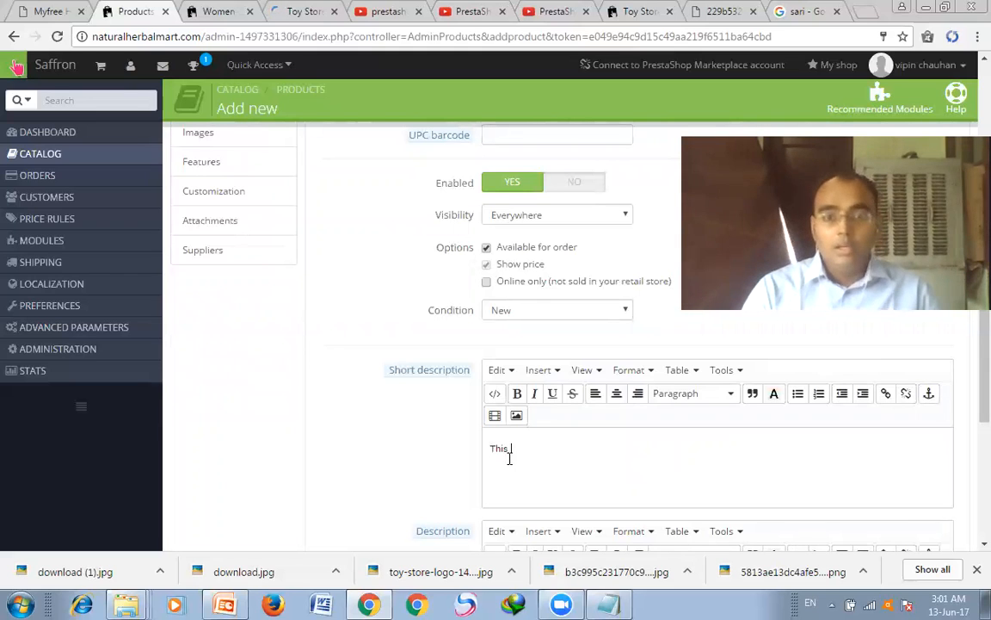
{"action": "type", "text": "is a"}
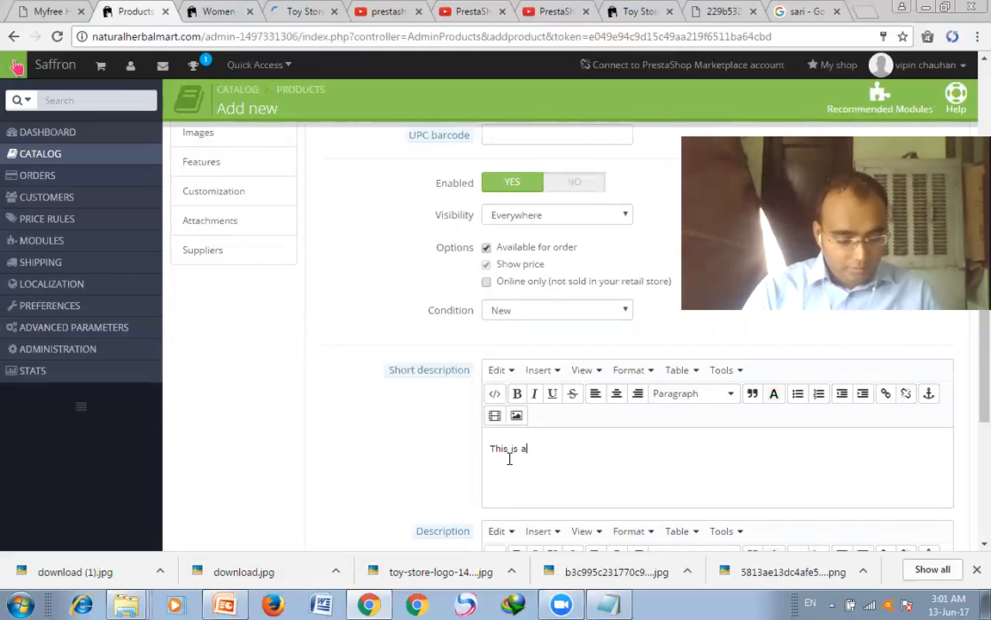
{"action": "type", "text": "safron ma"}
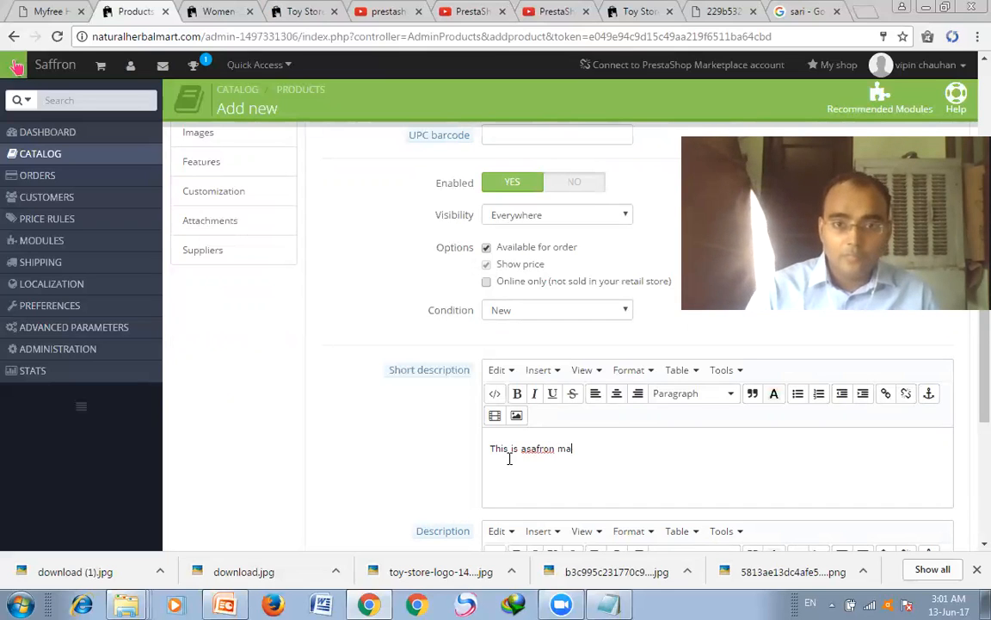
{"action": "key", "text": "BackSpace"}
{"action": "key", "text": "BackSpace"}
{"action": "key", "text": "BackSpace"}
{"action": "key", "text": "BackSpace"}
{"action": "key", "text": "BackSpace"}
{"action": "key", "text": "BackSpace"}
{"action": "key", "text": "BackSpace"}
{"action": "key", "text": "BackSpace"}
{"action": "key", "text": "BackSpace"}
{"action": "key", "text": "BackSpace"}
{"action": "key", "text": "BackSpace"}
{"action": "key", "text": "BackSpace"}
{"action": "key", "text": "BackSpace"}
{"action": "key", "text": "BackSpace"}
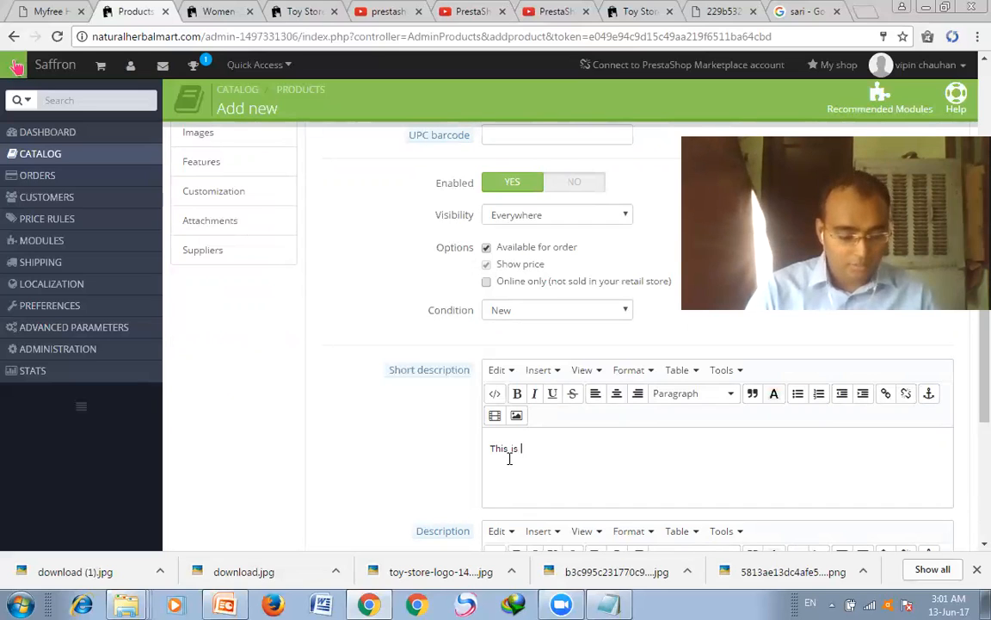
{"action": "type", "text": "is saffron which is ma"}
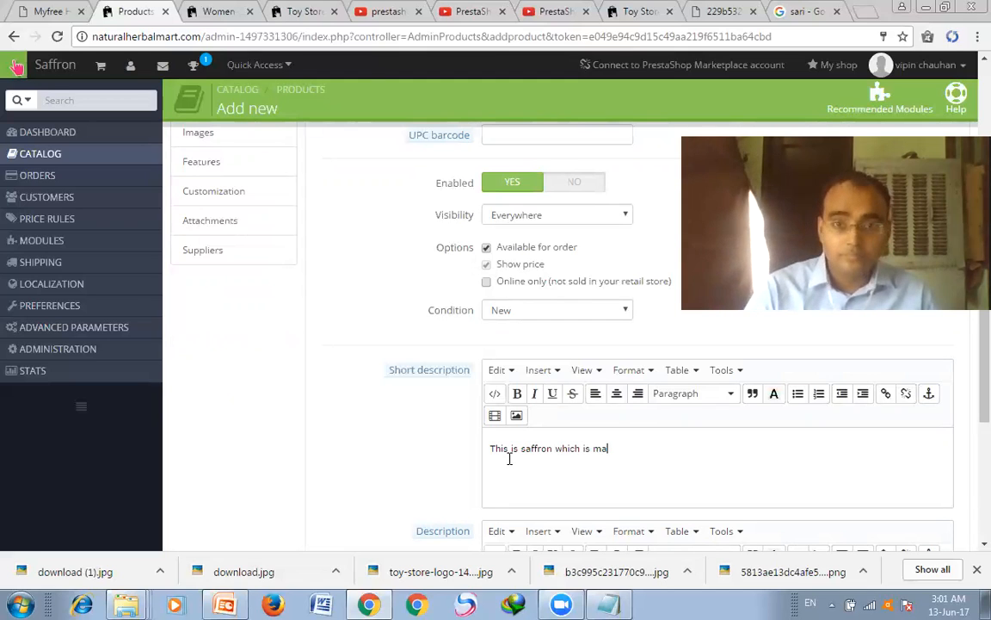
{"action": "type", "text": "de in in"}
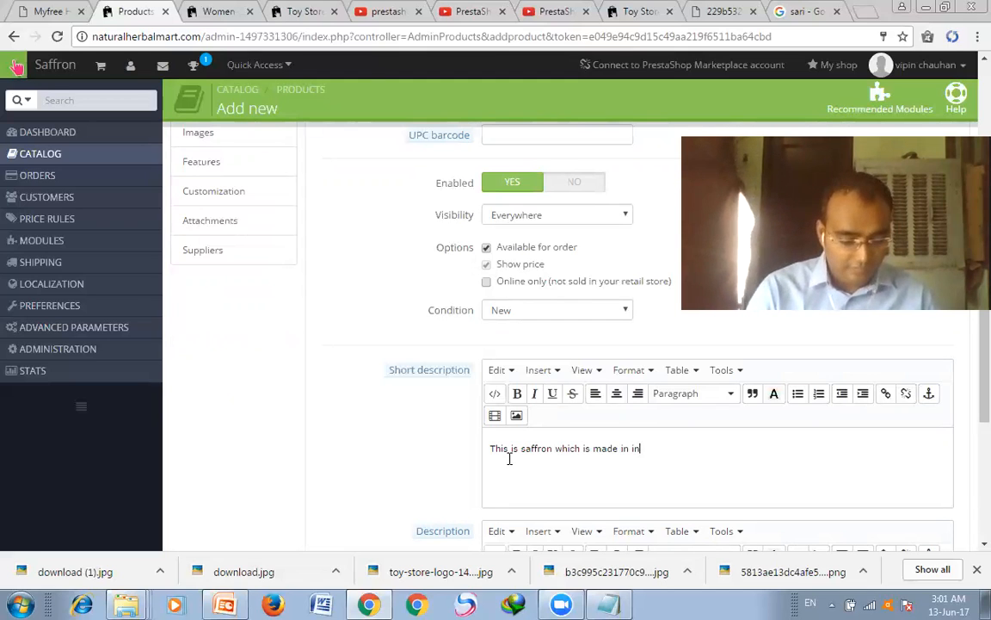
{"action": "type", "text": "dia"}
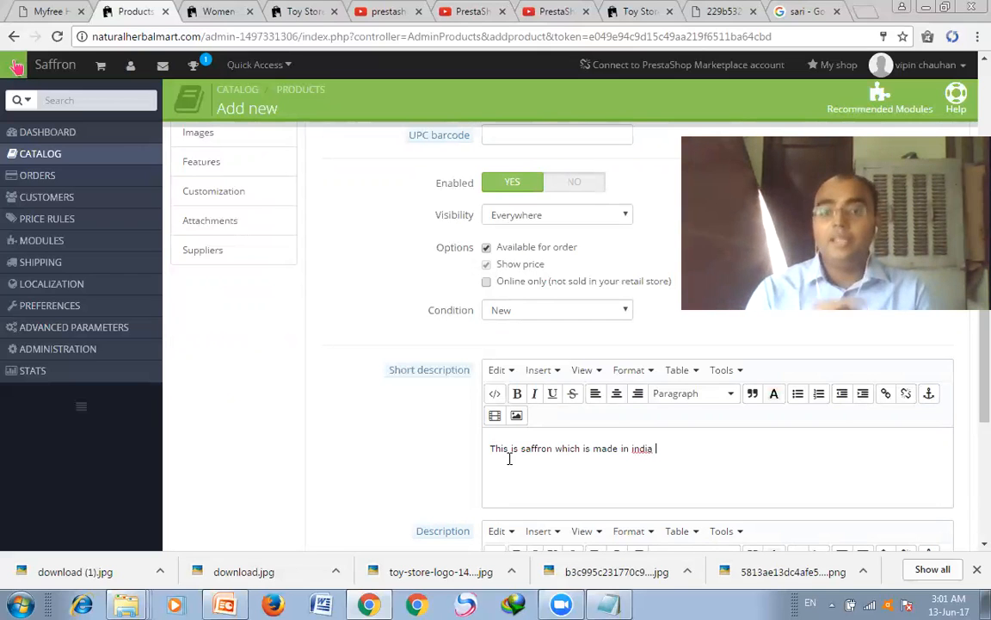
Step: Copy the short description text into the product's full Description field
{"action": "scroll", "coordinate": [654, 442], "scroll_direction": "down", "scroll_amount": 2}
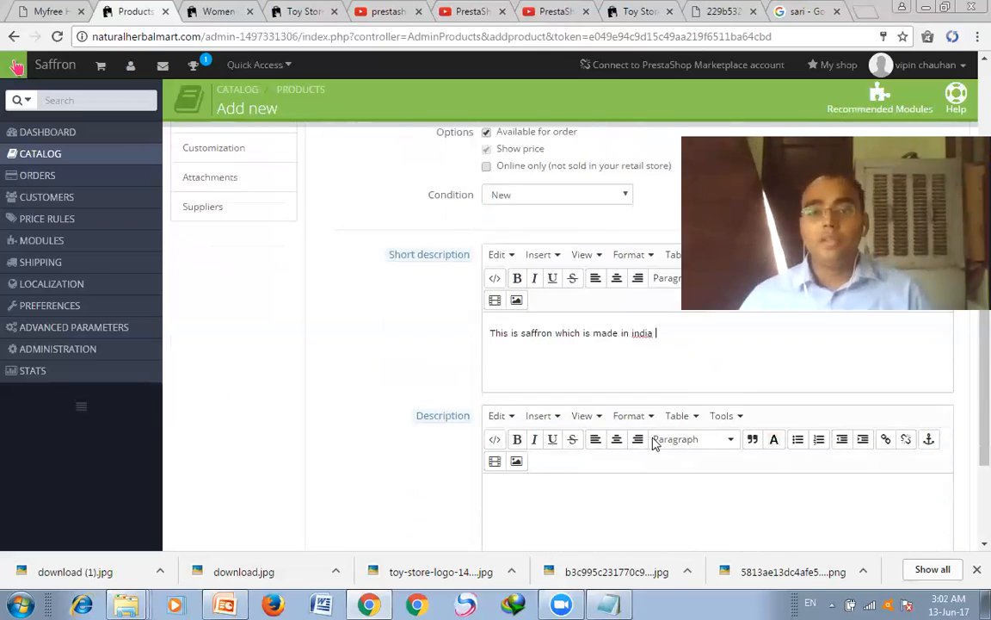
{"action": "scroll", "coordinate": [652, 443], "scroll_direction": "up", "scroll_amount": 1}
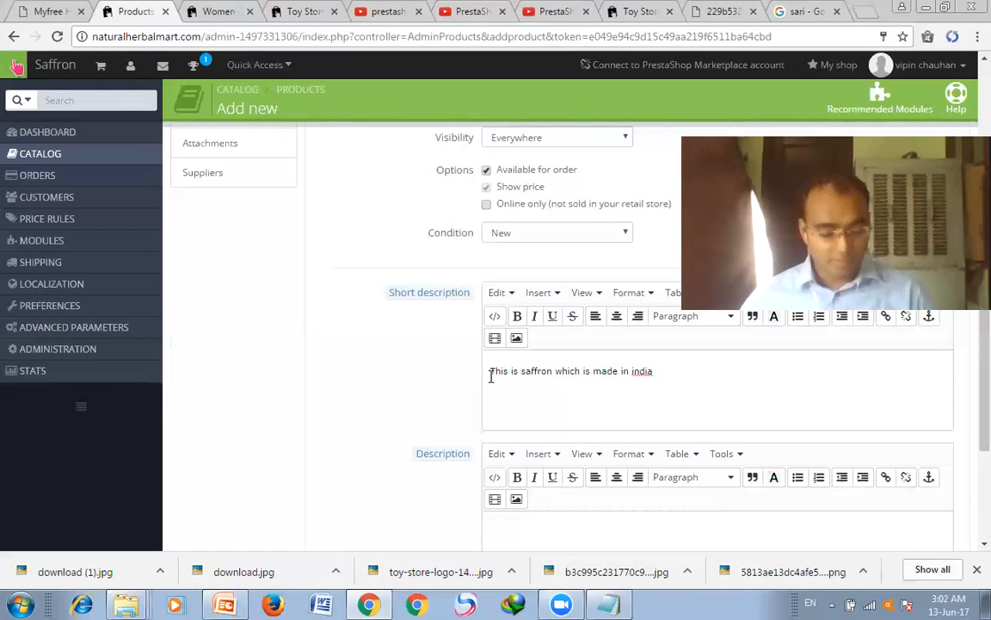
{"action": "left_click_drag", "start_coordinate": [491, 376], "coordinate": [571, 473]}
{"action": "key", "text": "ctrl+c"}
{"action": "left_click", "coordinate": [560, 527]}
{"action": "key", "text": "ctrl+v"}
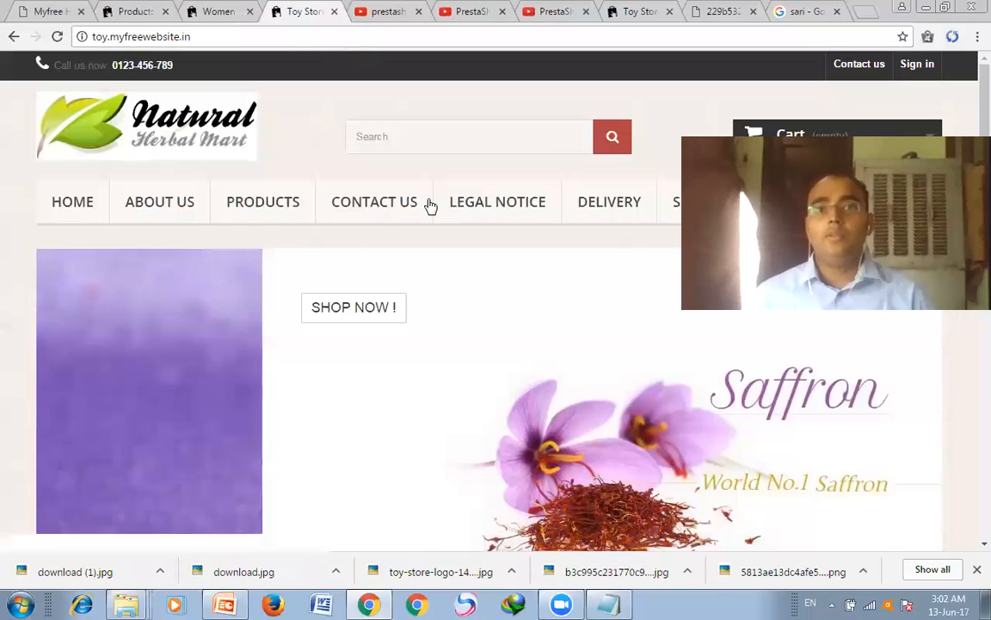
Step: Open the Kashmiri Pure Saffron product from the Products category of the reference store
{"action": "scroll", "coordinate": [503, 276], "scroll_direction": "down", "scroll_amount": 2}
{"action": "scroll", "coordinate": [568, 254], "scroll_direction": "up", "scroll_amount": 2}
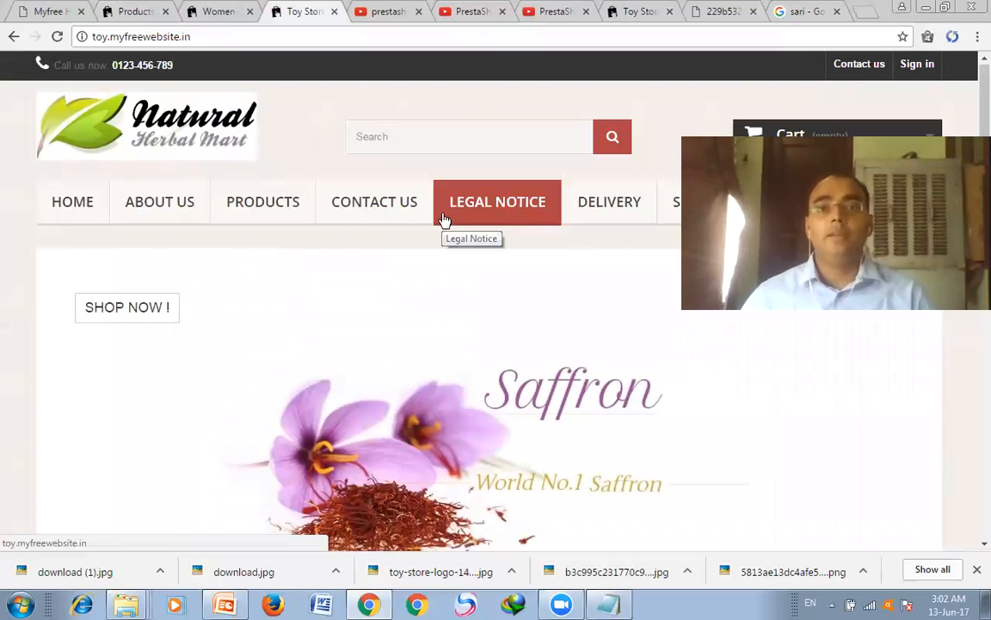
{"action": "left_click", "coordinate": [262, 200]}
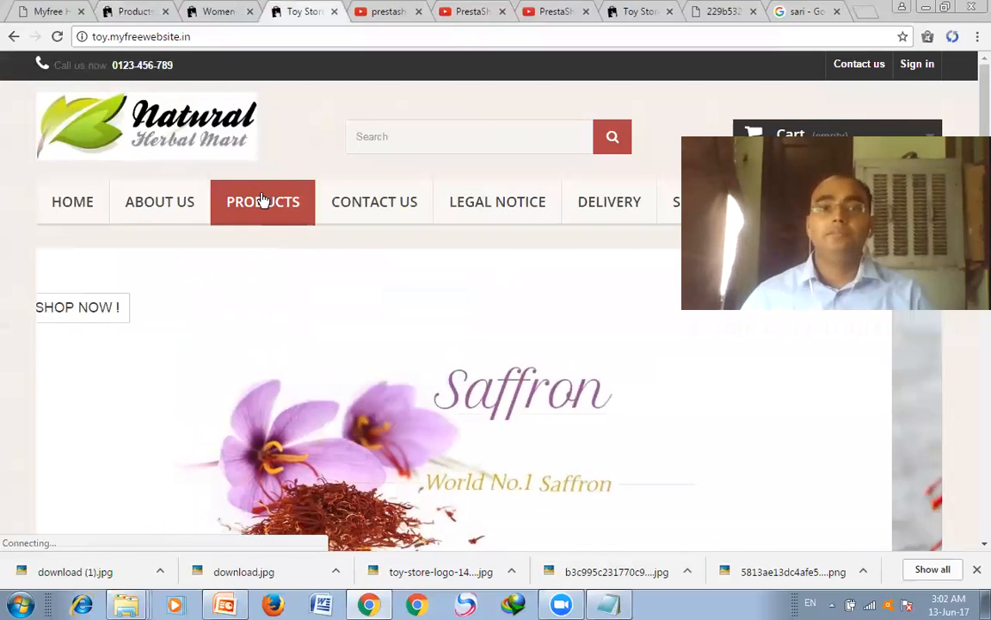
{"action": "scroll", "coordinate": [385, 284], "scroll_direction": "down", "scroll_amount": 5}
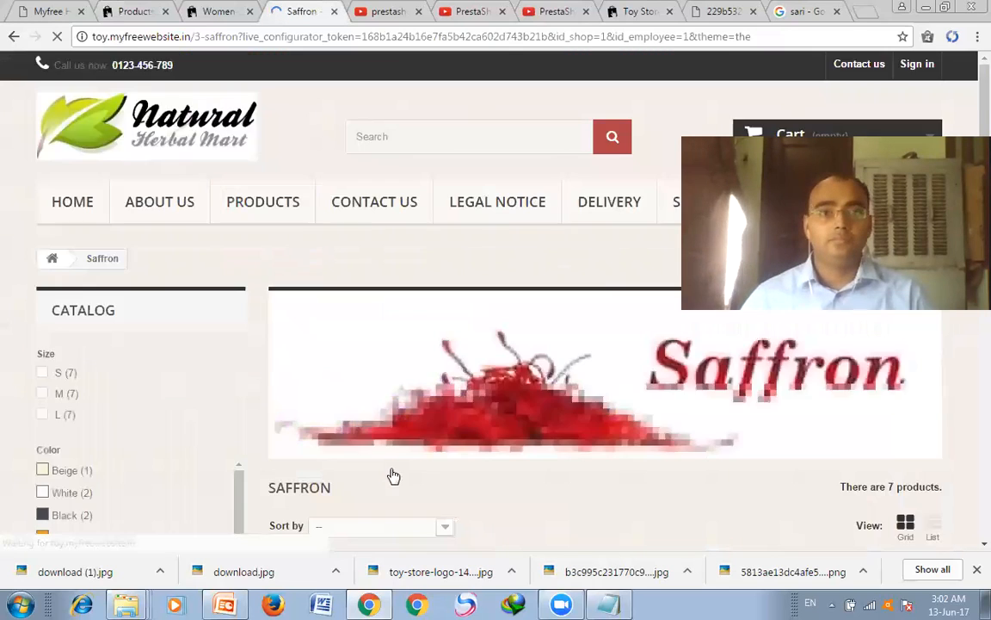
{"action": "scroll", "coordinate": [390, 469], "scroll_direction": "down", "scroll_amount": 4}
{"action": "left_click", "coordinate": [388, 430]}
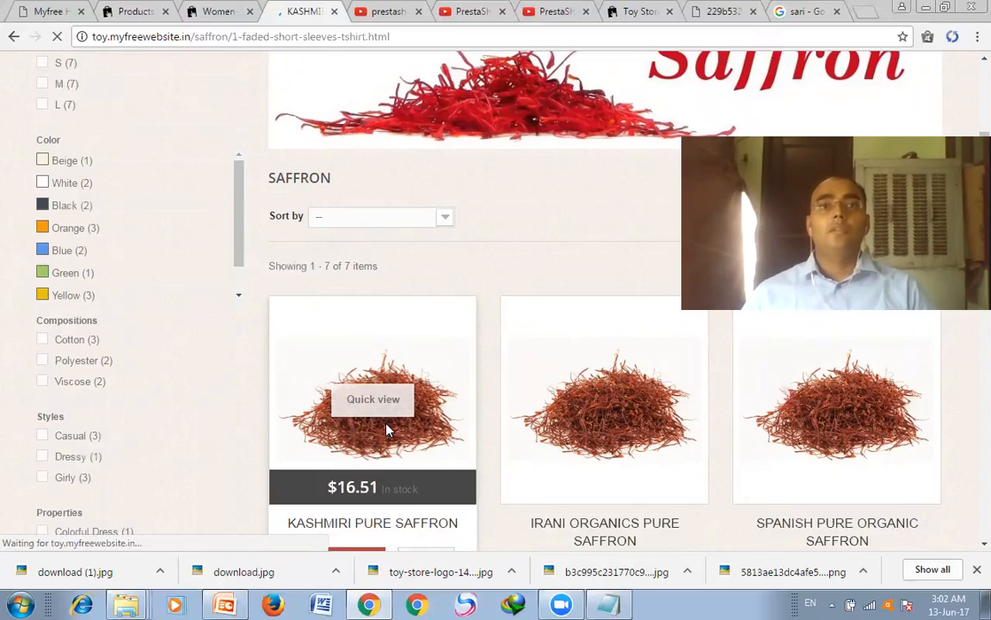
Step: Replace the new product's short description with the Kashmiri product's intro text, "Pure Saffron is a concept that we wish to pass for-ward..." through "great attitude."
{"action": "scroll", "coordinate": [488, 255], "scroll_direction": "down", "scroll_amount": 3}
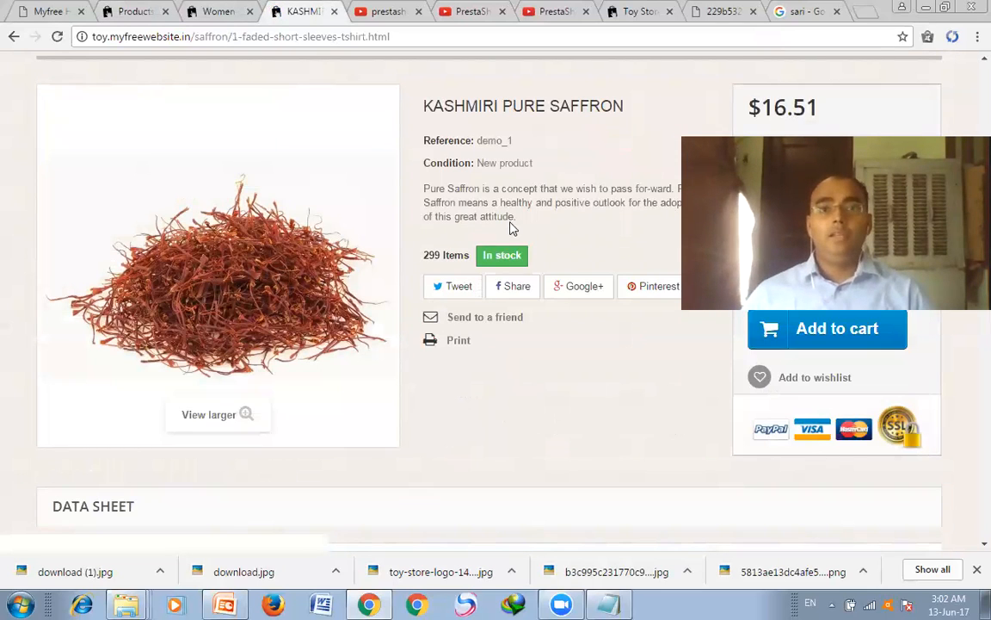
{"action": "left_click_drag", "start_coordinate": [519, 220], "coordinate": [422, 190]}
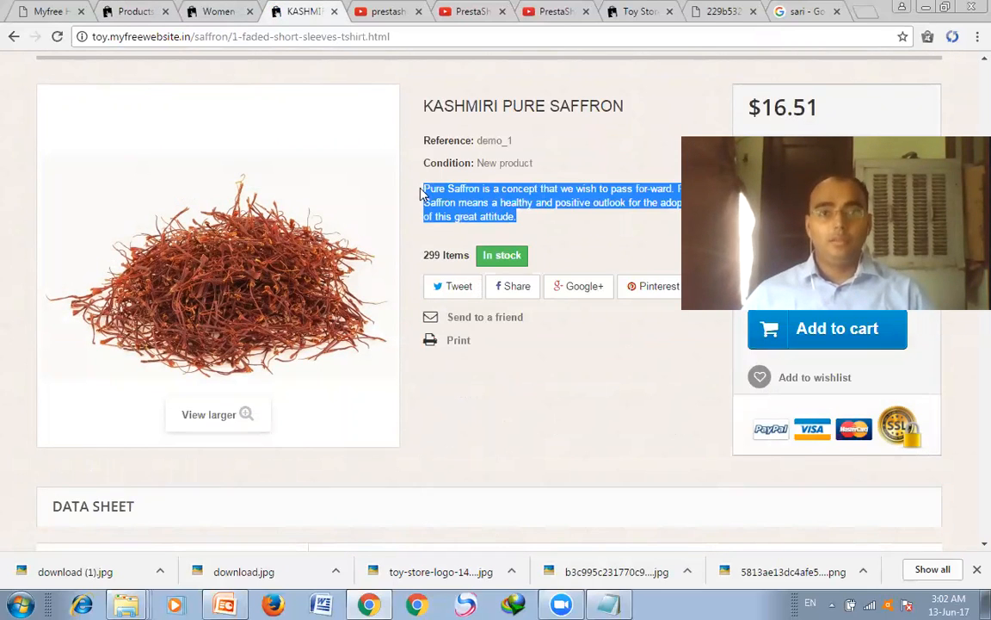
{"action": "scroll", "coordinate": [446, 283], "scroll_direction": "down", "scroll_amount": 3}
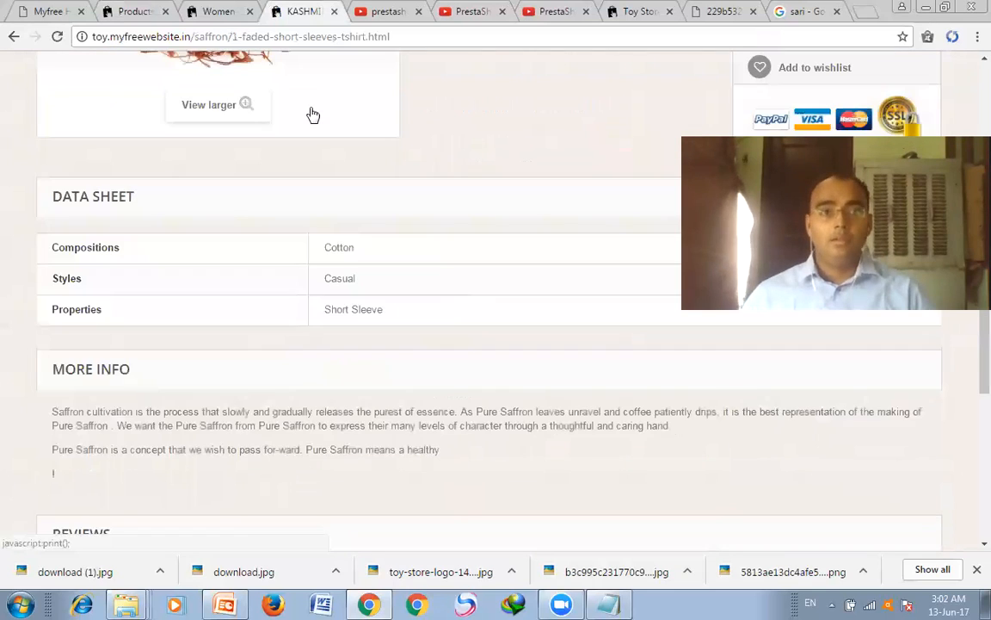
{"action": "left_click", "coordinate": [206, 9]}
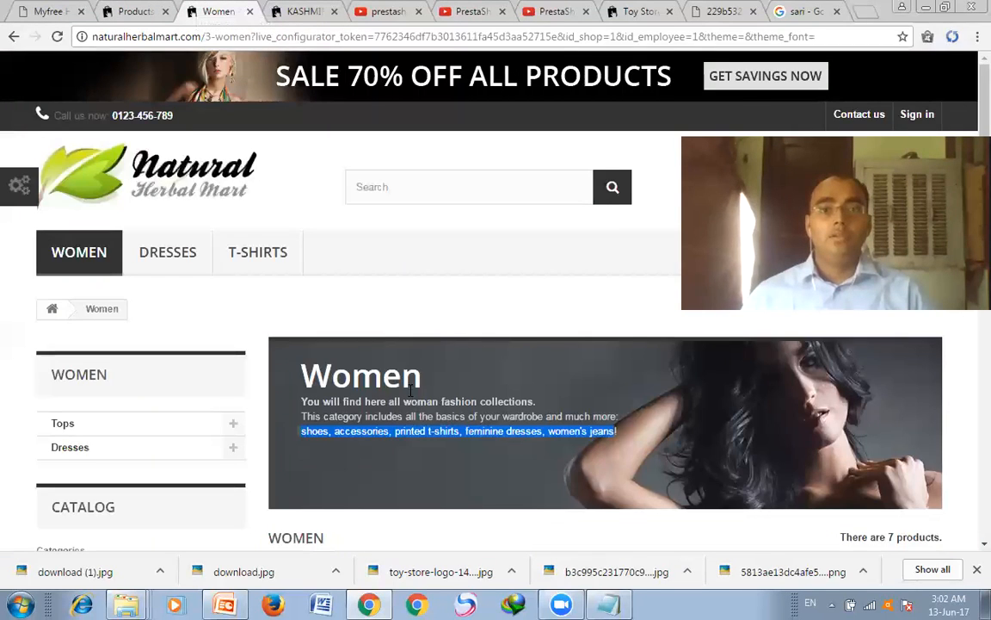
{"action": "scroll", "coordinate": [411, 391], "scroll_direction": "down", "scroll_amount": 3}
{"action": "scroll", "coordinate": [411, 392], "scroll_direction": "up", "scroll_amount": 2}
{"action": "left_click", "coordinate": [129, 11]}
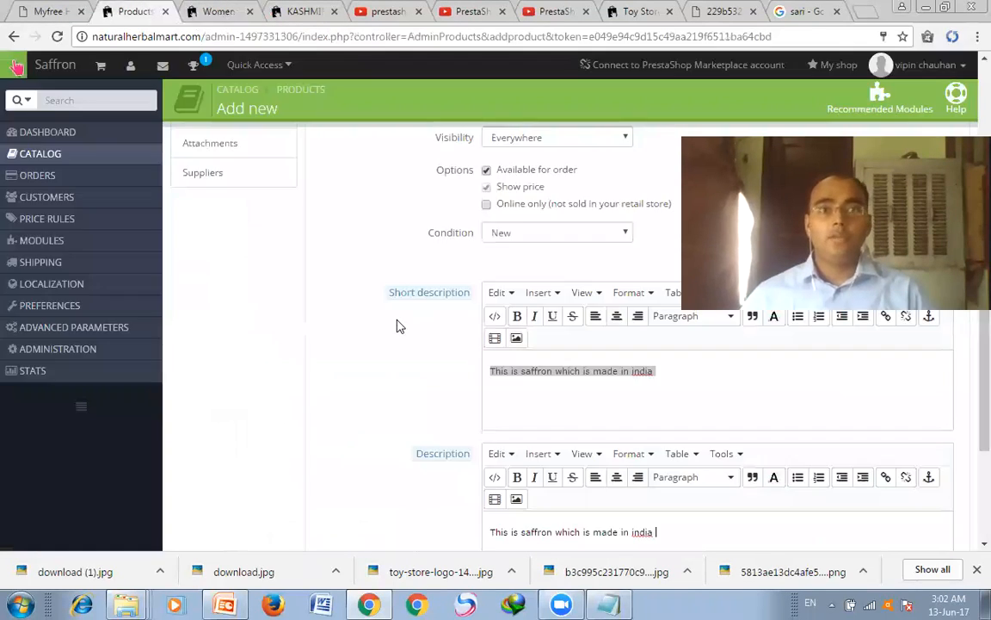
{"action": "left_click_drag", "start_coordinate": [658, 372], "coordinate": [635, 373]}
{"action": "key", "text": "ctrl+a"}
{"action": "type", "text": "Pure Saffron is a concept that we wish to pass for-ward. Pure Saffron means a healthy and positive outlook for the adopters of this great attitude."}
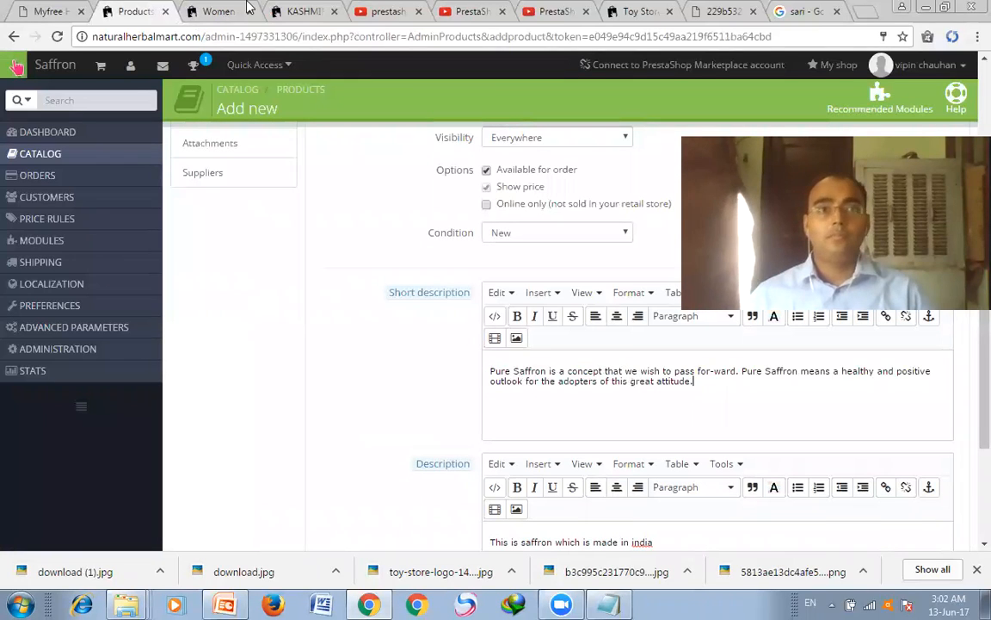
Step: Copy the two More Info paragraphs, starting "Saffron cultivation is the process", from the Kashmiri Pure Saffron page of the reference store
{"action": "left_click", "coordinate": [279, 7]}
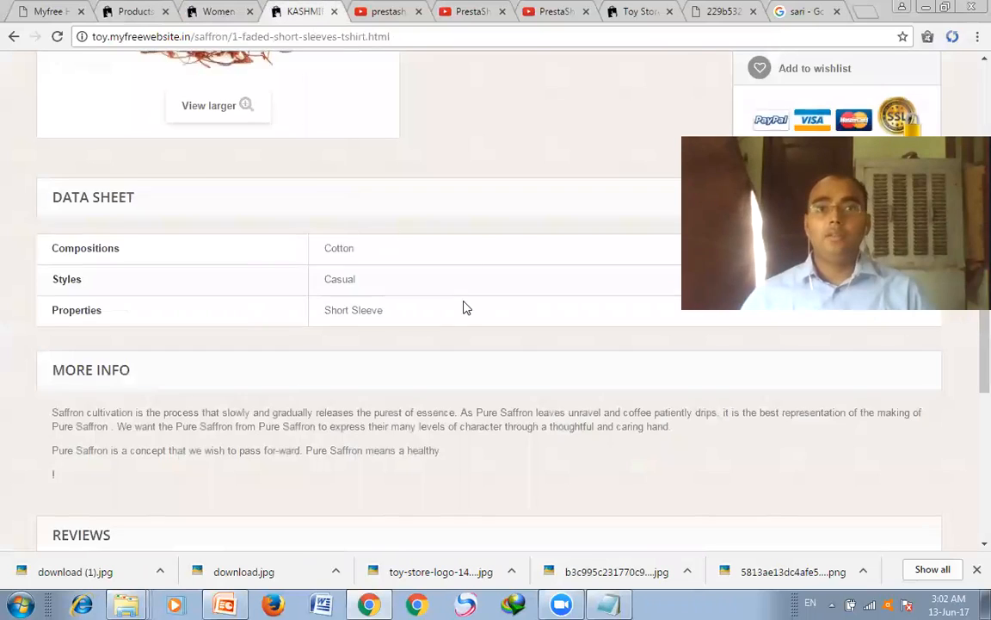
{"action": "scroll", "coordinate": [465, 308], "scroll_direction": "up", "scroll_amount": 5}
{"action": "left_click", "coordinate": [445, 267]}
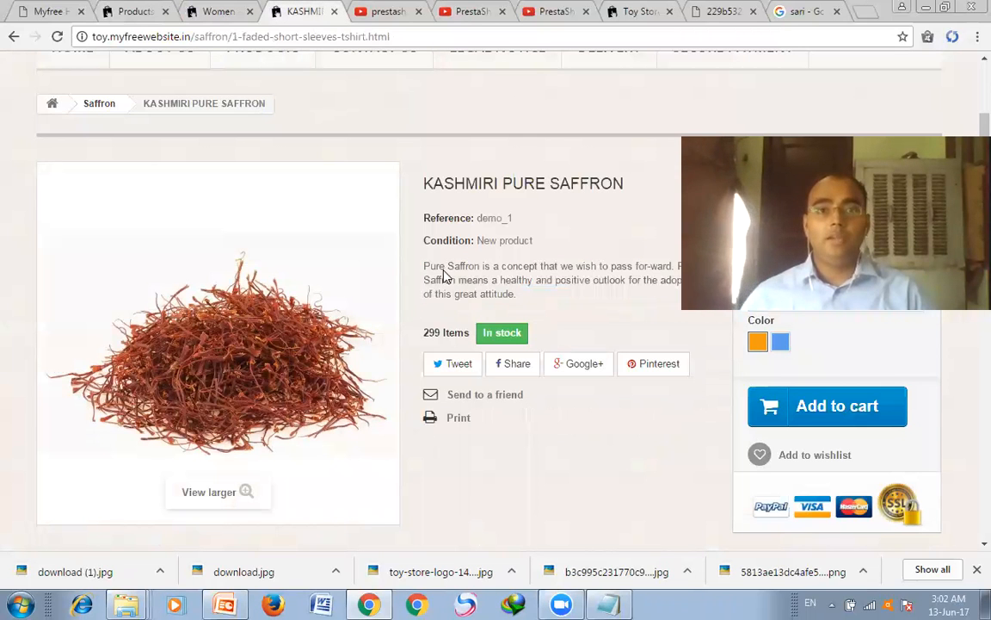
{"action": "scroll", "coordinate": [473, 321], "scroll_direction": "down", "scroll_amount": 5}
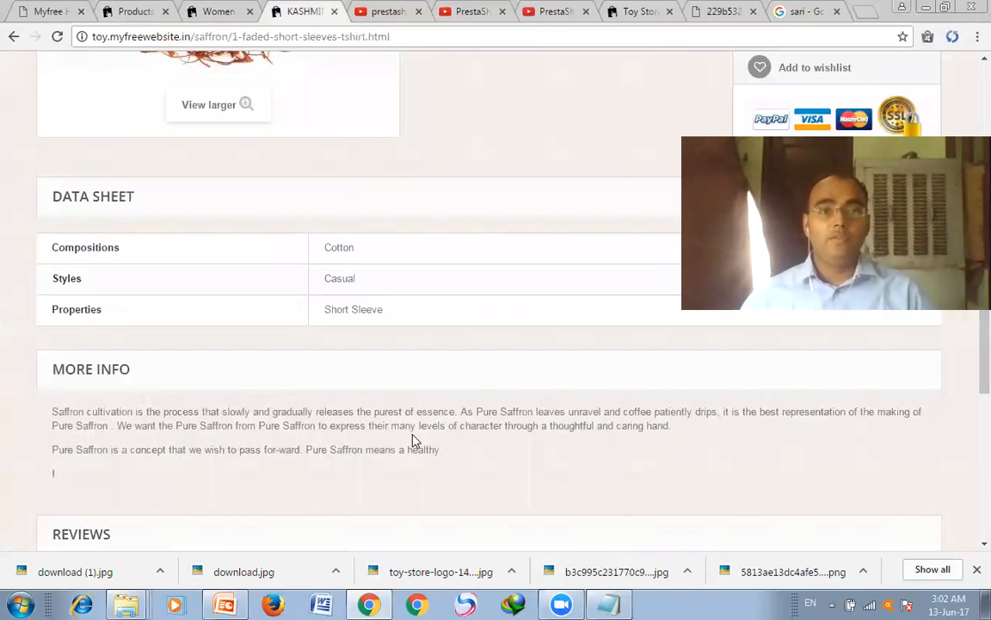
{"action": "left_click_drag", "start_coordinate": [443, 447], "coordinate": [42, 404]}
{"action": "key", "text": "ctrl+c"}
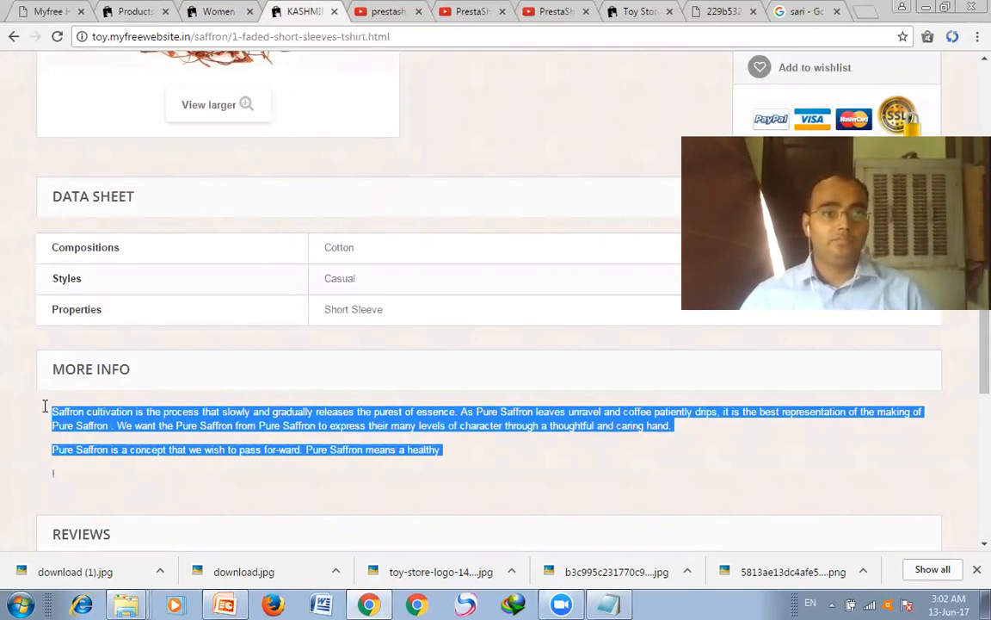
Step: Replace the new product's full Description with the copied saffron cultivation paragraphs and save the product, staying on its edit page
{"action": "left_click", "coordinate": [125, 11]}
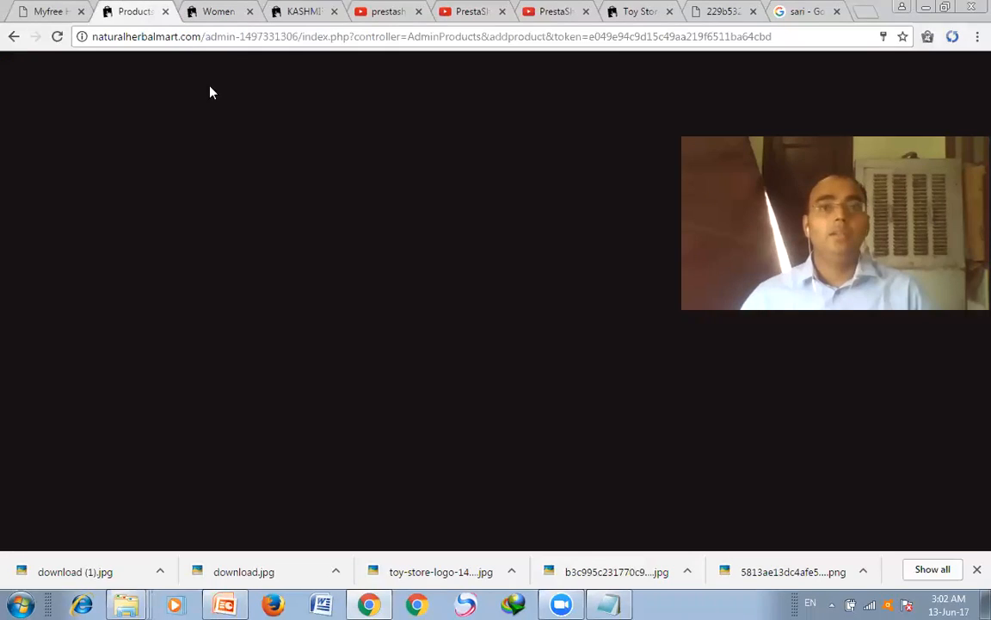
{"action": "scroll", "coordinate": [558, 402], "scroll_direction": "down", "scroll_amount": 2}
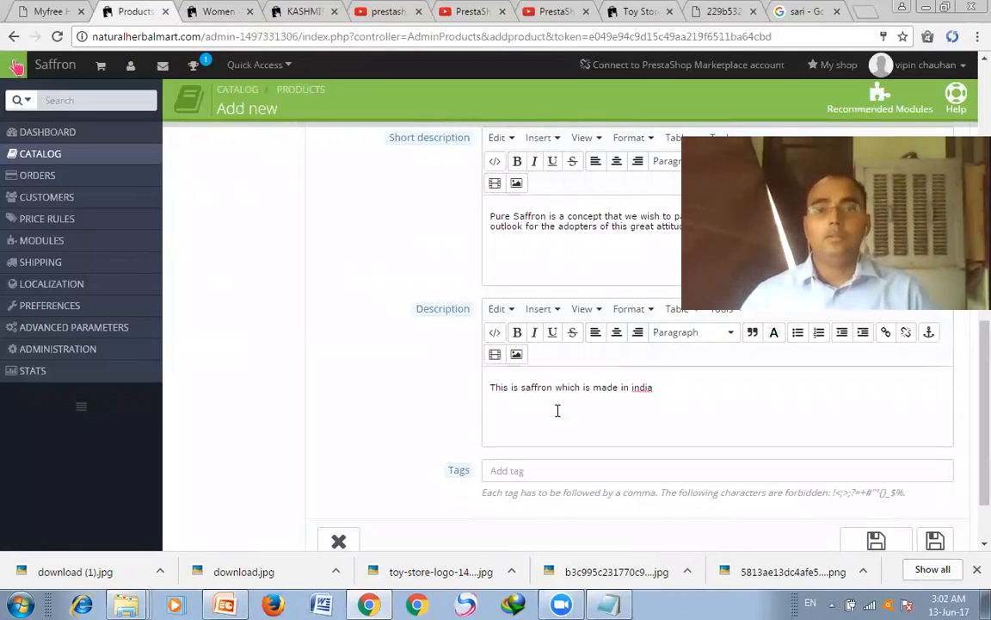
{"action": "left_click_drag", "start_coordinate": [601, 392], "coordinate": [483, 390]}
{"action": "key", "text": "ctrl+a"}
{"action": "key", "text": "ctrl+v"}
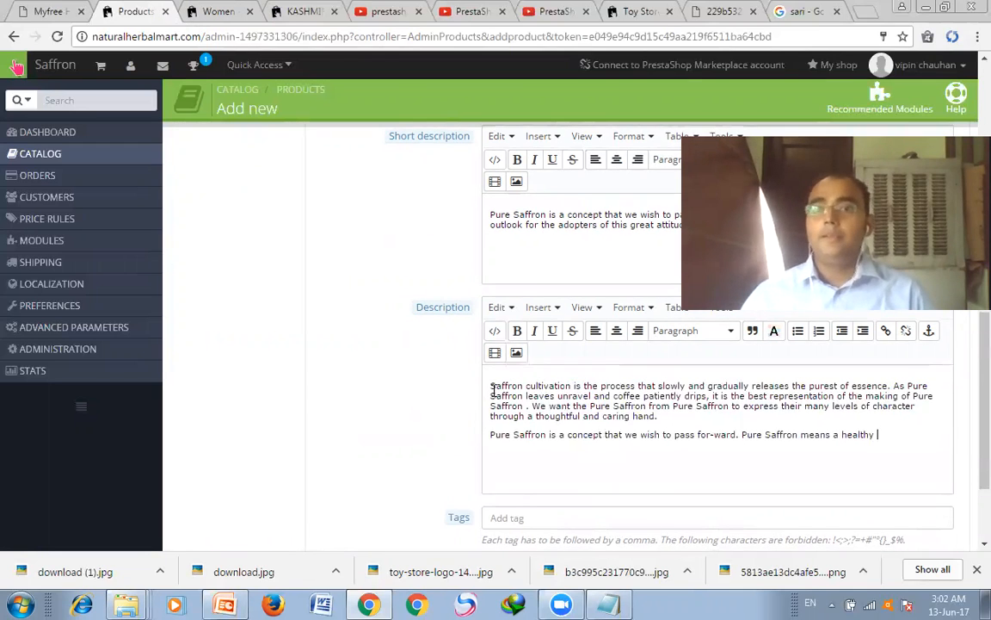
{"action": "scroll", "coordinate": [492, 389], "scroll_direction": "down", "scroll_amount": 2}
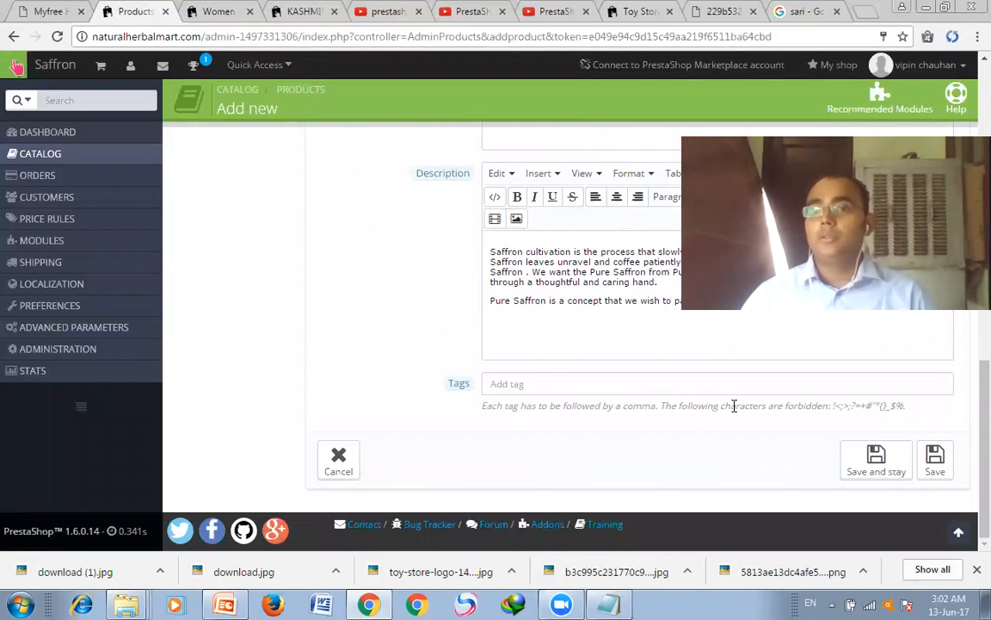
{"action": "left_click", "coordinate": [865, 463]}
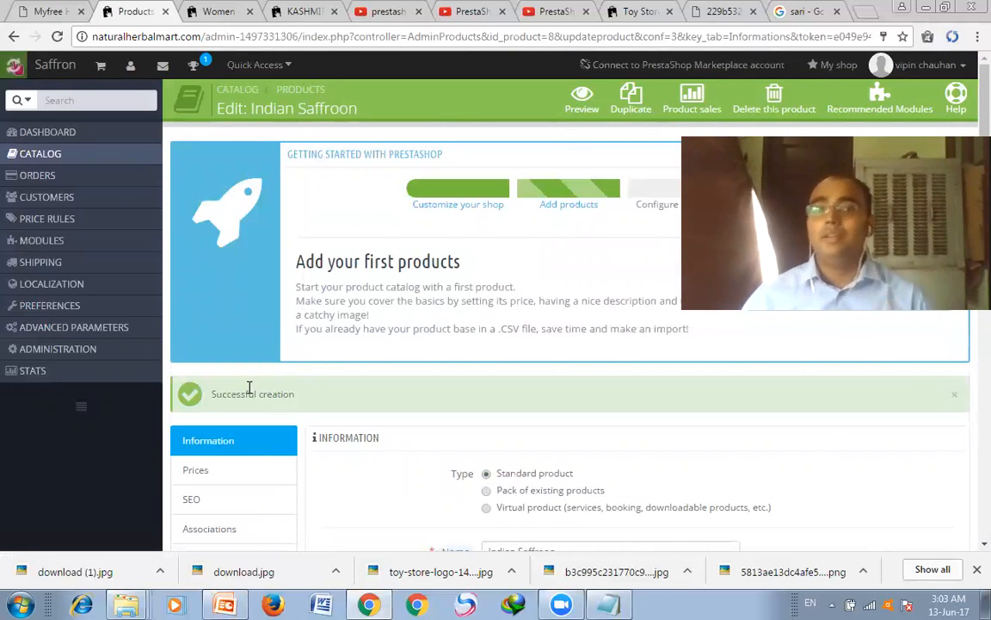
Step: Set both the wholesale price and the retail price of Indian Saffroon to $20.00
{"action": "left_click", "coordinate": [210, 469]}
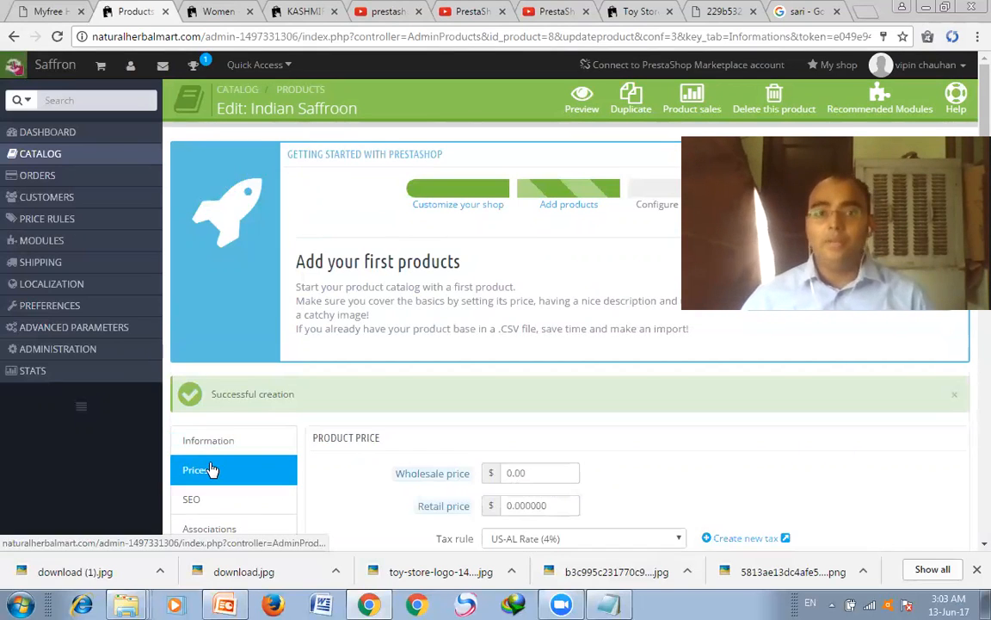
{"action": "left_click", "coordinate": [513, 473]}
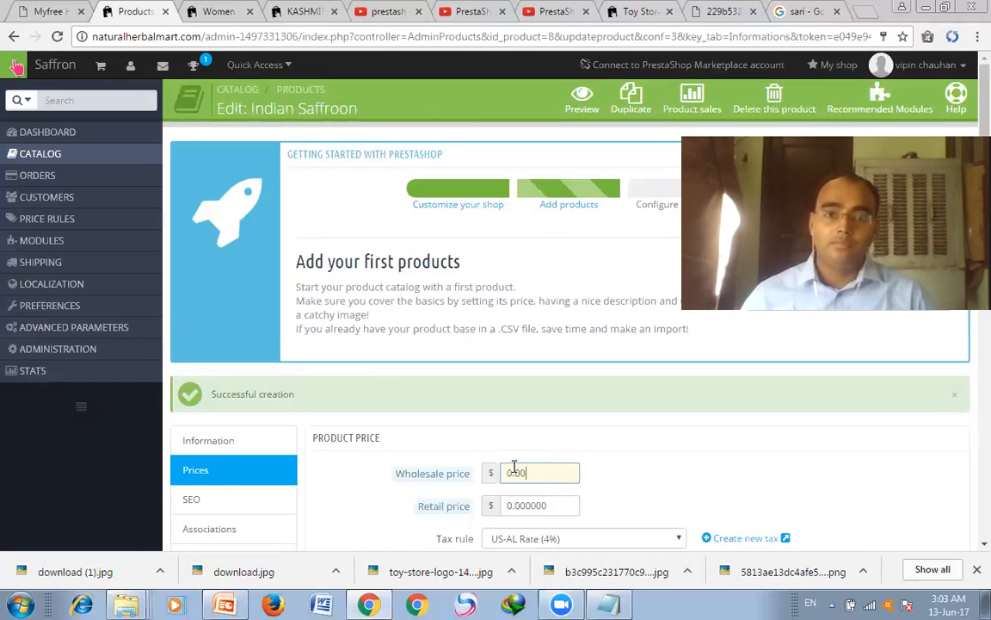
{"action": "scroll", "coordinate": [515, 469], "scroll_direction": "down", "scroll_amount": 2}
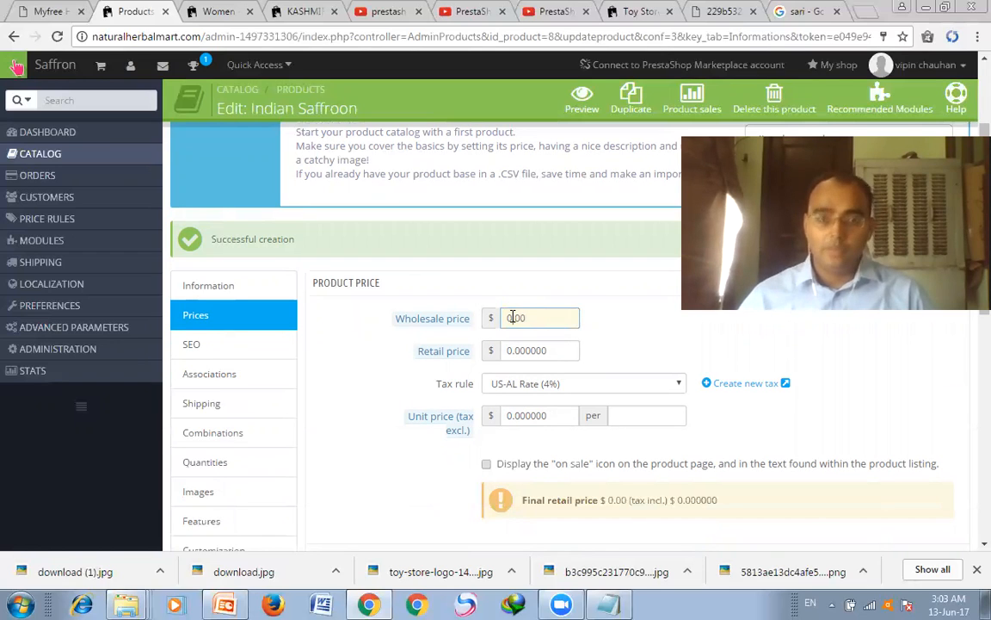
{"action": "key", "text": "BackSpace"}
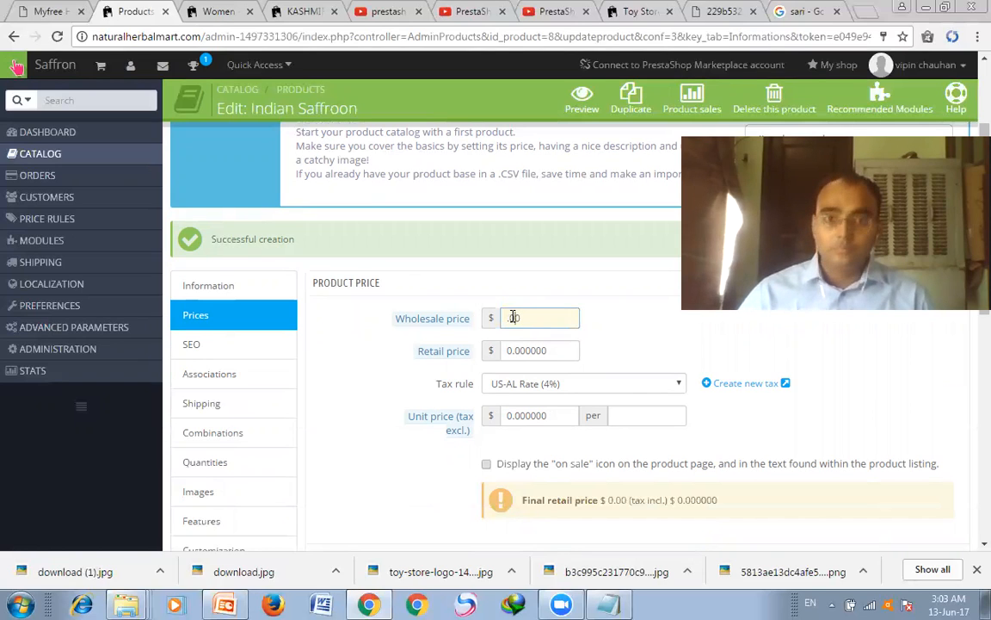
{"action": "type", "text": "20"}
{"action": "left_click", "coordinate": [513, 351]}
{"action": "type", "text": "20"}
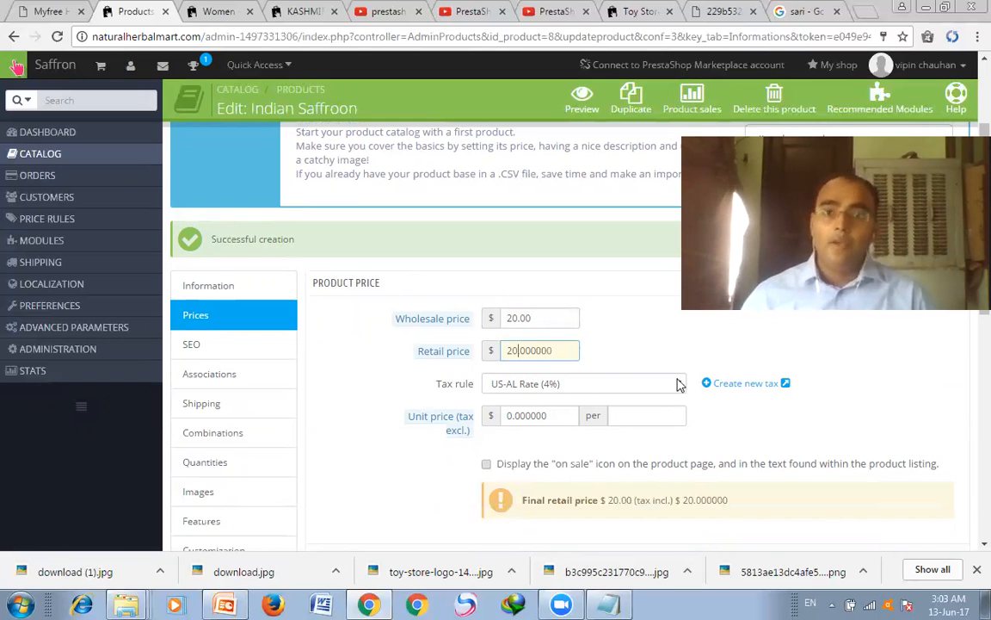
Step: Set the tax rule to No Tax and the unit price to $20, saving the prices without leaving the product
{"action": "left_click", "coordinate": [679, 384]}
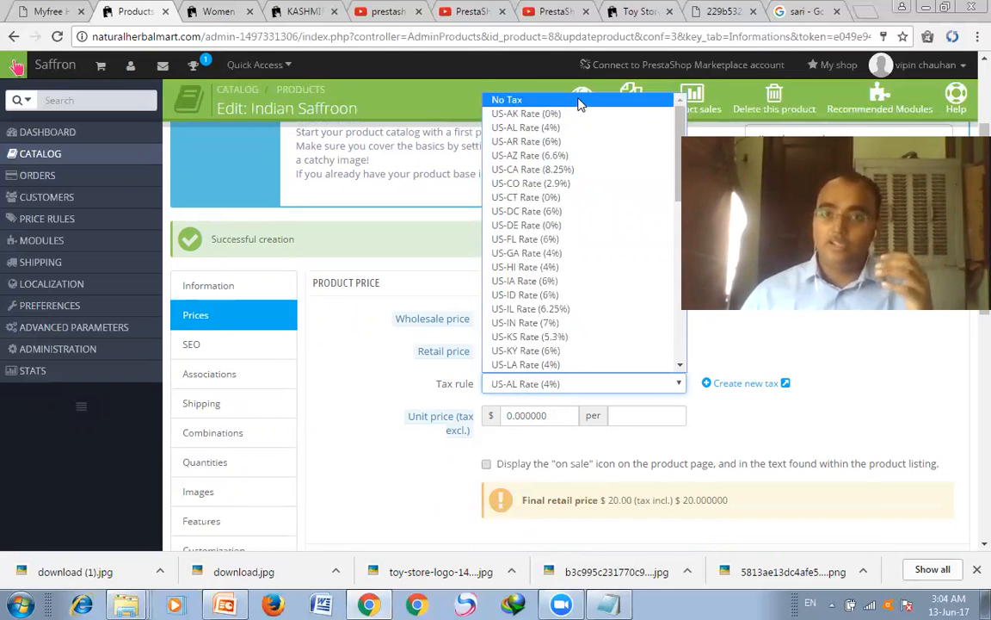
{"action": "left_click", "coordinate": [578, 100]}
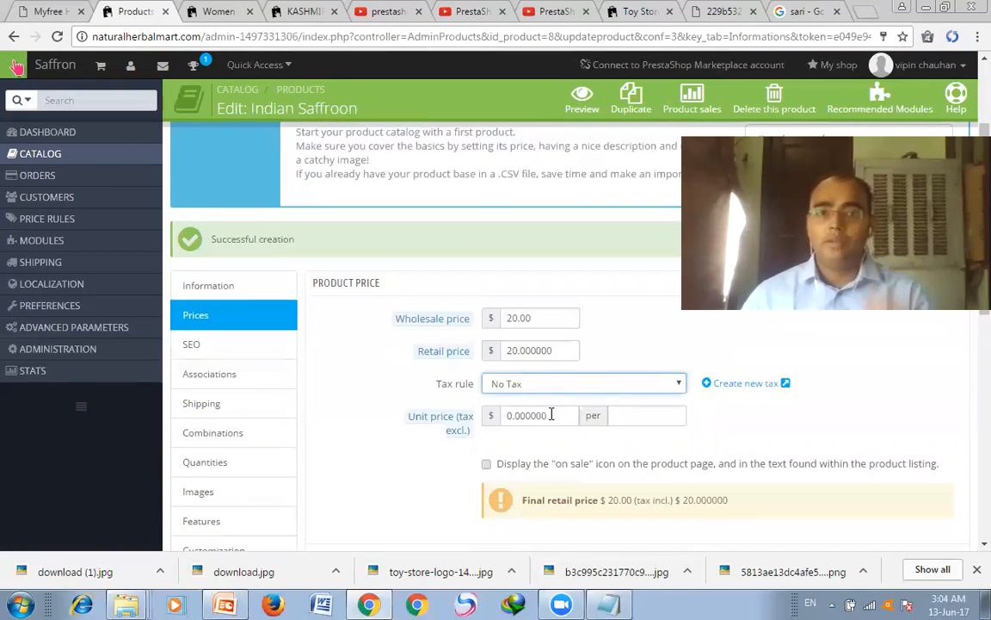
{"action": "left_click", "coordinate": [510, 416]}
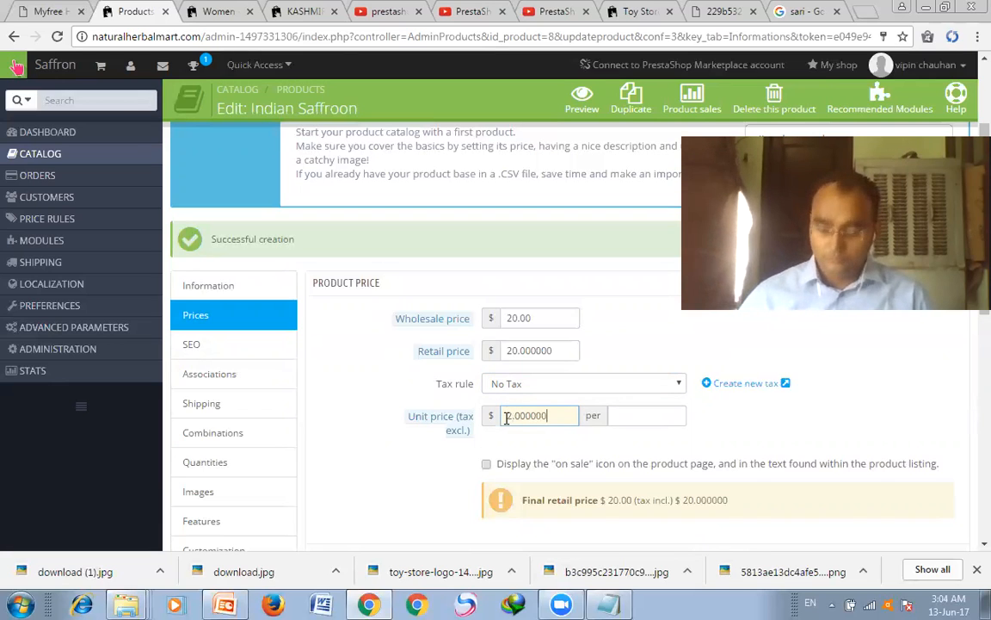
{"action": "type", "text": "2"}
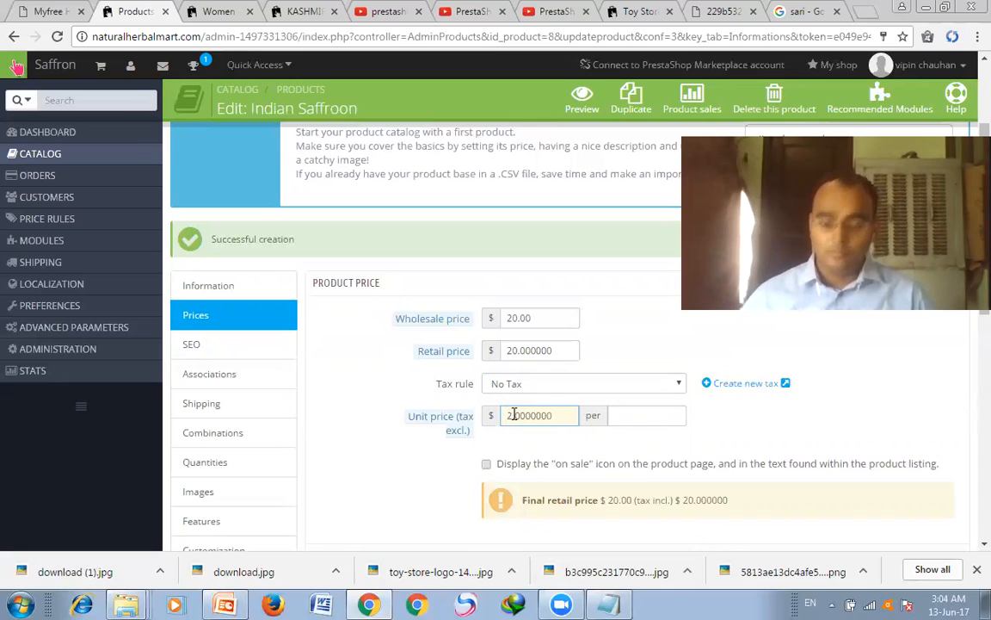
{"action": "type", "text": "0"}
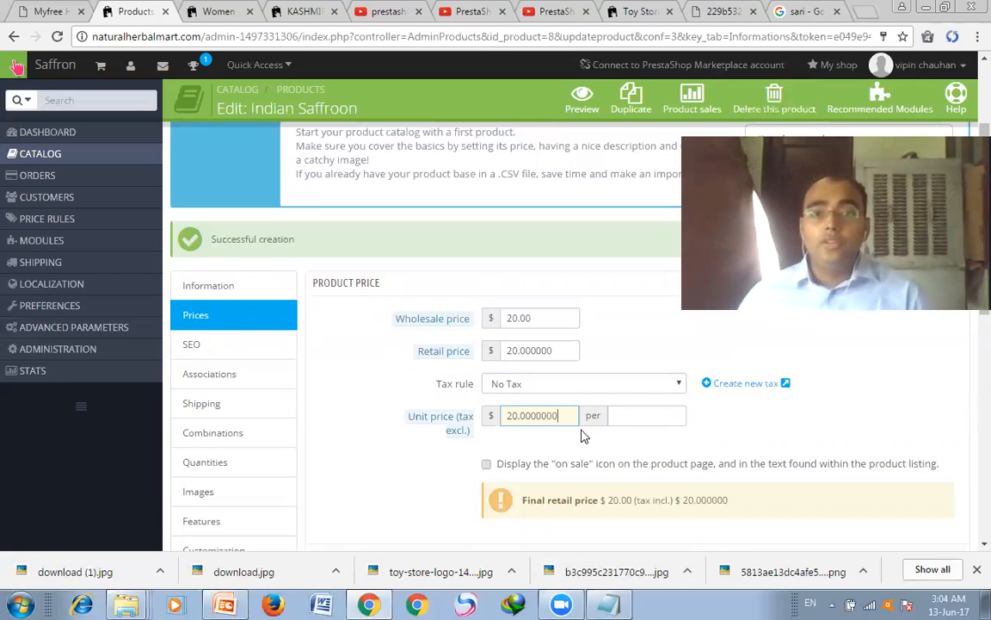
{"action": "scroll", "coordinate": [585, 433], "scroll_direction": "down", "scroll_amount": 1}
{"action": "scroll", "coordinate": [832, 487], "scroll_direction": "down", "scroll_amount": 2}
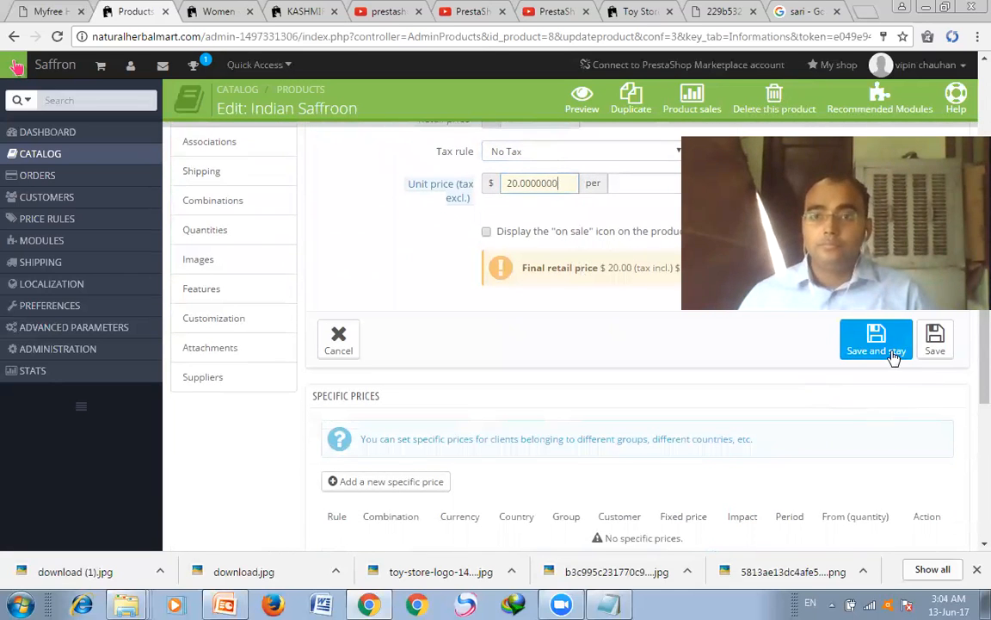
{"action": "left_click", "coordinate": [892, 352]}
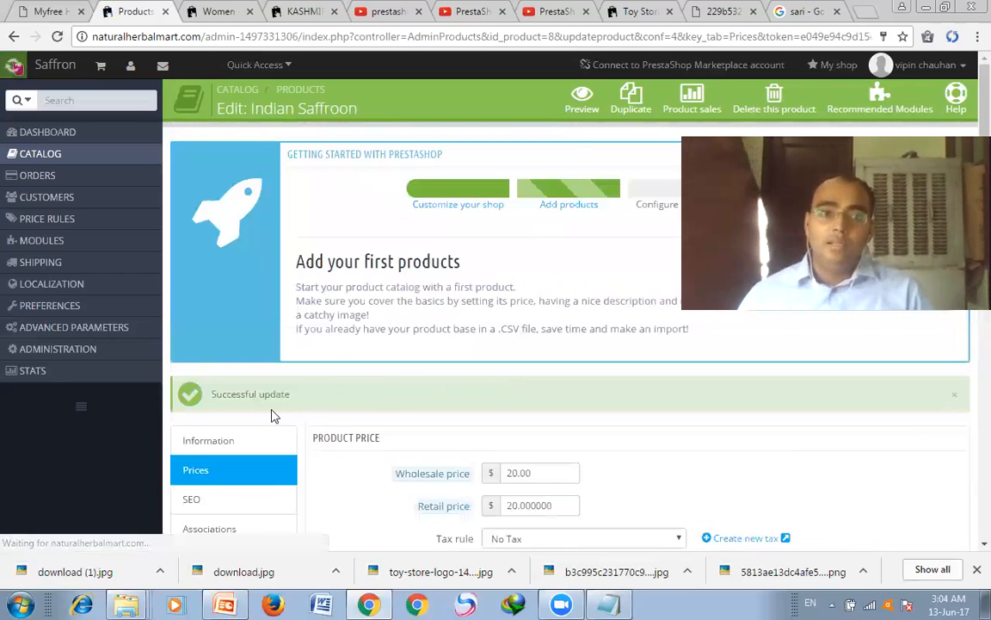
Step: Open the product's SEO settings and start editing the meta title
{"action": "scroll", "coordinate": [326, 408], "scroll_direction": "down", "scroll_amount": 2}
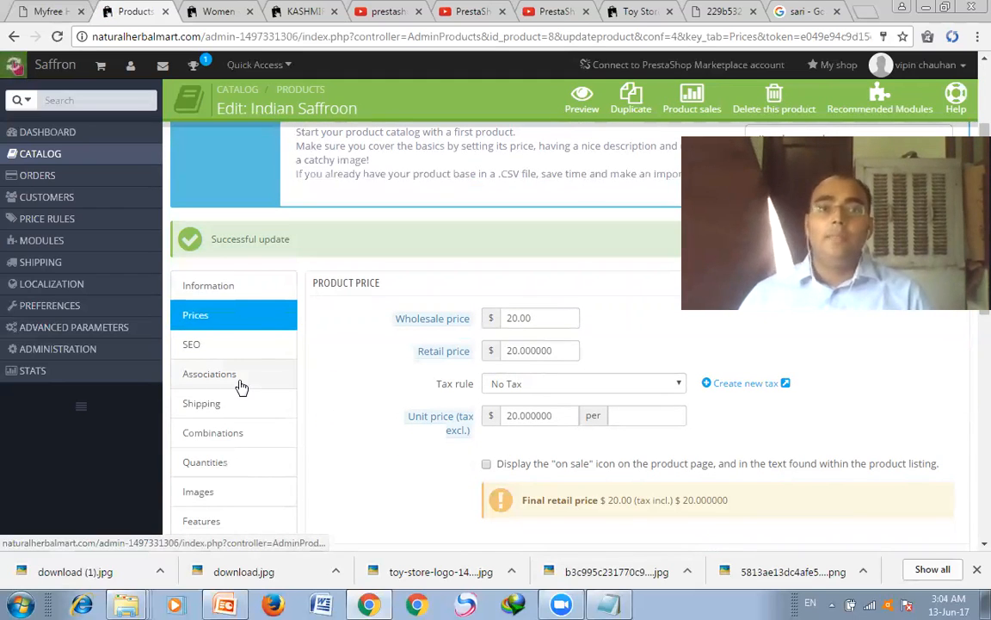
{"action": "left_click", "coordinate": [230, 350]}
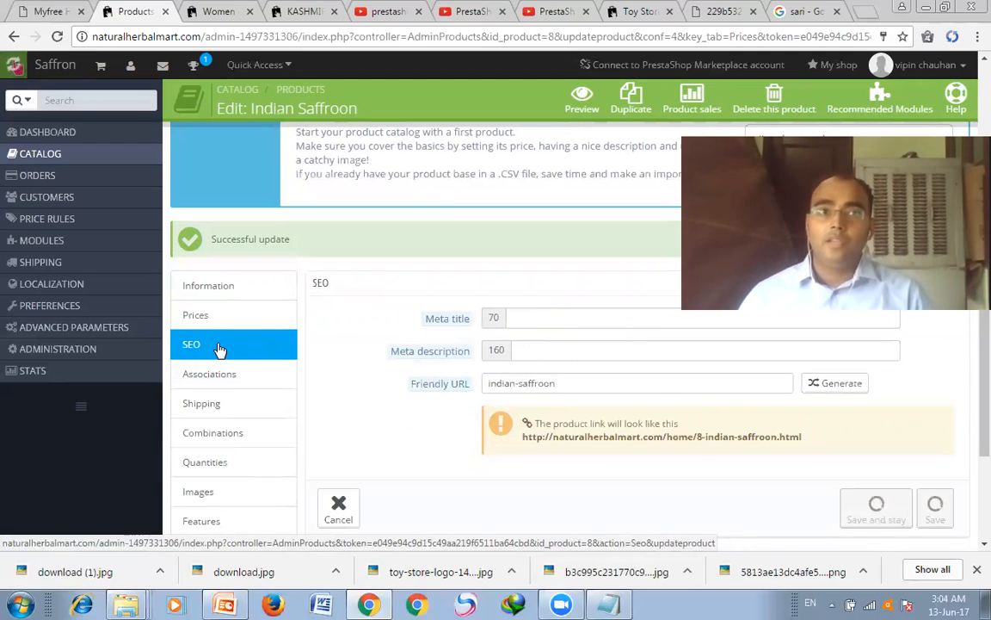
{"action": "left_click", "coordinate": [554, 321]}
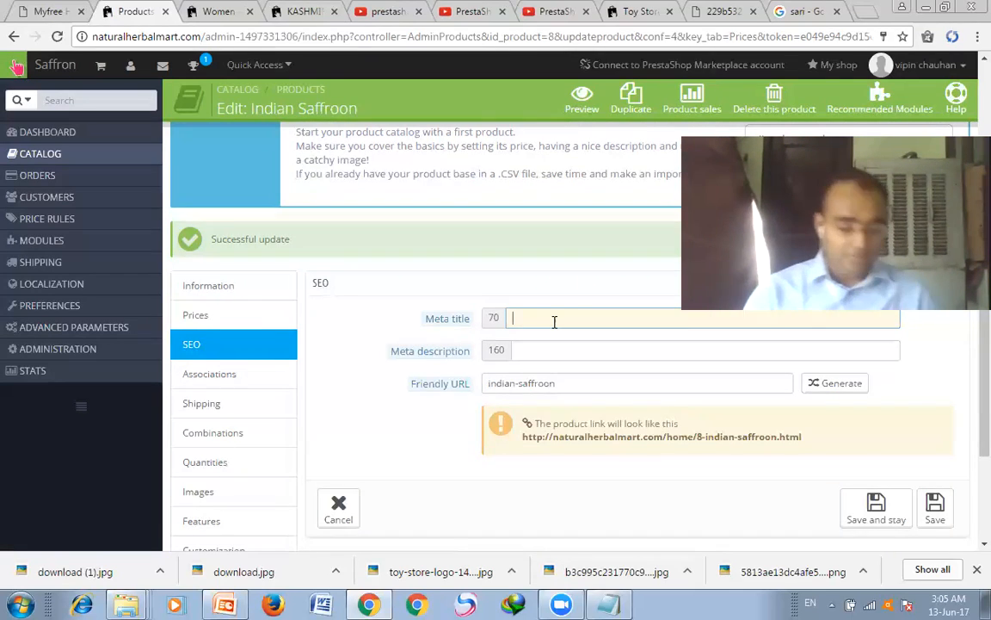
{"action": "type", "text": "affron made"}
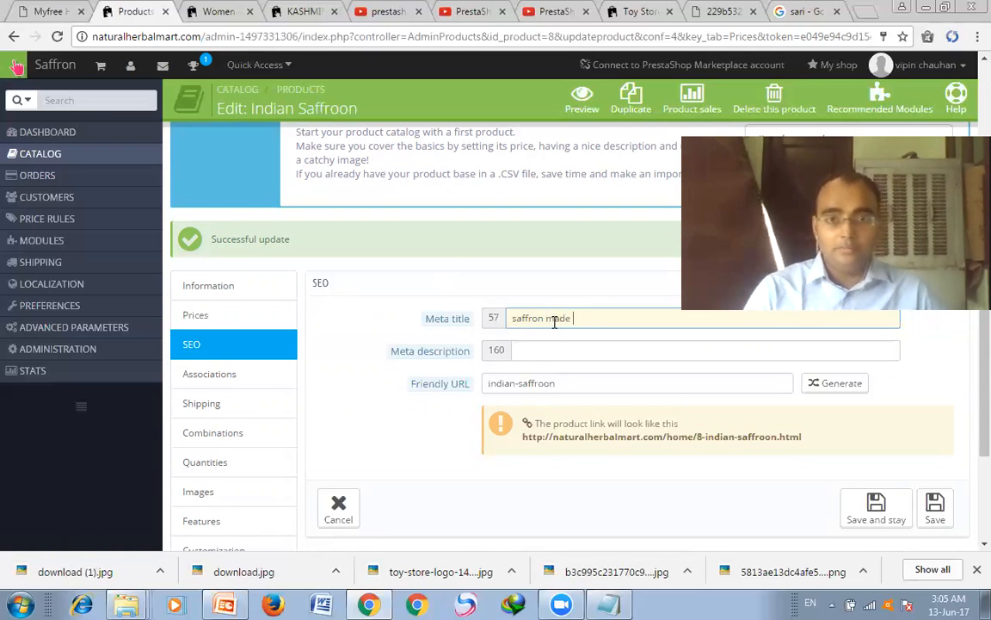
{"action": "key", "text": "ctrl+a"}
{"action": "key", "text": "BackSpace"}
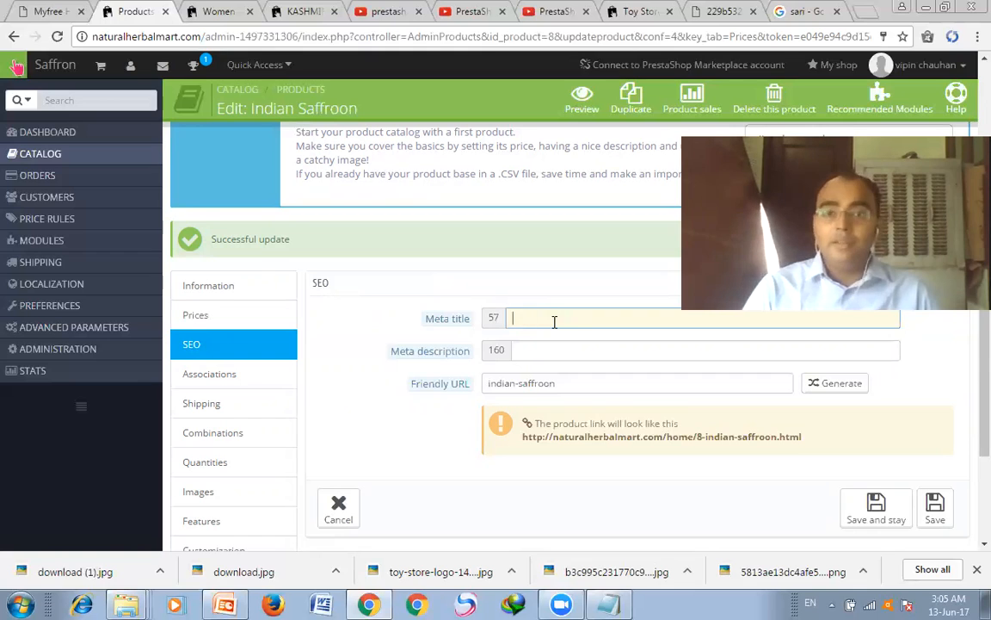
Step: Enter "made in india safrron" as the product's meta title
{"action": "type", "text": "mad"}
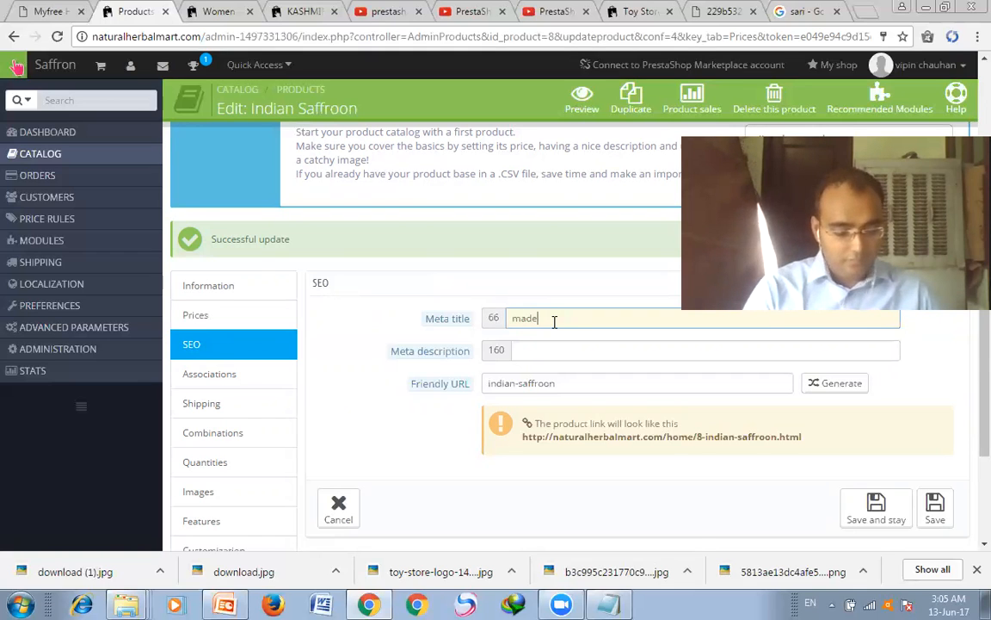
{"action": "type", "text": "e"}
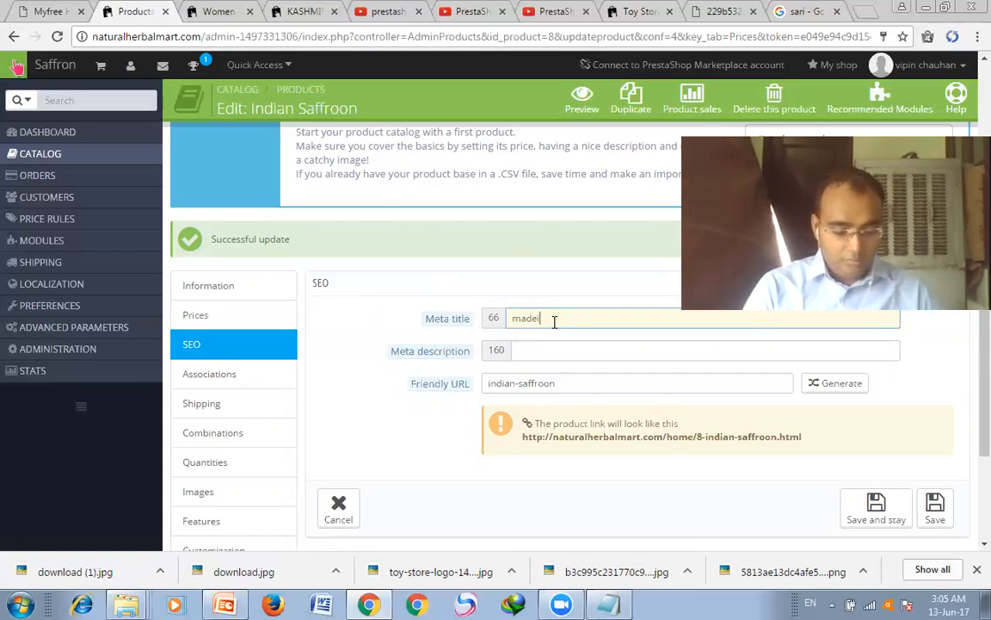
{"action": "type", "text": "in In"}
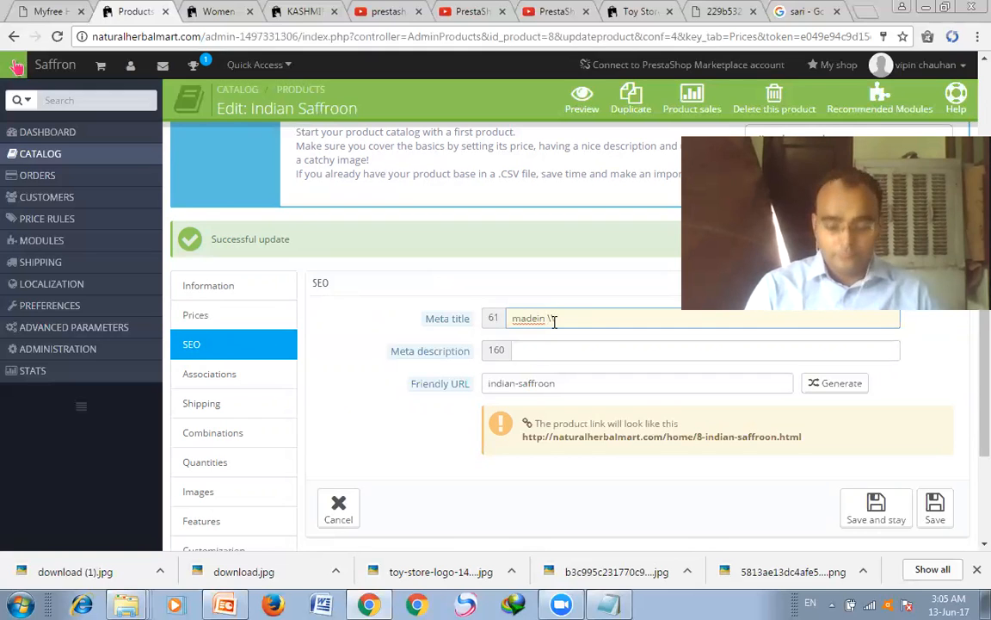
{"action": "key", "text": "BackSpace"}
{"action": "key", "text": "BackSpace"}
{"action": "key", "text": "BackSpace"}
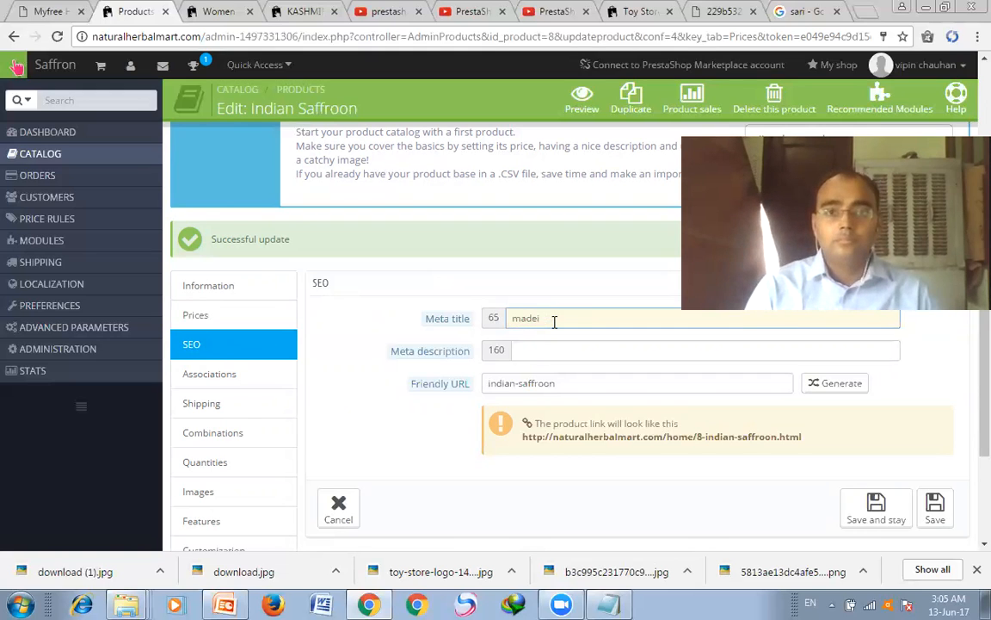
{"action": "type", "text": "India sa"}
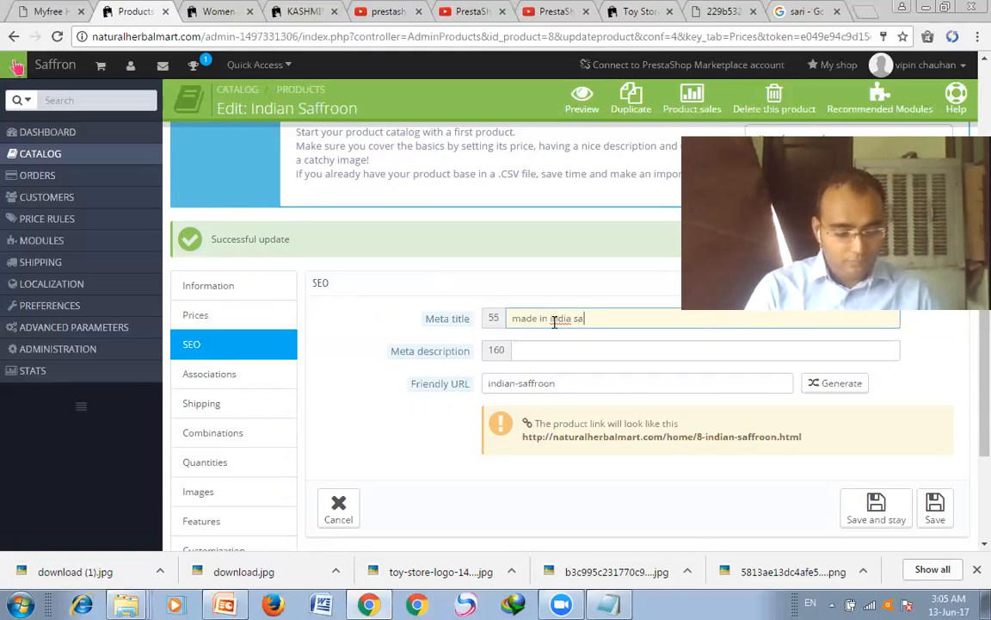
{"action": "type", "text": "ffron"}
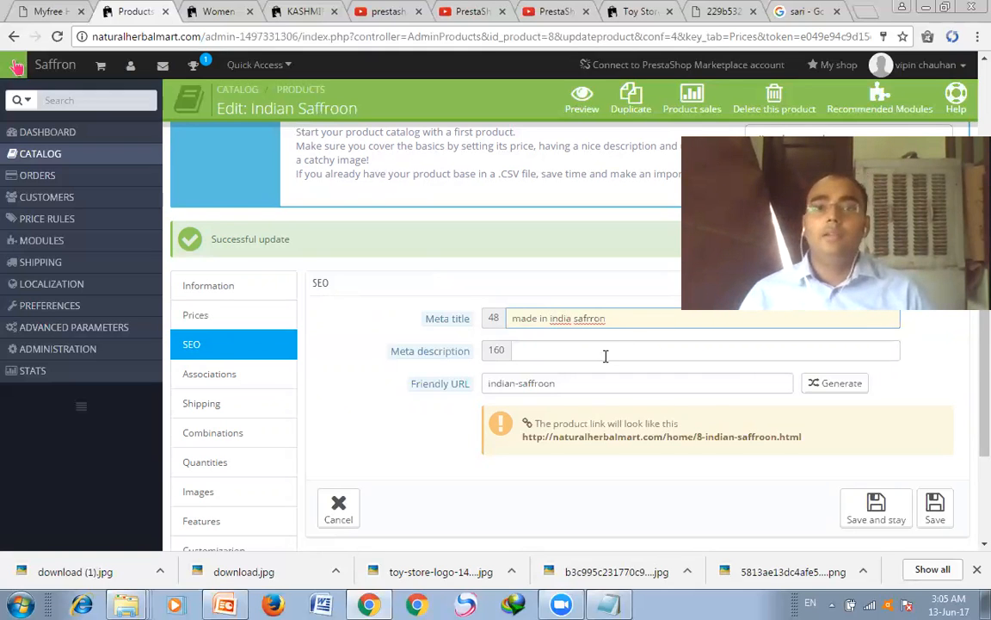
Step: Copy the meta title text into the meta description and save the SEO settings, staying on the product
{"action": "left_click_drag", "start_coordinate": [609, 318], "coordinate": [495, 317]}
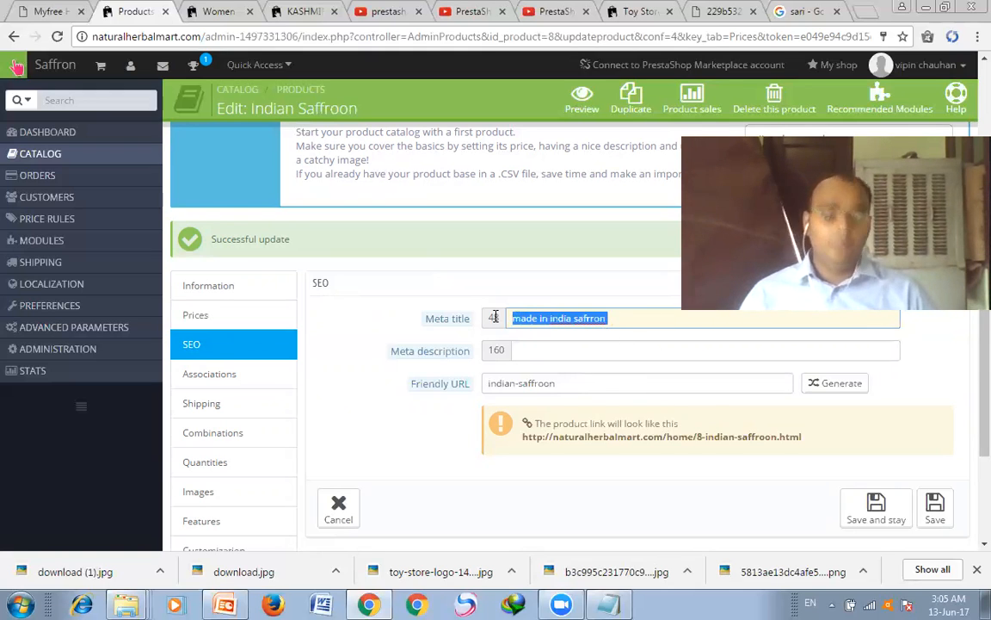
{"action": "type", "text": "made in india saffron"}
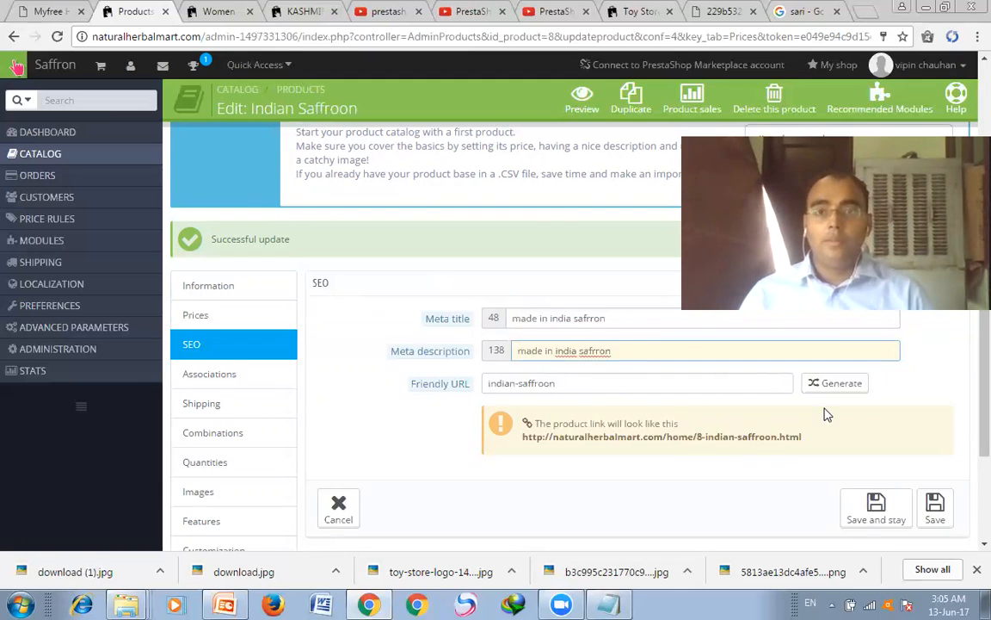
{"action": "scroll", "coordinate": [824, 415], "scroll_direction": "down", "scroll_amount": 1}
{"action": "left_click", "coordinate": [855, 429]}
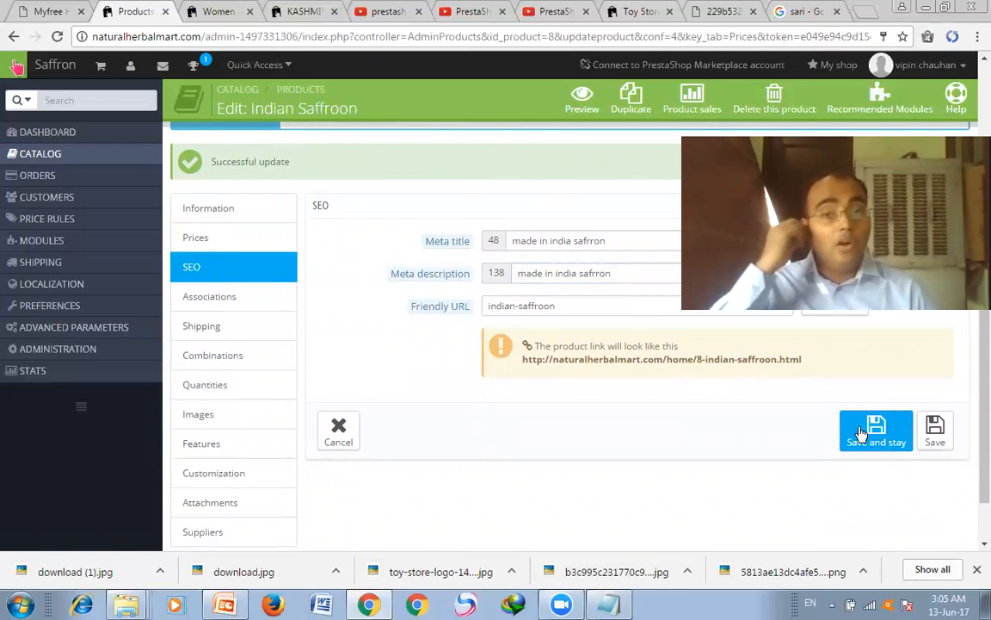
Step: Save the product's SEO settings without leaving the product and open its associations
{"action": "left_click", "coordinate": [858, 432]}
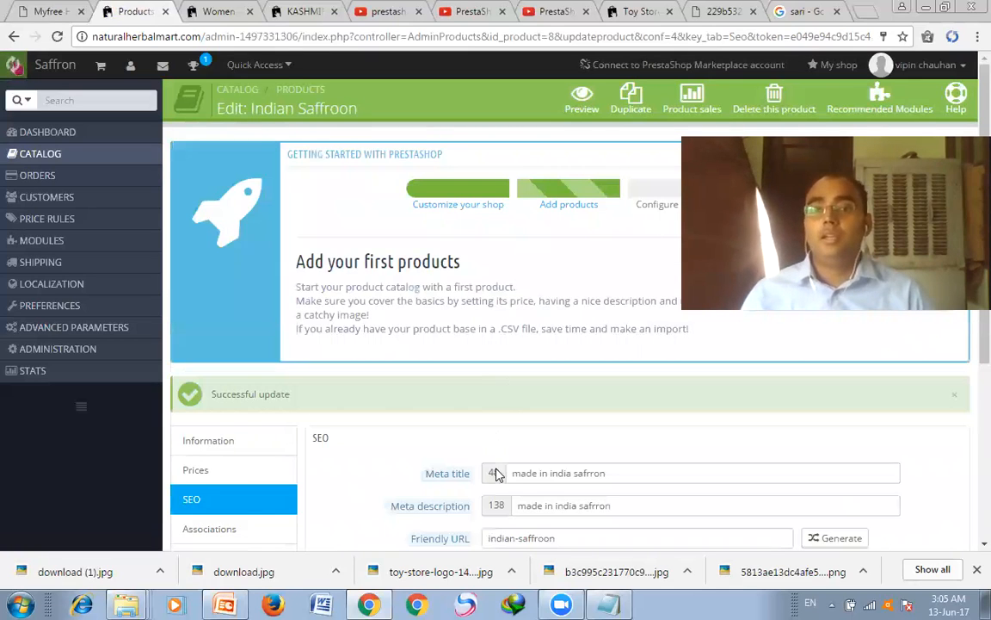
{"action": "scroll", "coordinate": [464, 469], "scroll_direction": "down", "scroll_amount": 3}
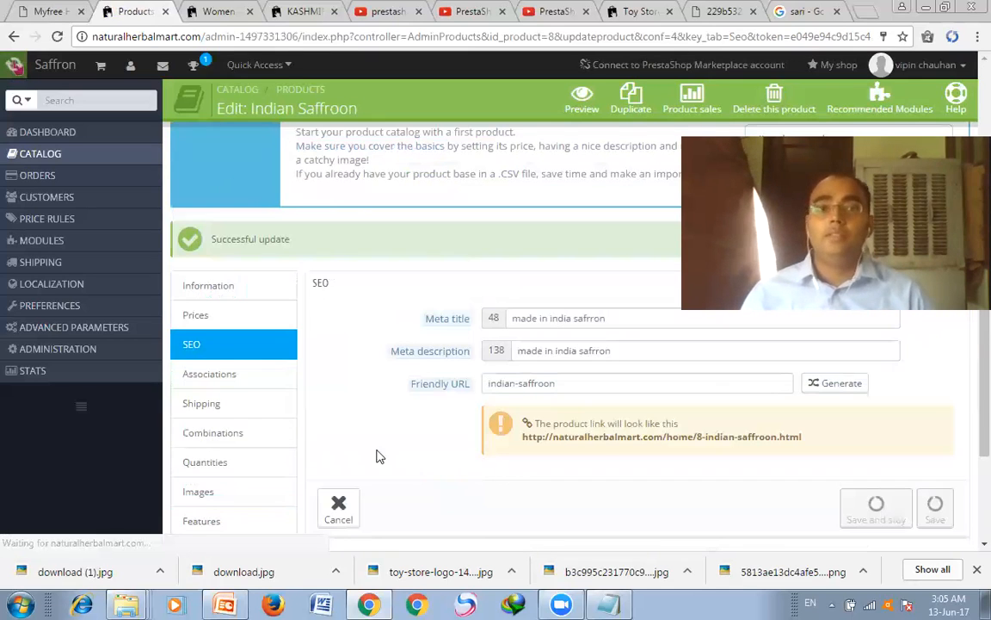
{"action": "left_click", "coordinate": [240, 384]}
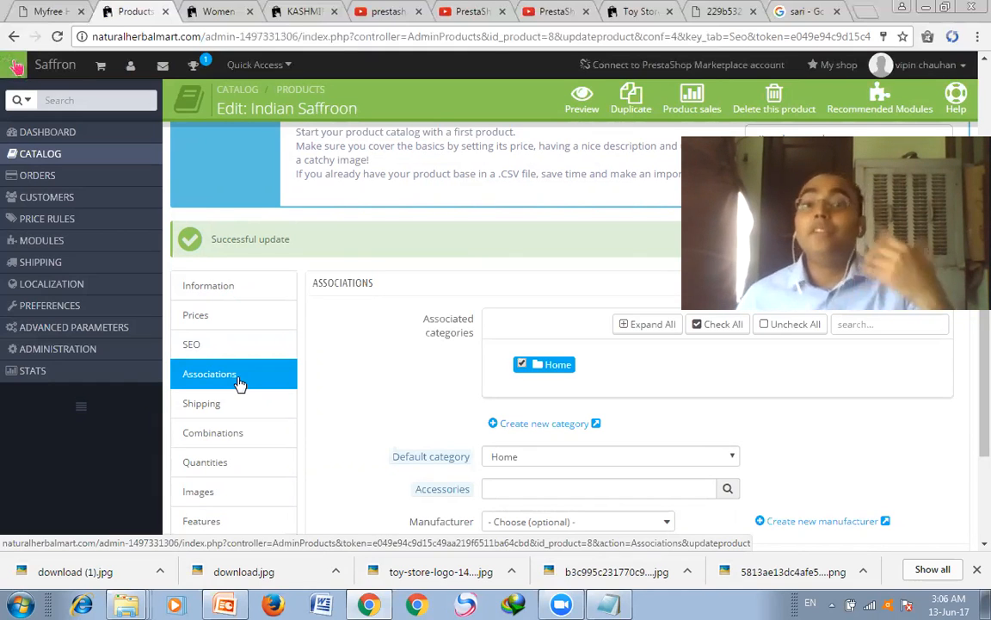
Step: Associate the product with the Saffron category under Home and make Saffron its default category
{"action": "left_click", "coordinate": [567, 368]}
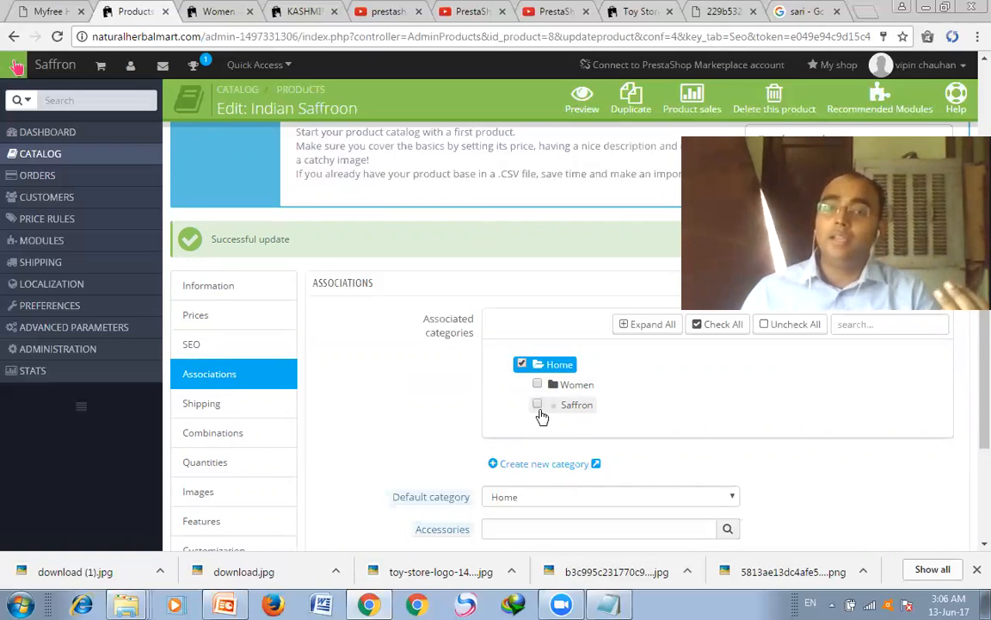
{"action": "left_click", "coordinate": [539, 407]}
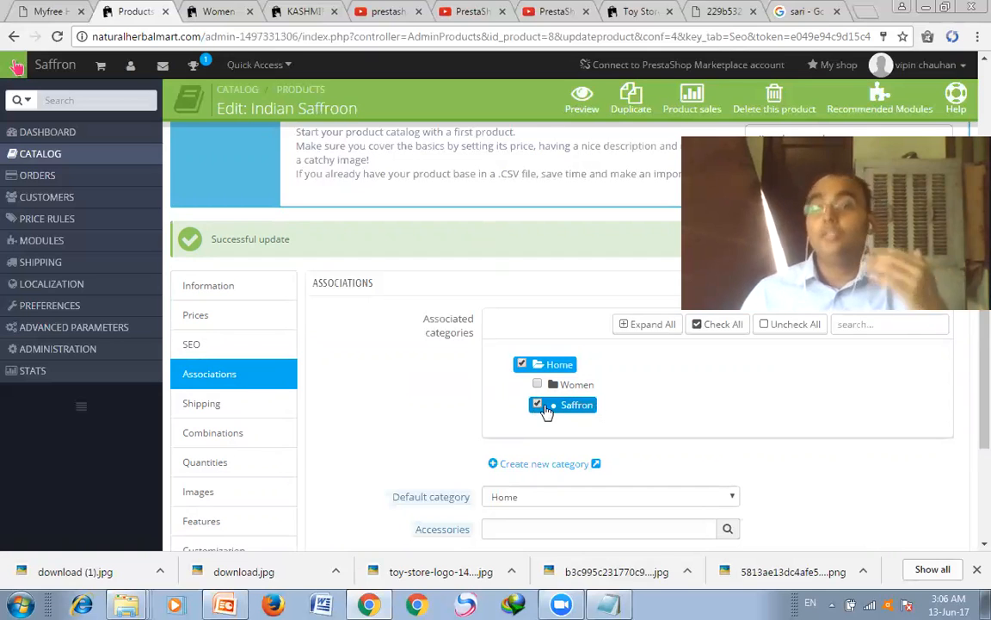
{"action": "scroll", "coordinate": [652, 420], "scroll_direction": "down", "scroll_amount": 1}
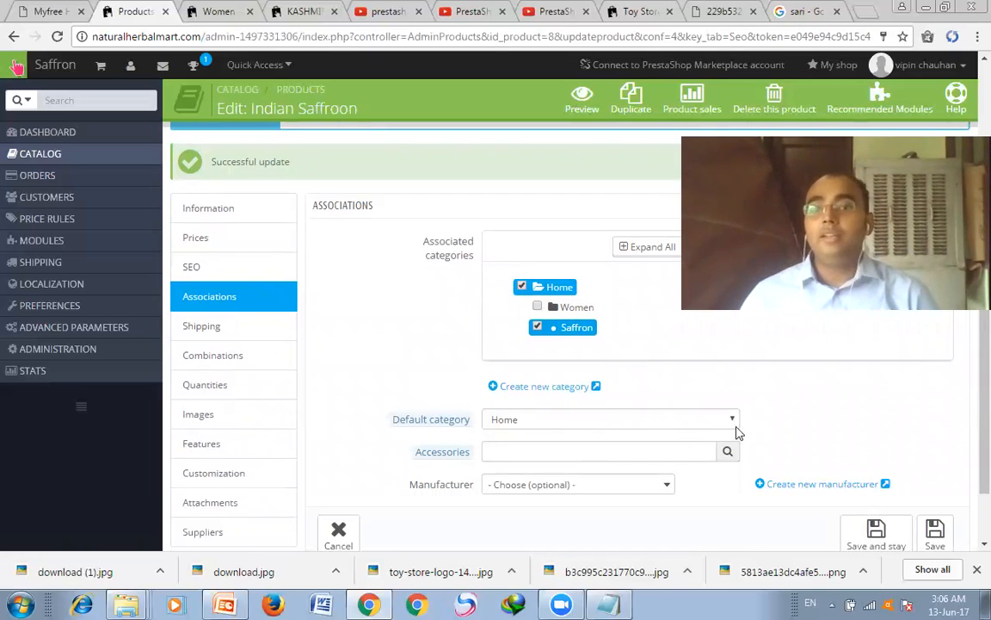
{"action": "left_click", "coordinate": [734, 422]}
{"action": "left_click", "coordinate": [734, 422]}
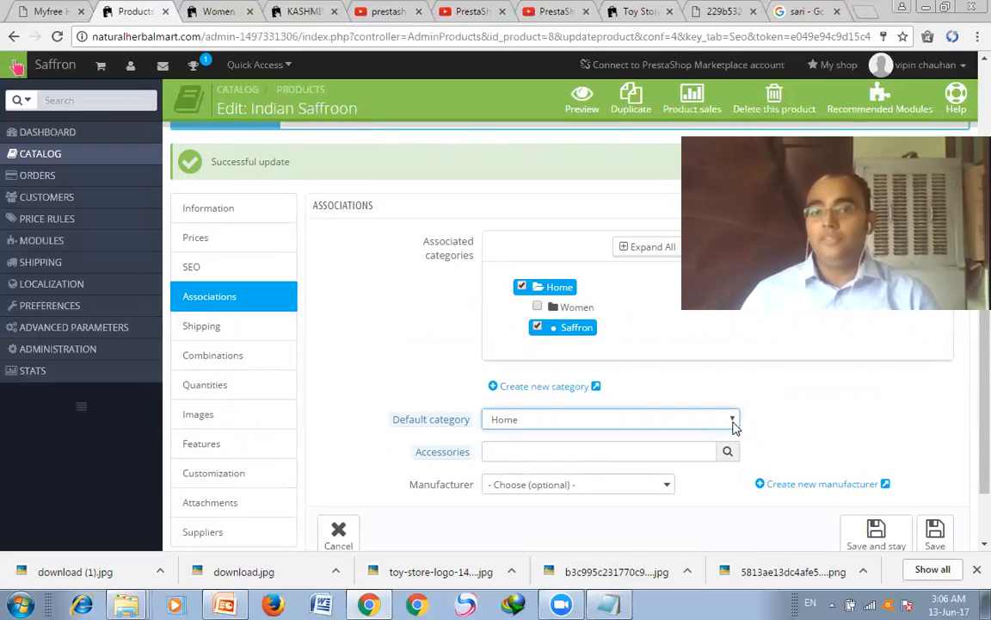
{"action": "left_click", "coordinate": [734, 422]}
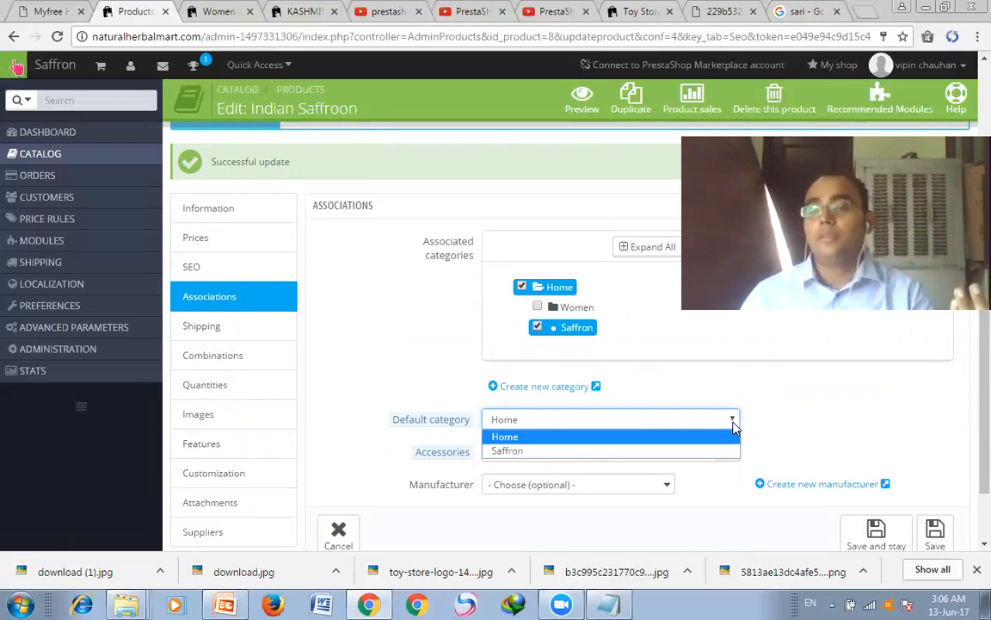
{"action": "left_click", "coordinate": [660, 440]}
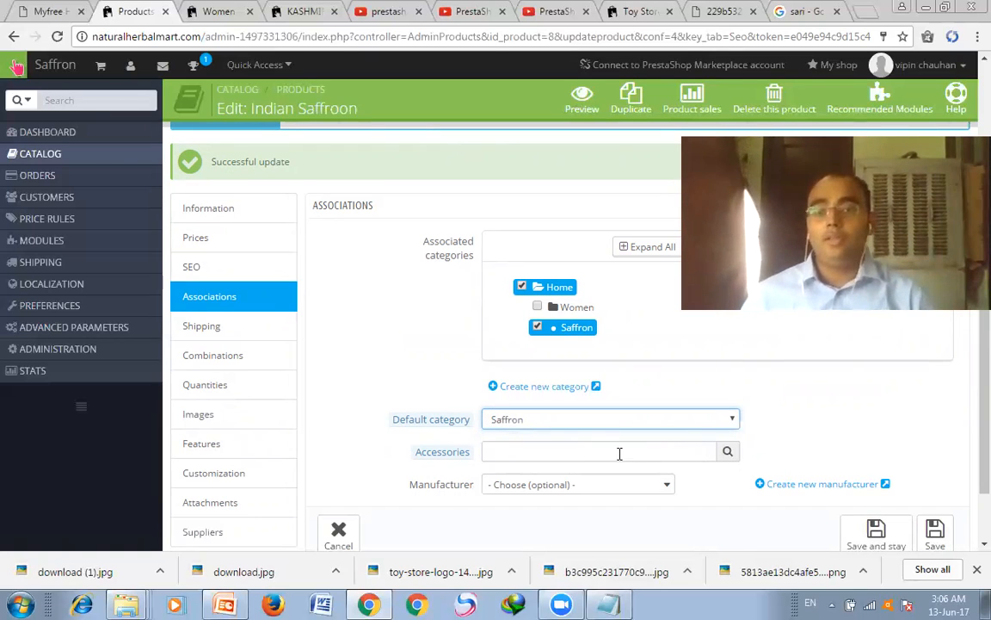
Step: Check the manufacturer options without choosing one, and save the associations while staying on the product
{"action": "scroll", "coordinate": [655, 454], "scroll_direction": "down", "scroll_amount": 1}
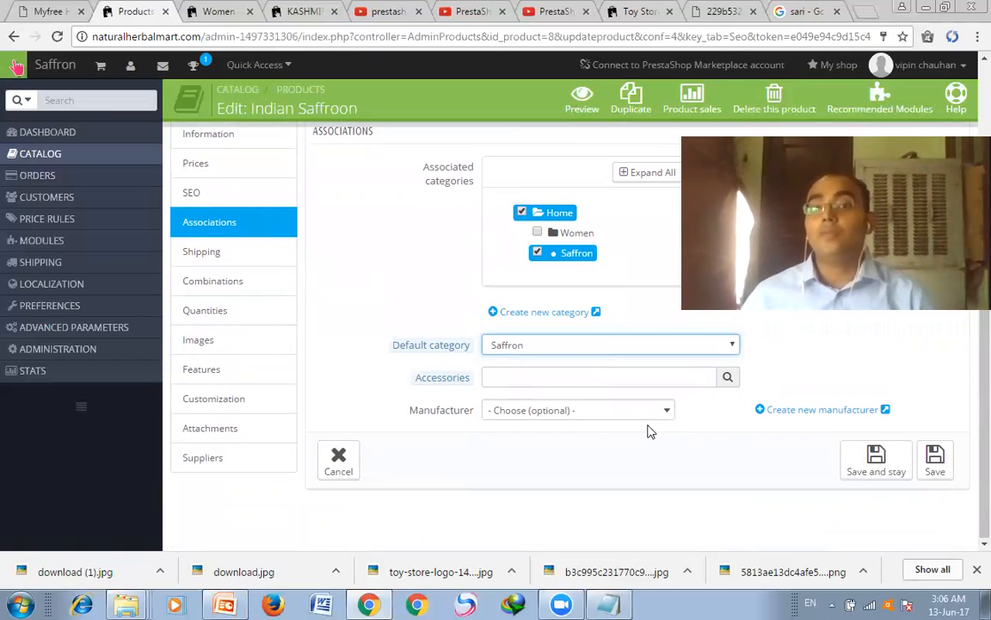
{"action": "left_click", "coordinate": [663, 414]}
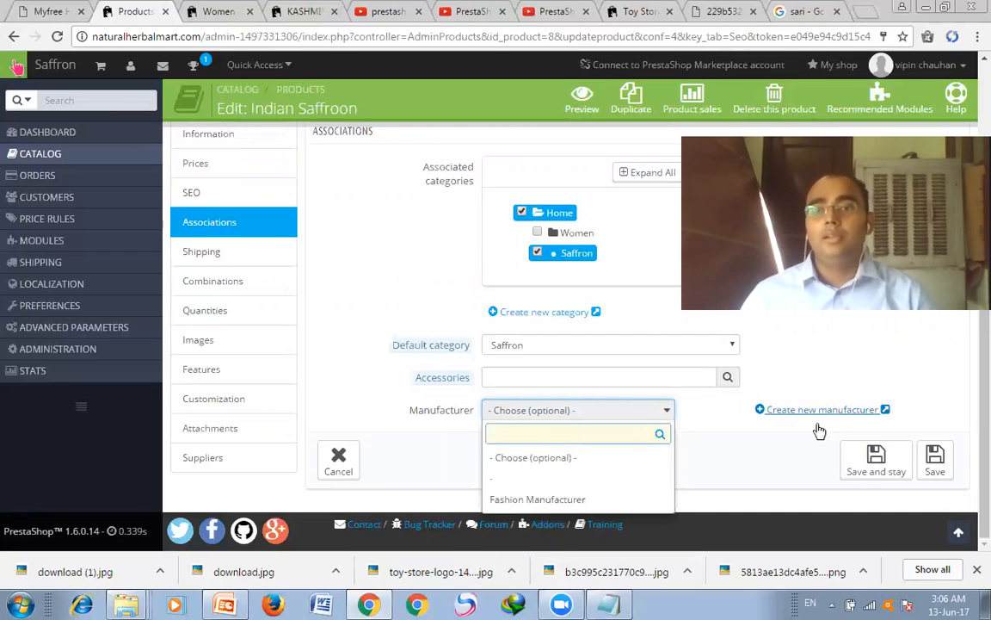
{"action": "left_click", "coordinate": [865, 469]}
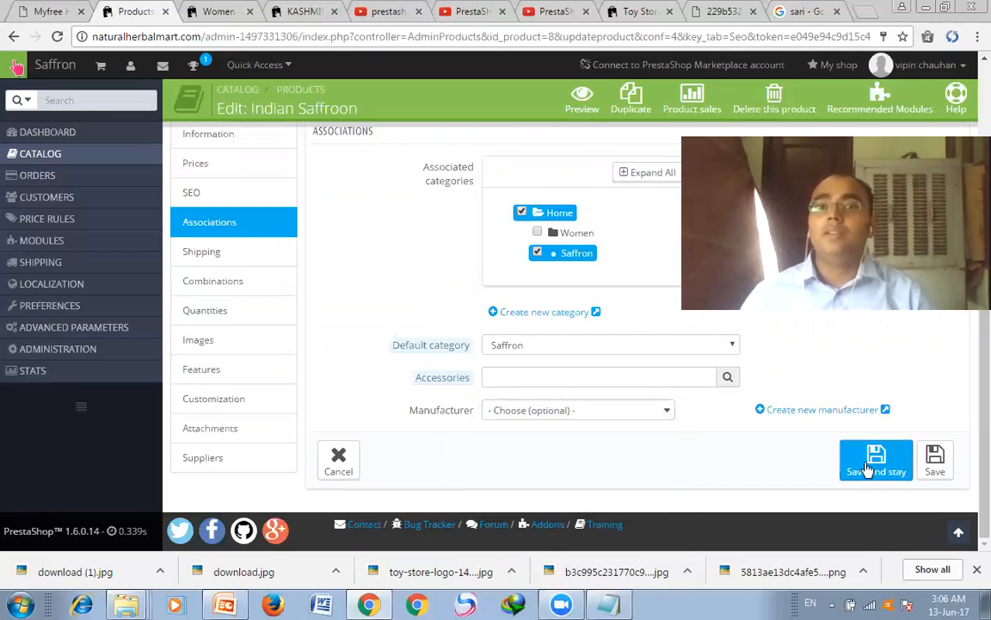
{"action": "left_click", "coordinate": [865, 469]}
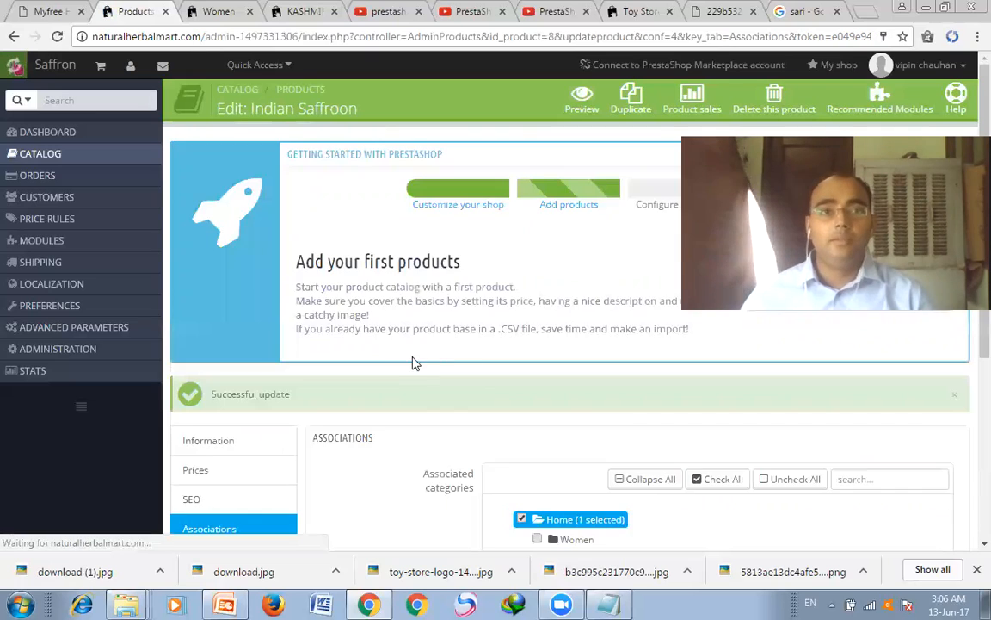
Step: Try to assign My carrier to the product in its shipping settings and save
{"action": "scroll", "coordinate": [370, 366], "scroll_direction": "down", "scroll_amount": 4}
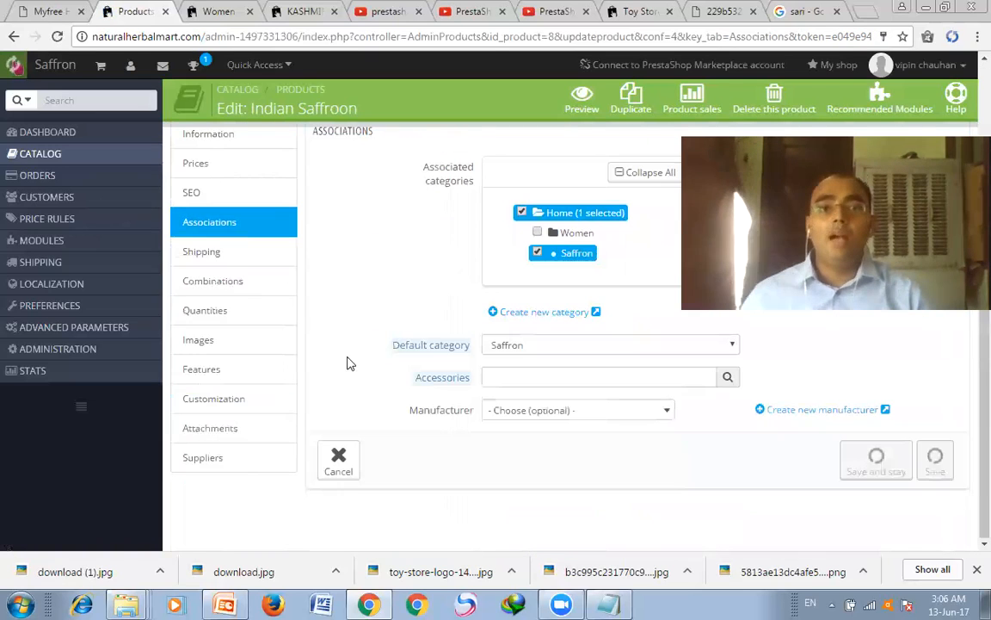
{"action": "left_click", "coordinate": [199, 254]}
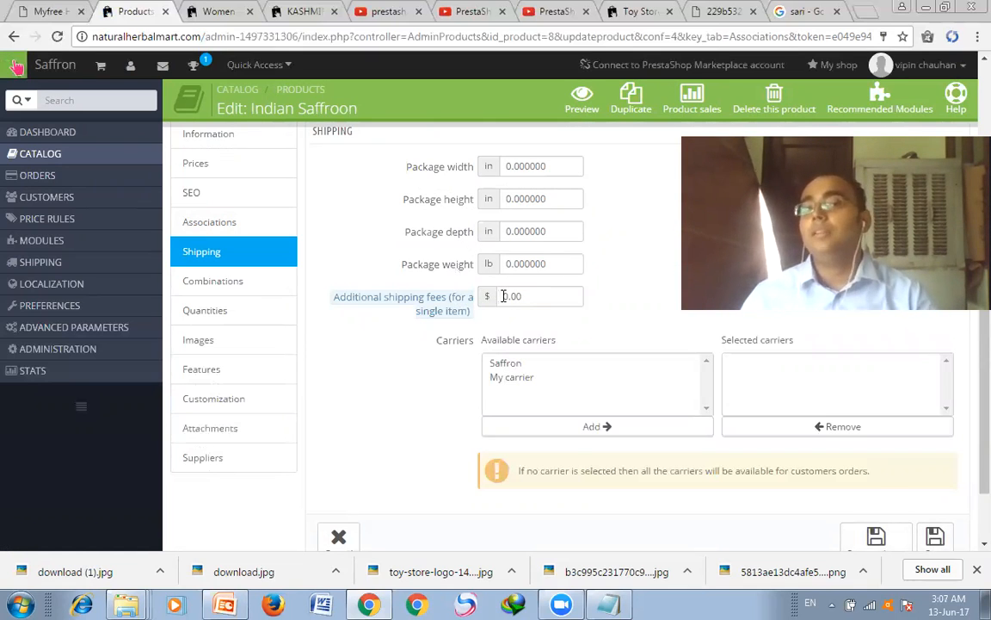
{"action": "left_click", "coordinate": [508, 378]}
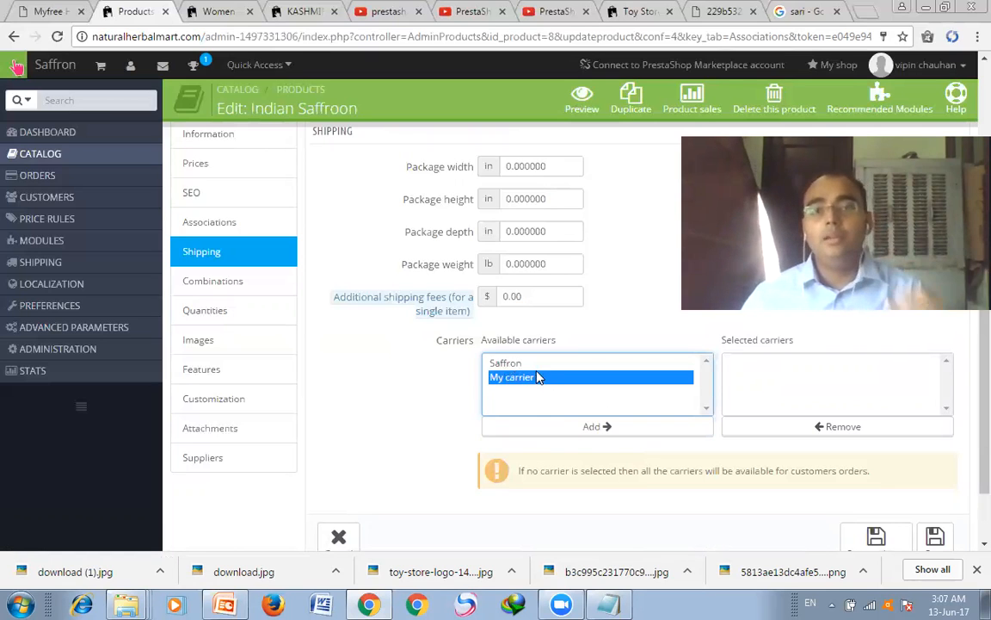
{"action": "left_click", "coordinate": [593, 430]}
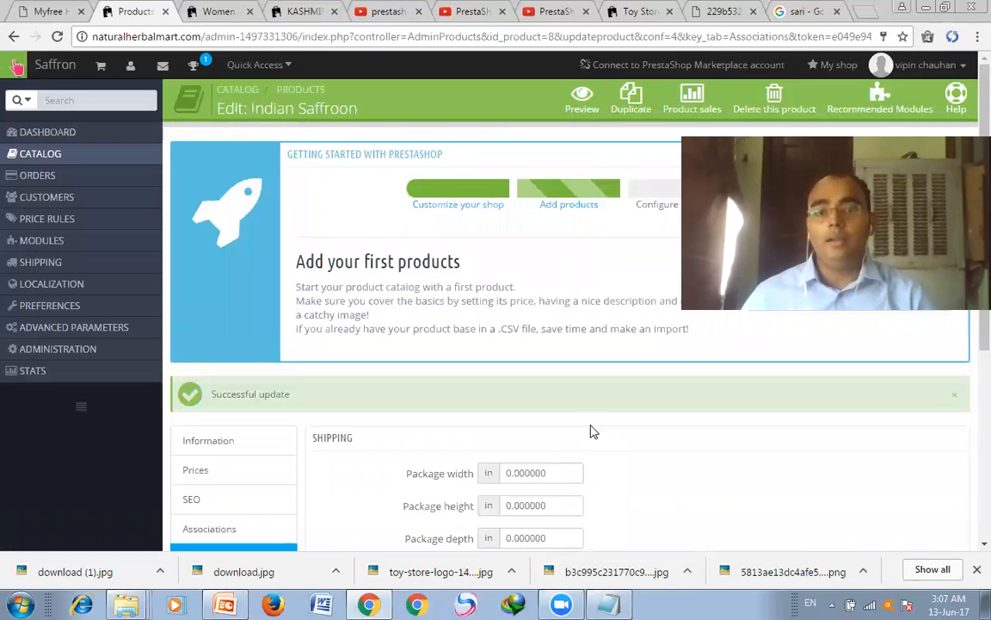
{"action": "scroll", "coordinate": [590, 430], "scroll_direction": "down", "scroll_amount": 2}
{"action": "scroll", "coordinate": [585, 429], "scroll_direction": "down", "scroll_amount": 2}
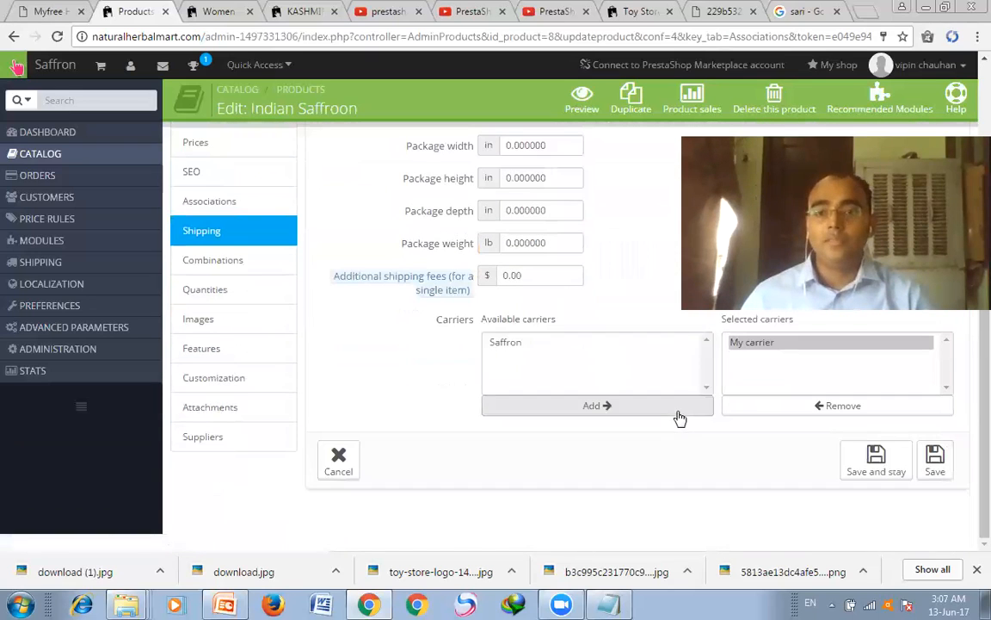
{"action": "left_click", "coordinate": [833, 446]}
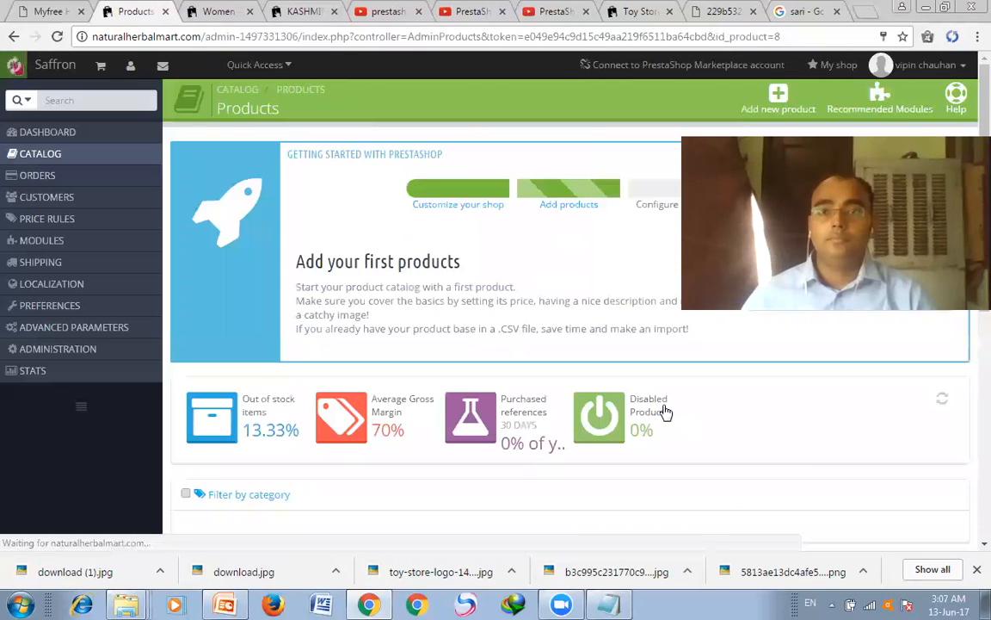
Step: Find the Indian Saffroon product in the product list and reopen it for editing
{"action": "scroll", "coordinate": [564, 394], "scroll_direction": "down", "scroll_amount": 4}
{"action": "scroll", "coordinate": [543, 396], "scroll_direction": "down", "scroll_amount": 2}
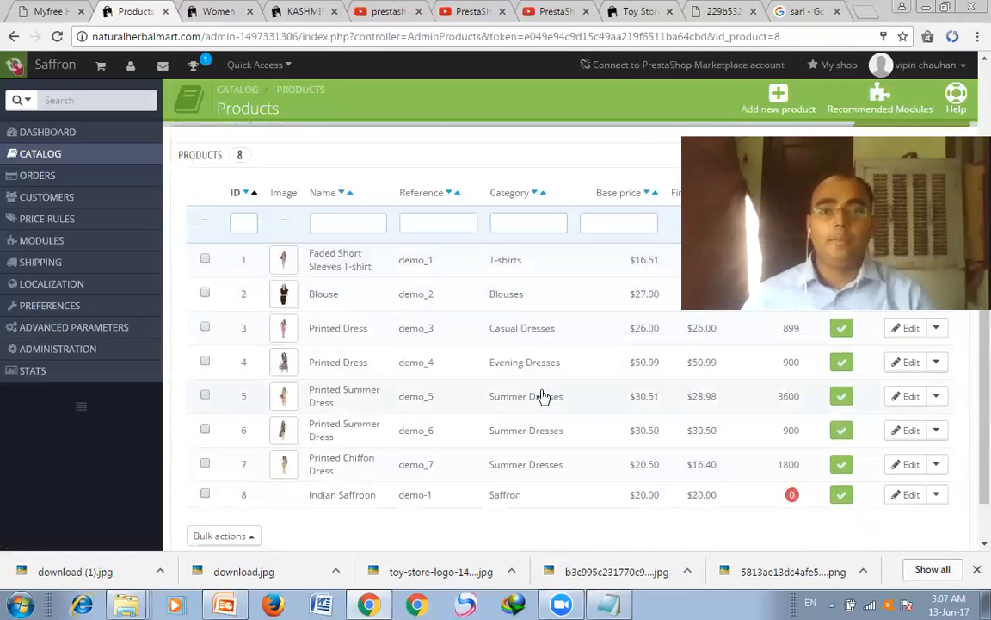
{"action": "scroll", "coordinate": [543, 396], "scroll_direction": "up", "scroll_amount": 4}
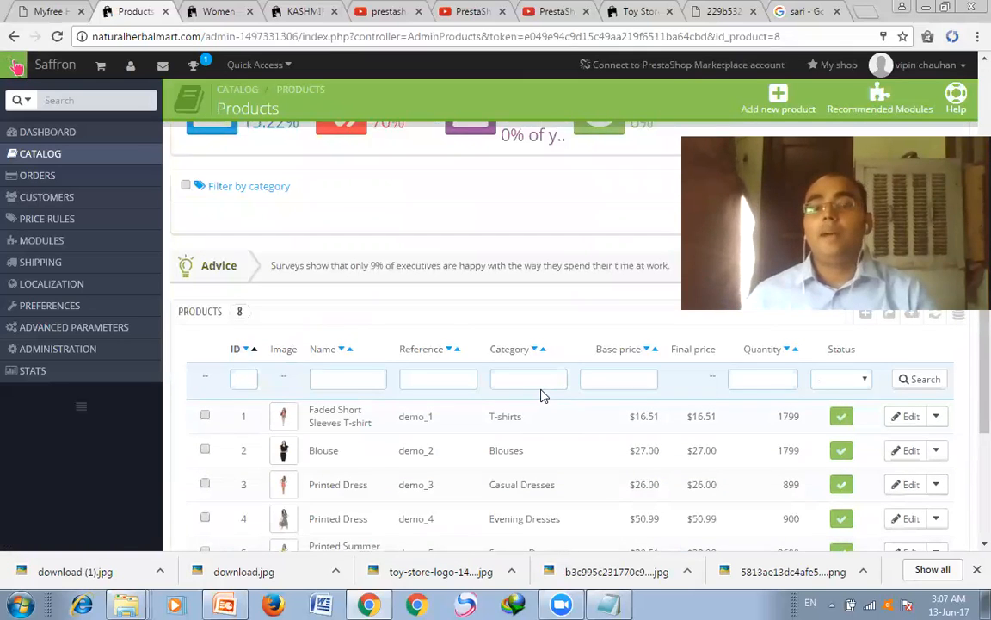
{"action": "scroll", "coordinate": [543, 396], "scroll_direction": "up", "scroll_amount": 1}
{"action": "scroll", "coordinate": [543, 396], "scroll_direction": "down", "scroll_amount": 3}
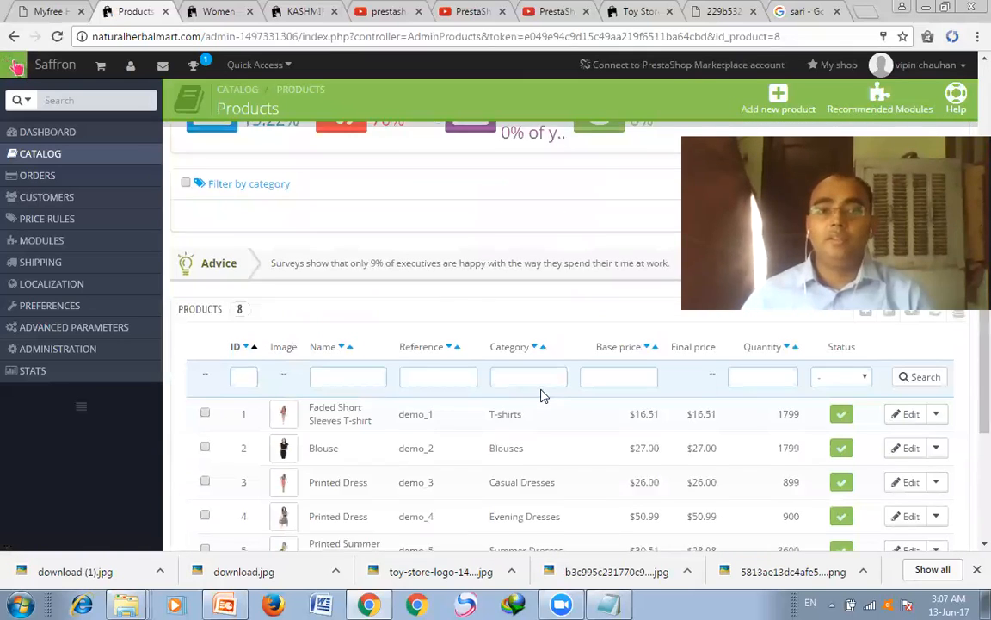
{"action": "scroll", "coordinate": [543, 396], "scroll_direction": "down", "scroll_amount": 1}
{"action": "scroll", "coordinate": [543, 395], "scroll_direction": "down", "scroll_amount": 2}
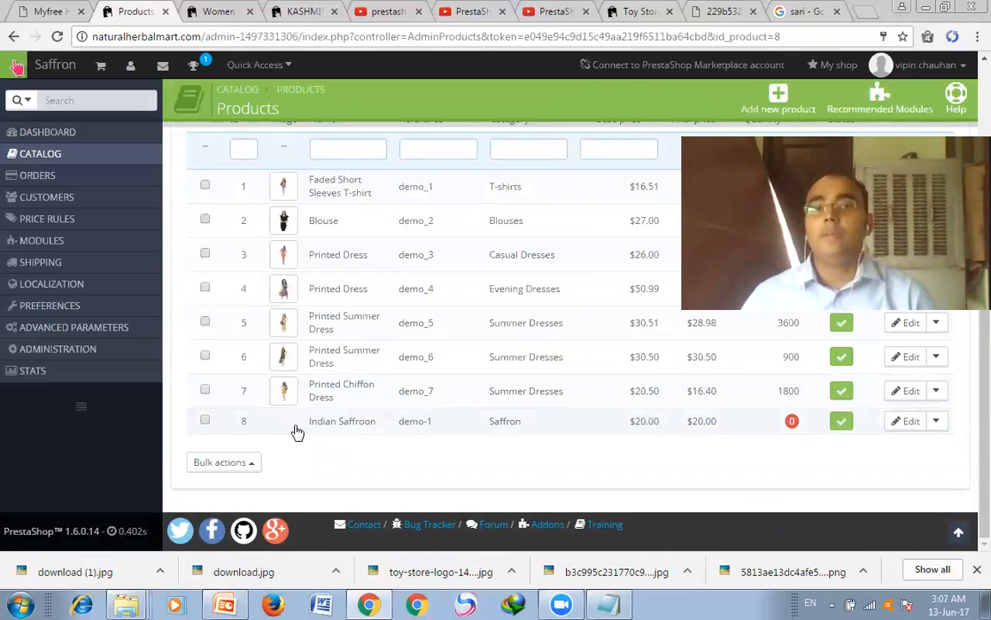
{"action": "left_click", "coordinate": [935, 421]}
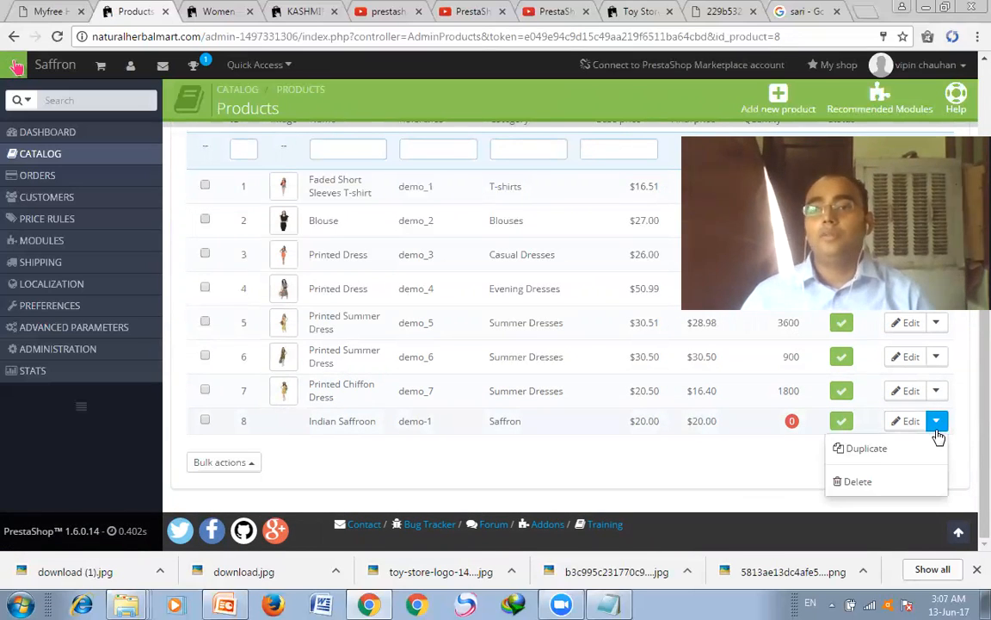
{"action": "left_click", "coordinate": [907, 421]}
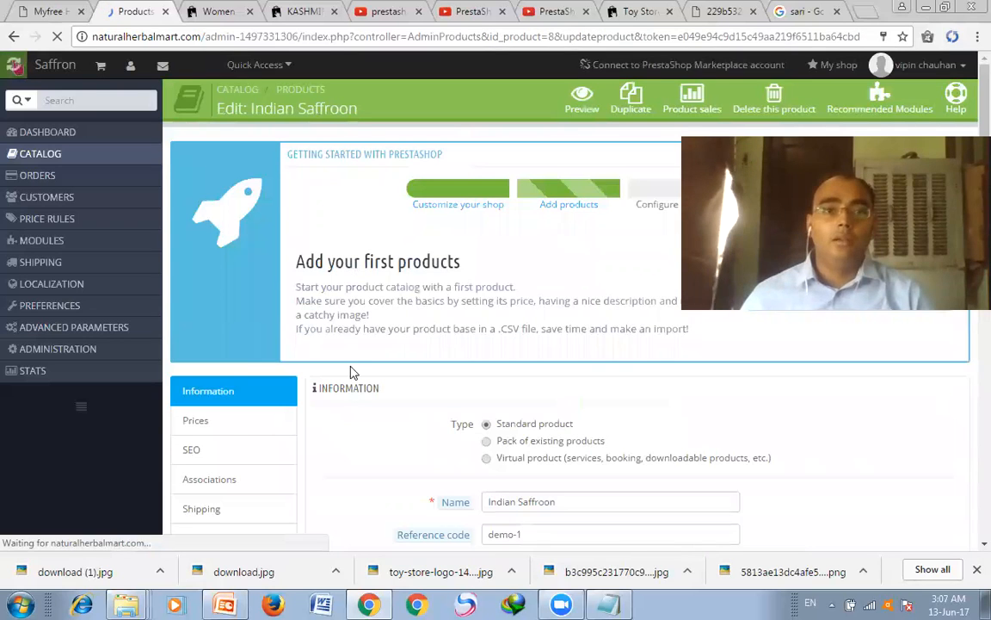
{"action": "scroll", "coordinate": [332, 432], "scroll_direction": "down", "scroll_amount": 1}
{"action": "scroll", "coordinate": [254, 426], "scroll_direction": "down", "scroll_amount": 2}
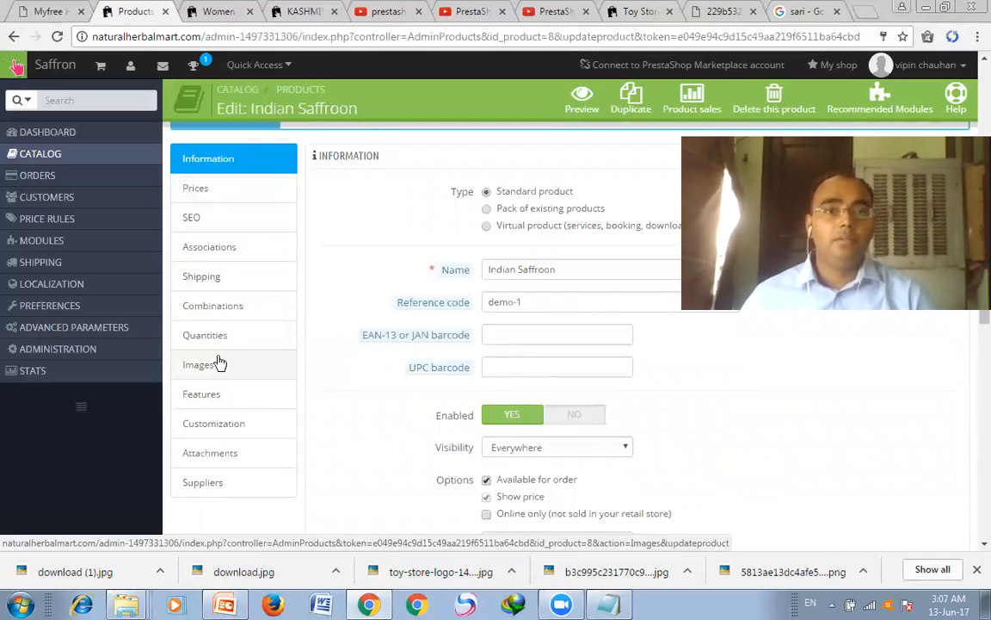
Step: Try again to add My carrier to the product's selected carriers and save the shipping settings, staying on the product
{"action": "left_click", "coordinate": [227, 289]}
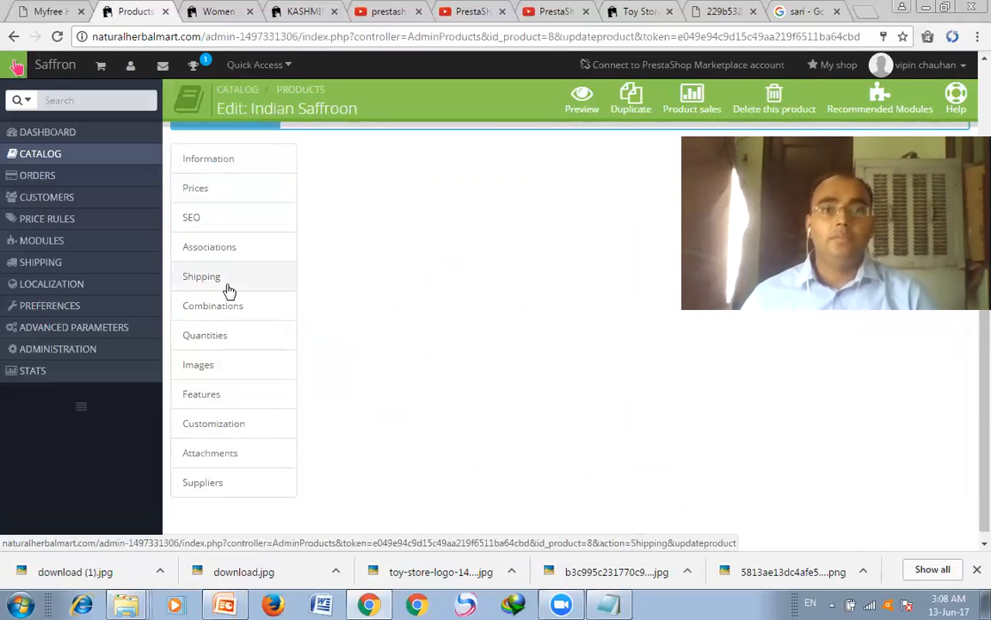
{"action": "left_click", "coordinate": [510, 402]}
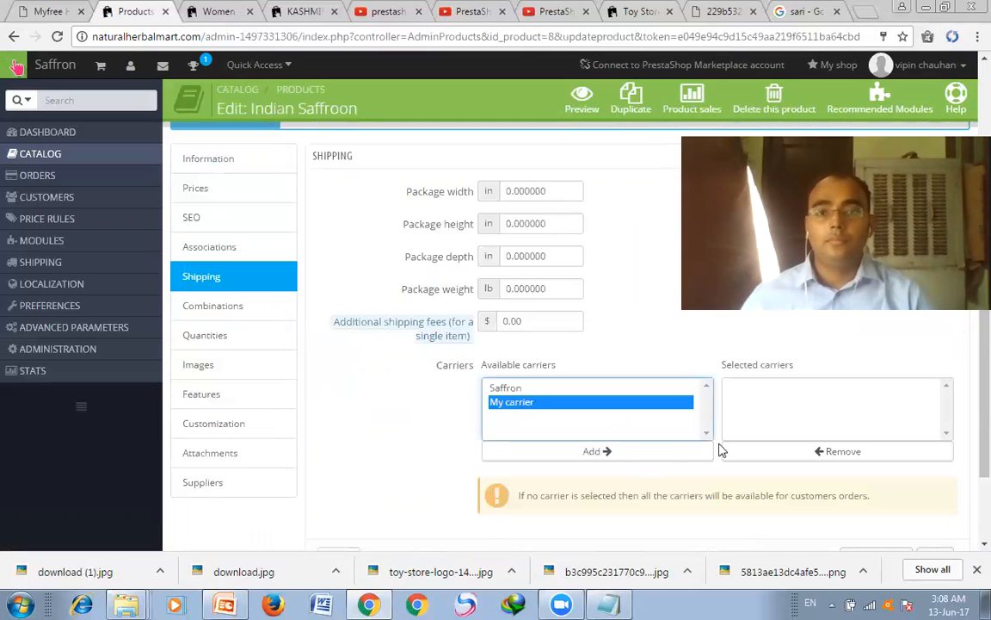
{"action": "left_click", "coordinate": [651, 457]}
{"action": "scroll", "coordinate": [660, 458], "scroll_direction": "down", "scroll_amount": 3}
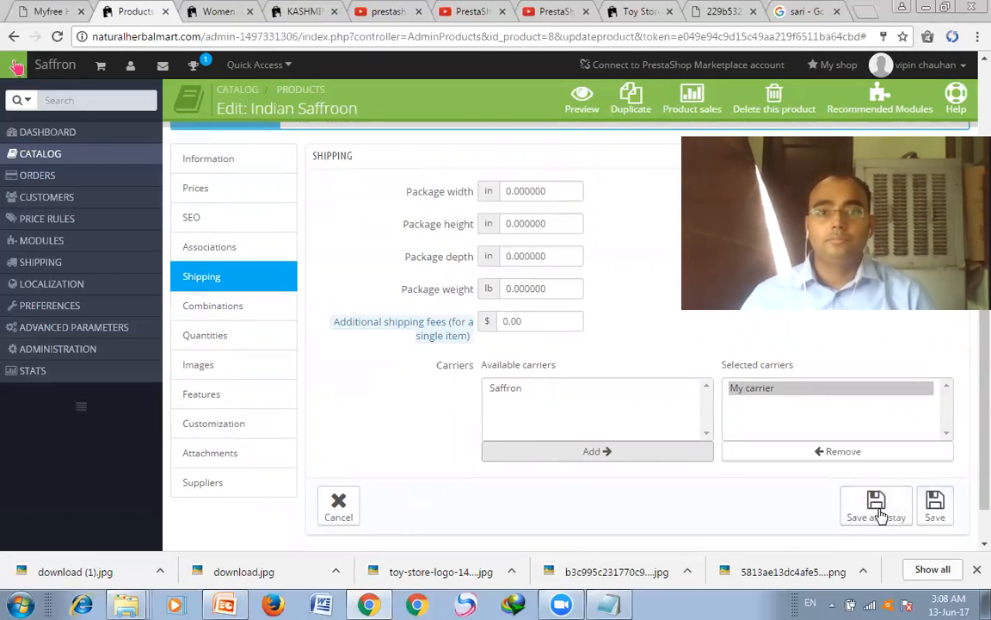
{"action": "left_click", "coordinate": [878, 512]}
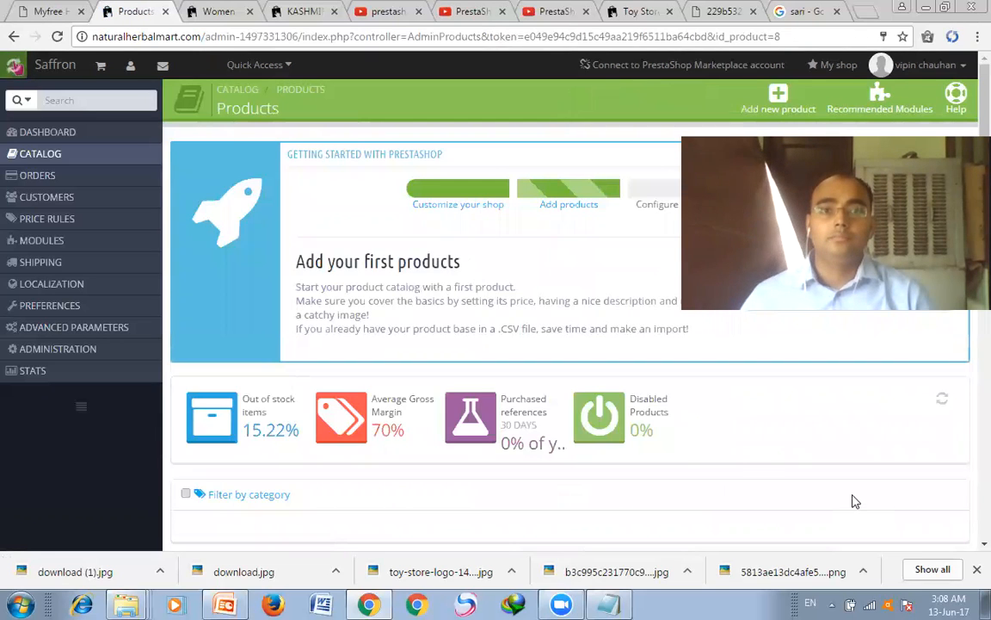
Step: Return to the Indian Saffroon entry in the product list and open it for editing
{"action": "scroll", "coordinate": [737, 458], "scroll_direction": "down", "scroll_amount": 3}
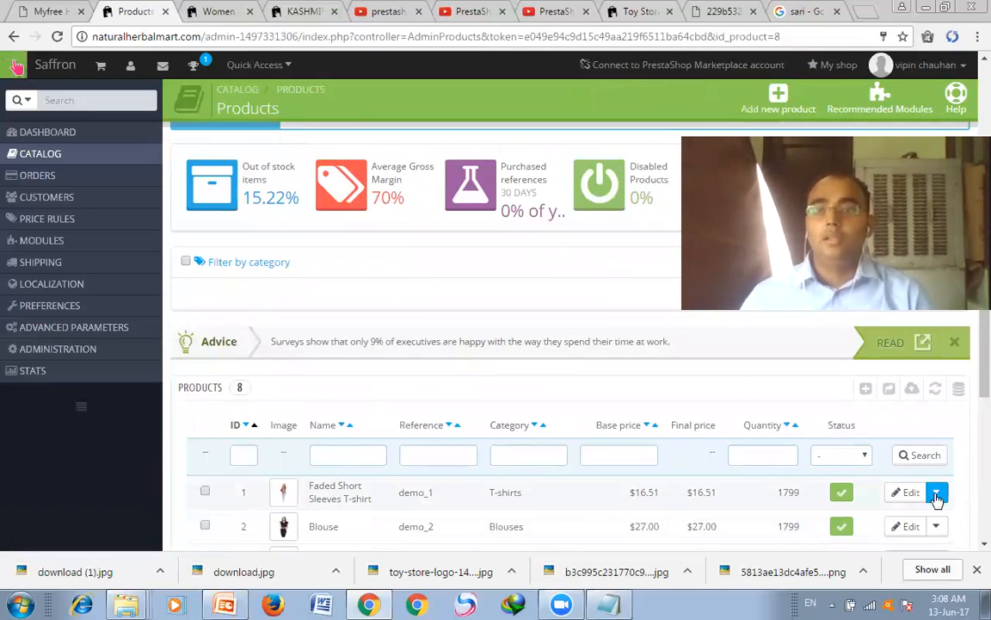
{"action": "scroll", "coordinate": [907, 503], "scroll_direction": "down", "scroll_amount": 2}
{"action": "scroll", "coordinate": [905, 478], "scroll_direction": "down", "scroll_amount": 2}
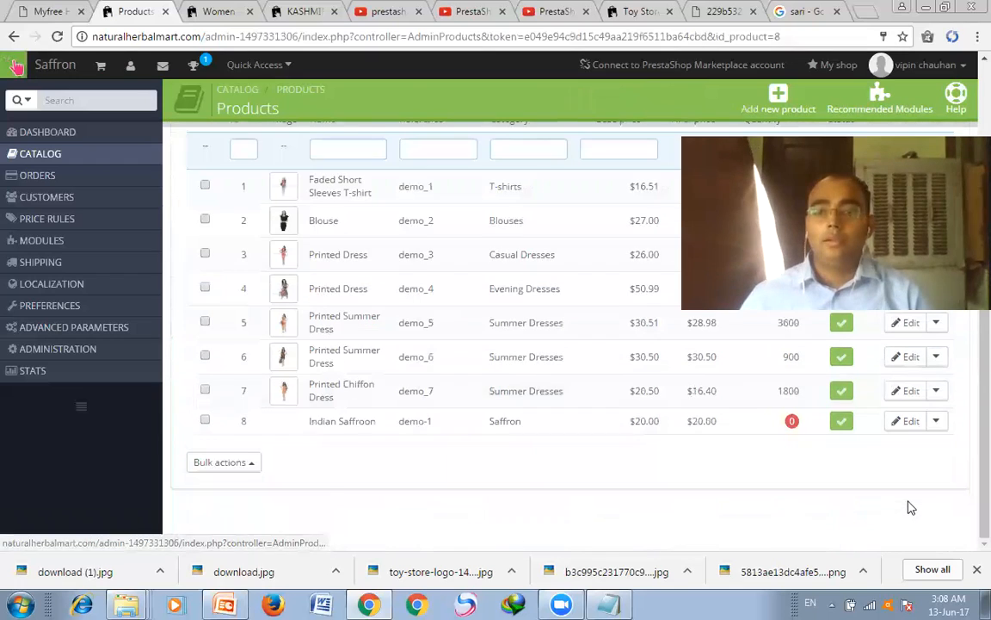
{"action": "left_click", "coordinate": [913, 422]}
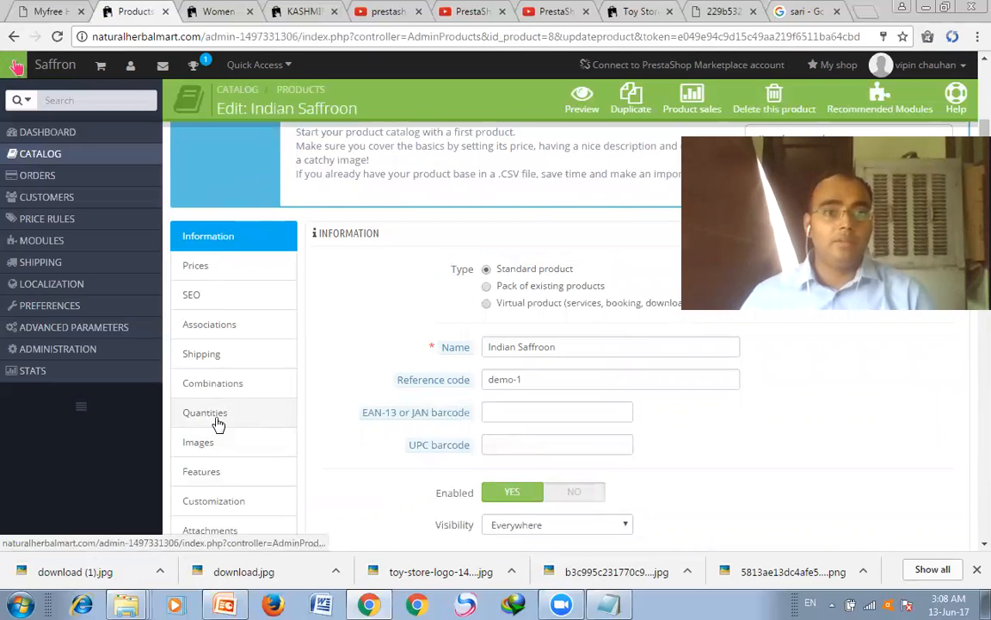
Step: Try to add the Saffron carrier to the product's selected carriers in its shipping settings and save
{"action": "left_click", "coordinate": [224, 366]}
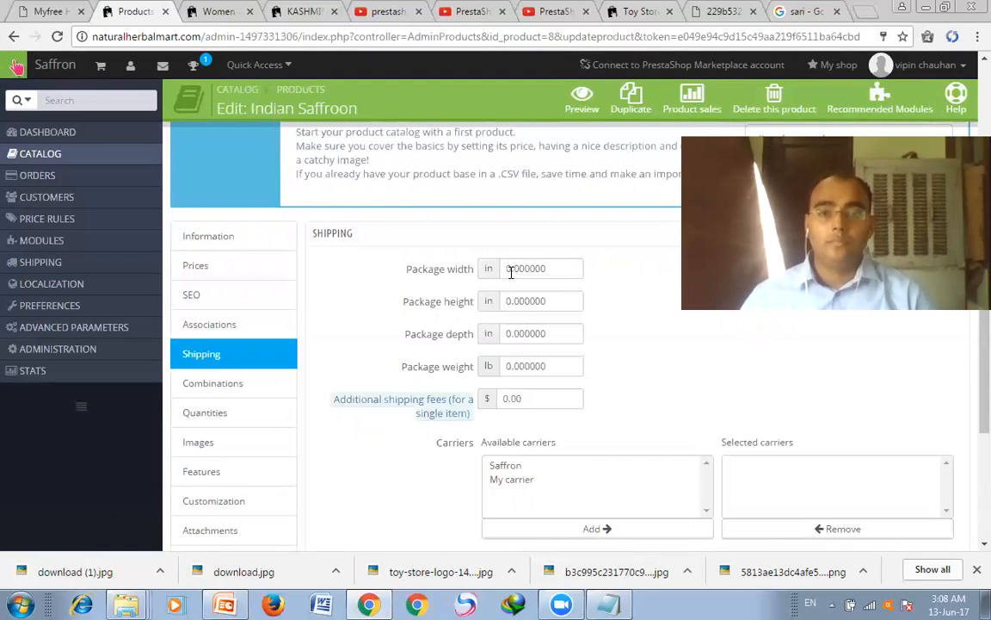
{"action": "left_click", "coordinate": [513, 467]}
{"action": "scroll", "coordinate": [604, 400], "scroll_direction": "down", "scroll_amount": 2}
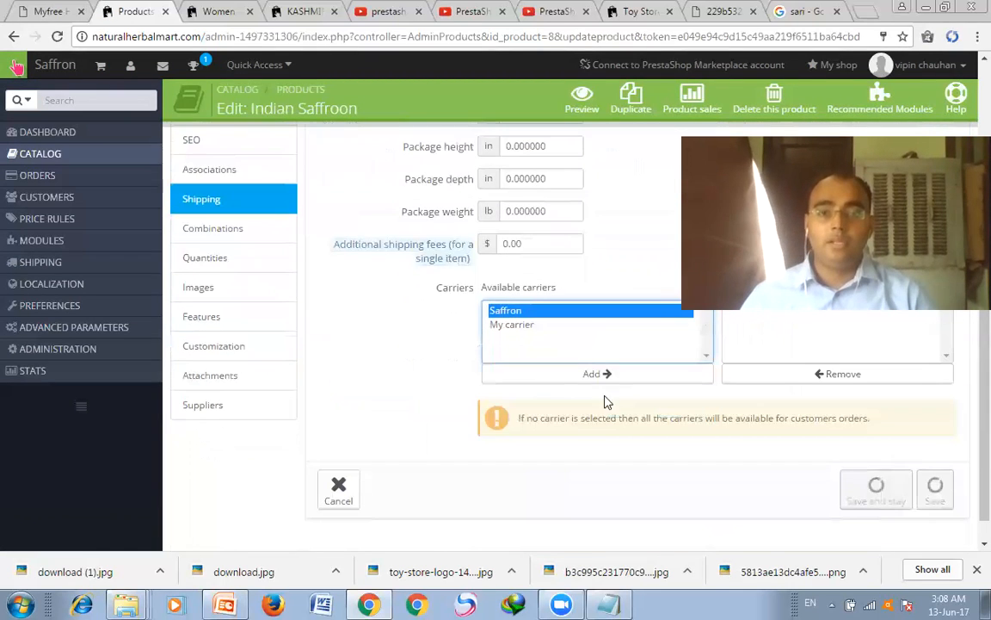
{"action": "left_click", "coordinate": [617, 376]}
{"action": "scroll", "coordinate": [845, 495], "scroll_direction": "down", "scroll_amount": 3}
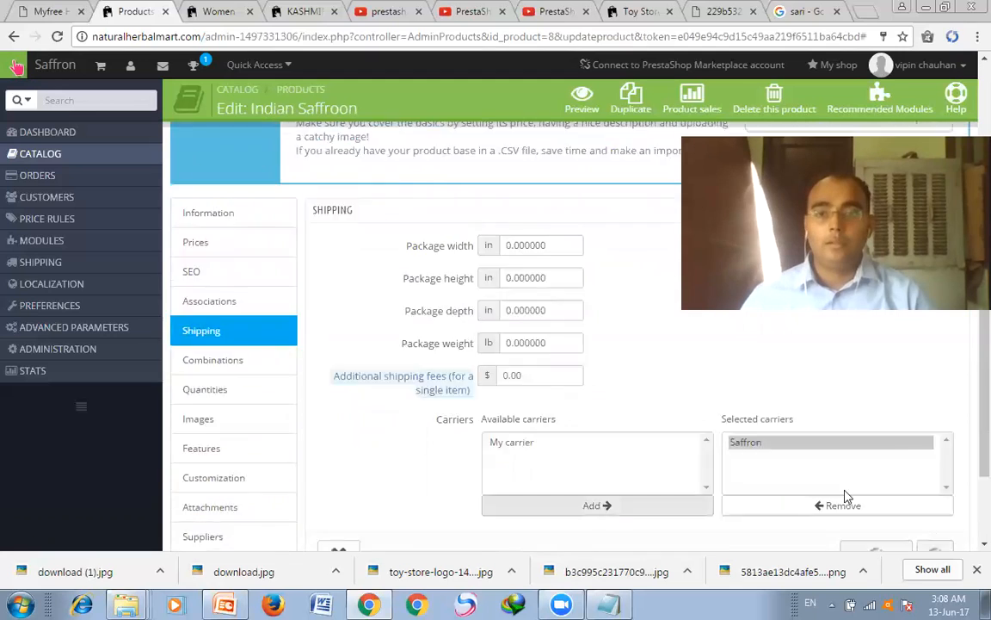
{"action": "left_click", "coordinate": [871, 463]}
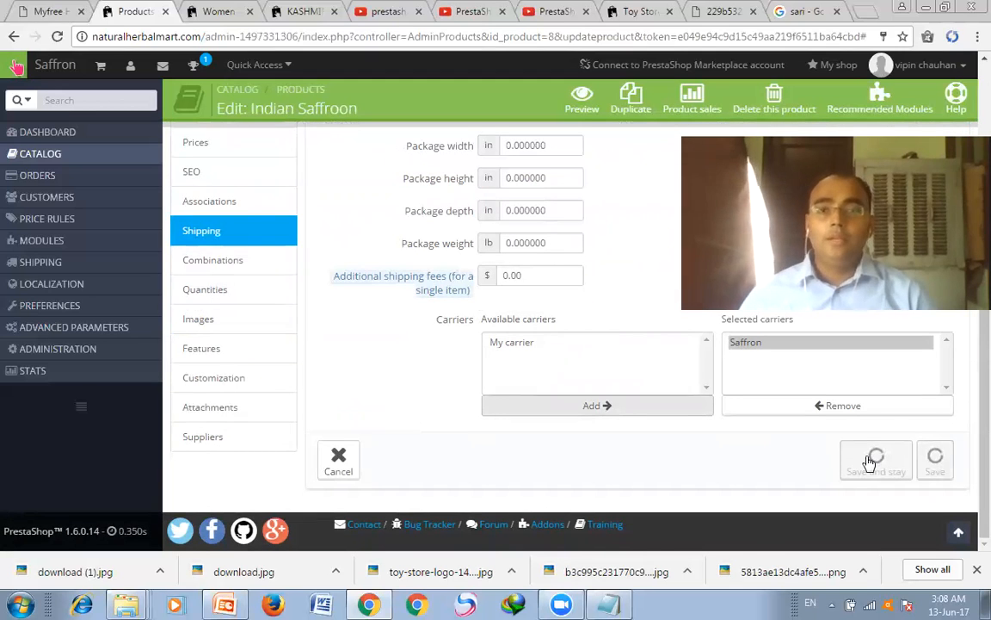
{"action": "left_click", "coordinate": [871, 463]}
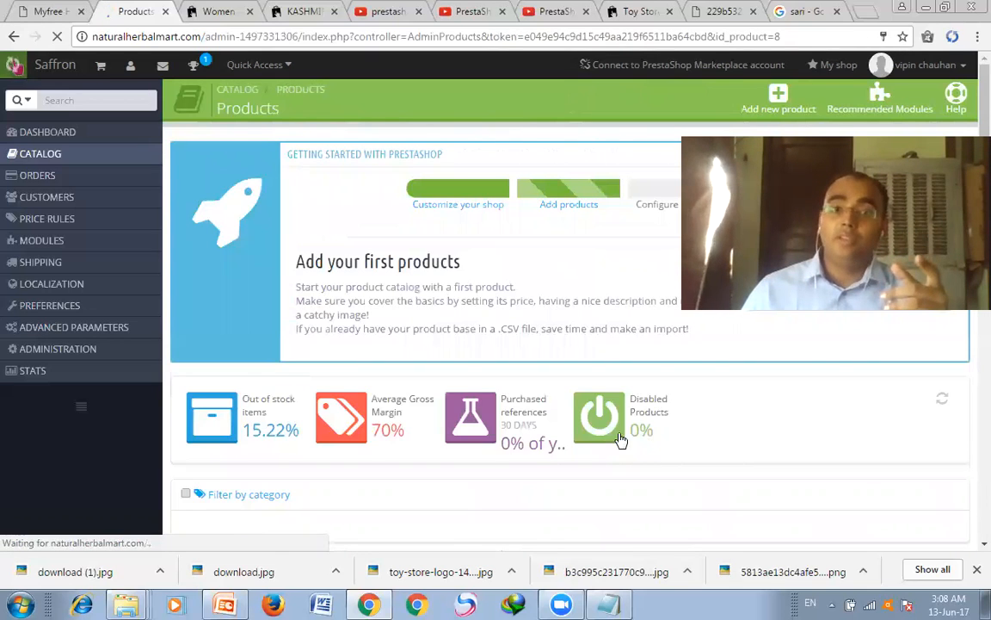
Step: Reopen the Indian Saffroon product from the product list and display its combinations settings
{"action": "scroll", "coordinate": [688, 441], "scroll_direction": "down", "scroll_amount": 3}
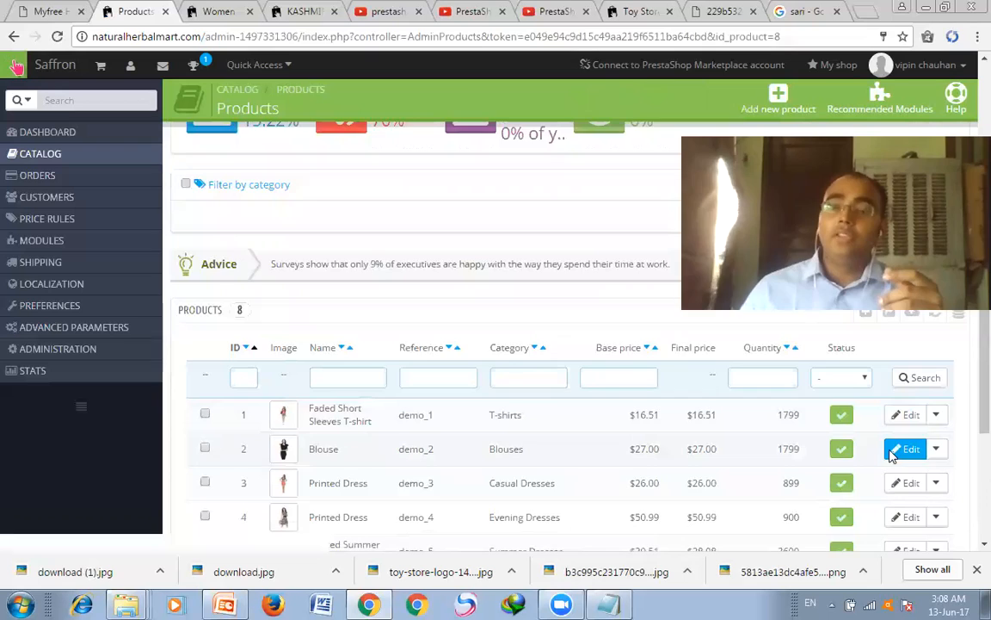
{"action": "scroll", "coordinate": [912, 447], "scroll_direction": "down", "scroll_amount": 3}
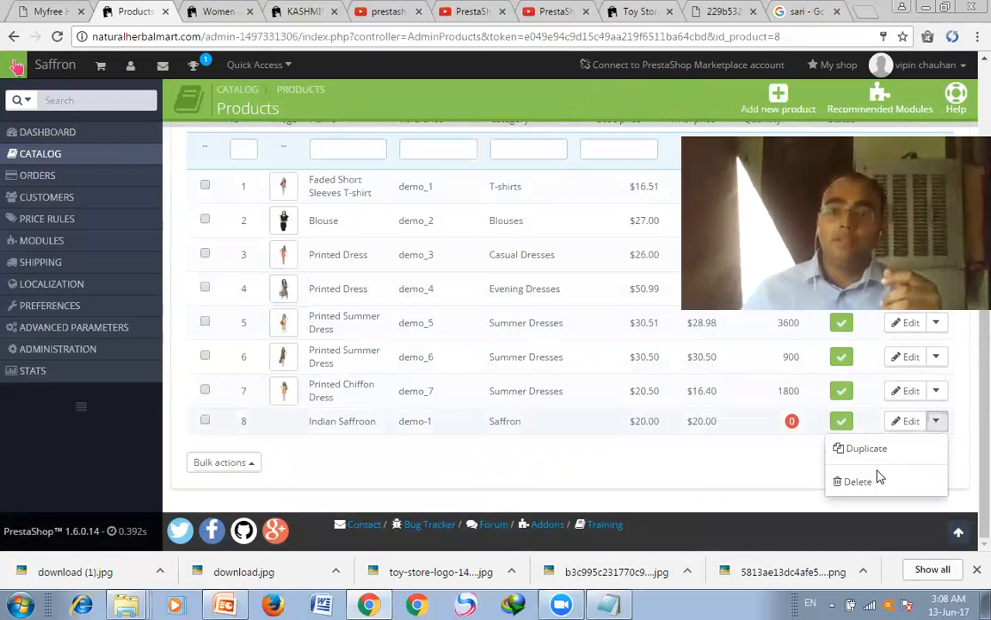
{"action": "left_click", "coordinate": [900, 425]}
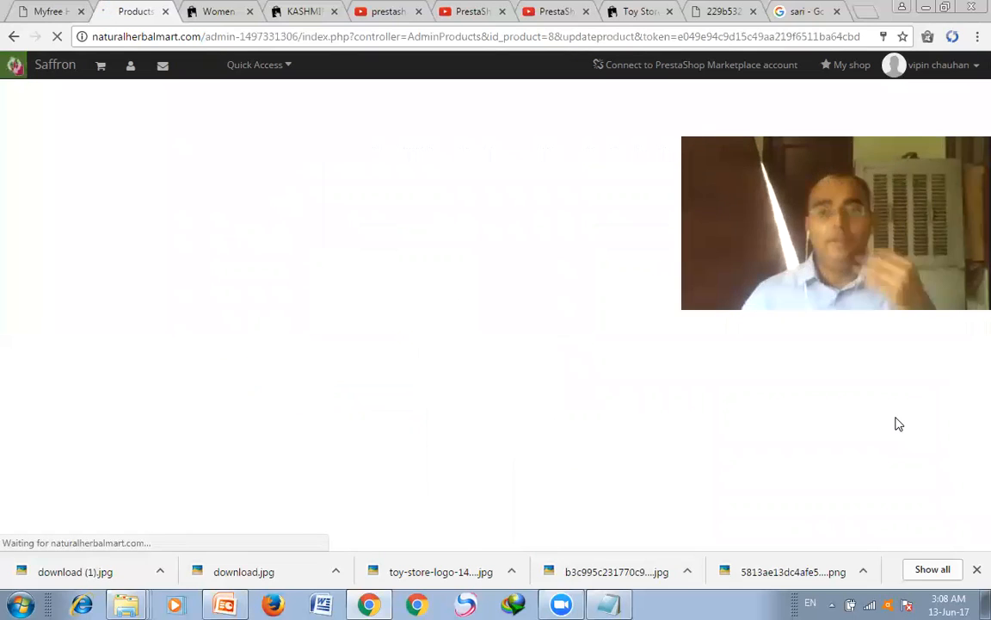
{"action": "scroll", "coordinate": [507, 478], "scroll_direction": "down", "scroll_amount": 1}
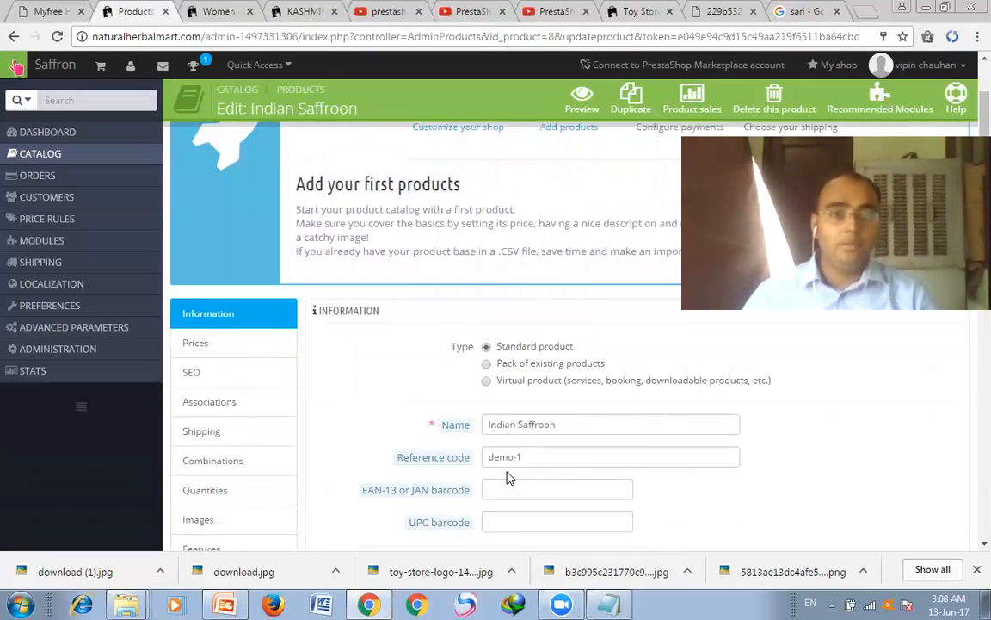
{"action": "scroll", "coordinate": [436, 476], "scroll_direction": "down", "scroll_amount": 2}
{"action": "left_click", "coordinate": [212, 310]}
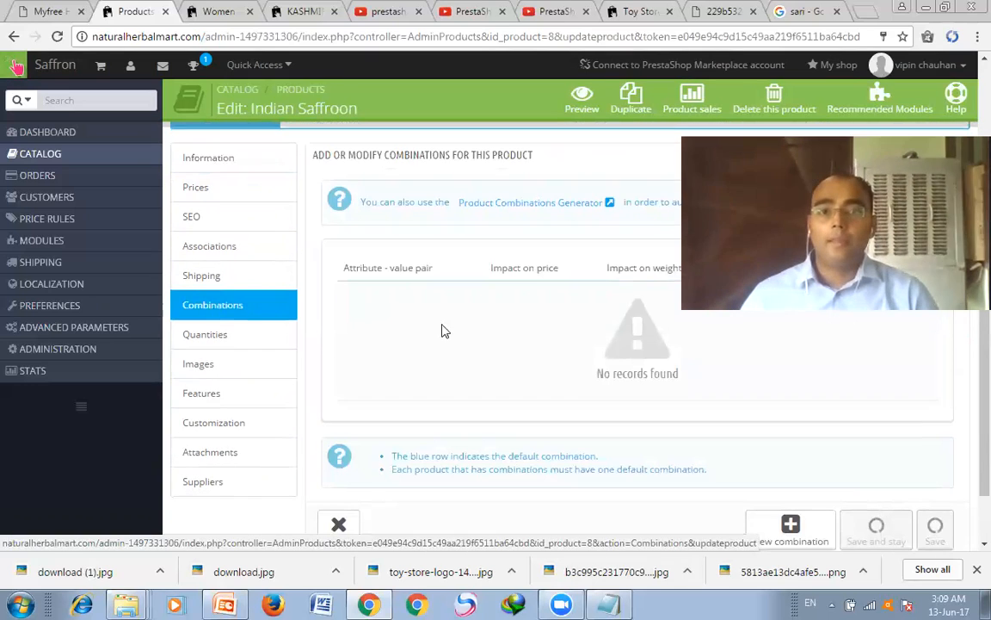
{"action": "scroll", "coordinate": [441, 332], "scroll_direction": "down", "scroll_amount": 2}
{"action": "scroll", "coordinate": [514, 392], "scroll_direction": "up", "scroll_amount": 3}
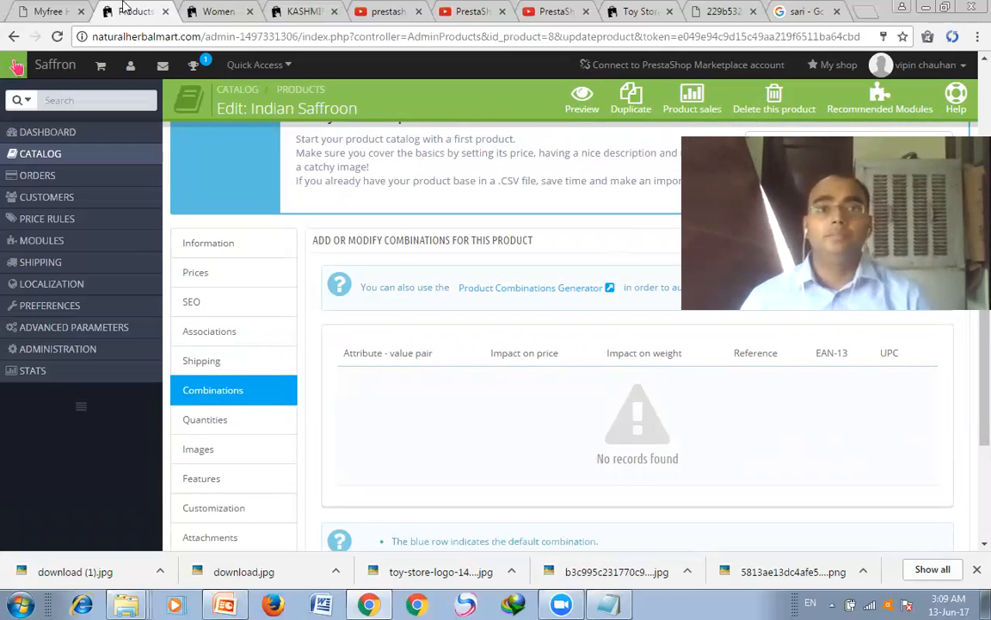
Step: View the Faded Short Sleeves T-shirt page in the storefront's Women category to examine its size and color options
{"action": "left_click", "coordinate": [207, 8]}
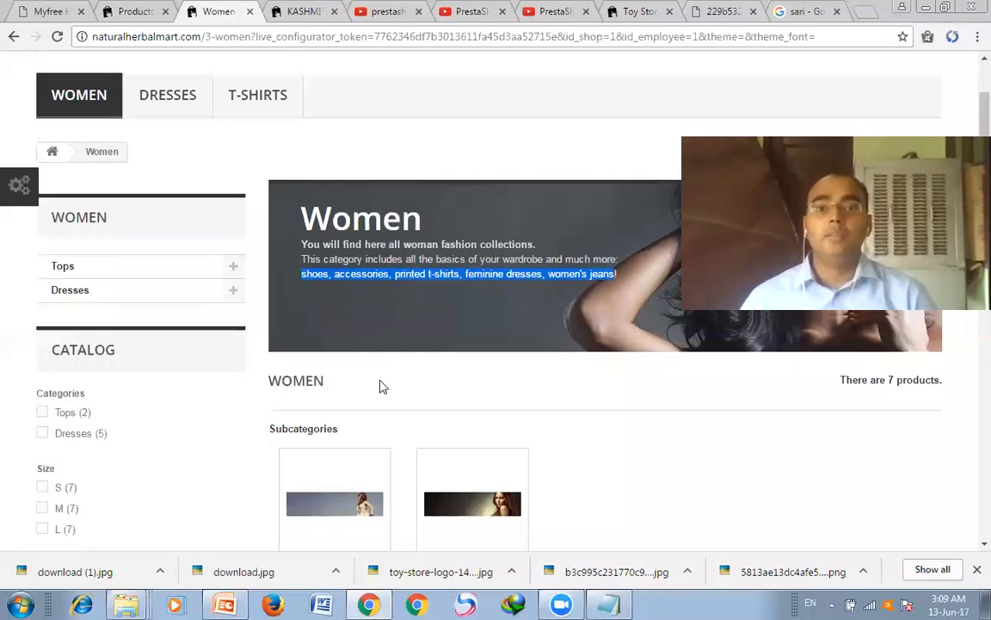
{"action": "scroll", "coordinate": [388, 404], "scroll_direction": "down", "scroll_amount": 6}
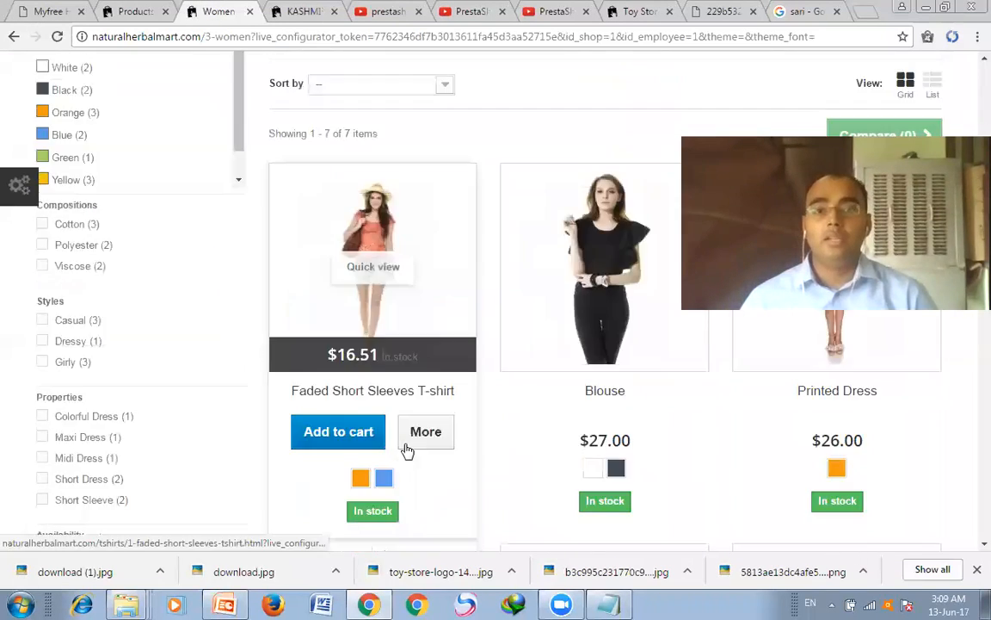
{"action": "left_click", "coordinate": [399, 324]}
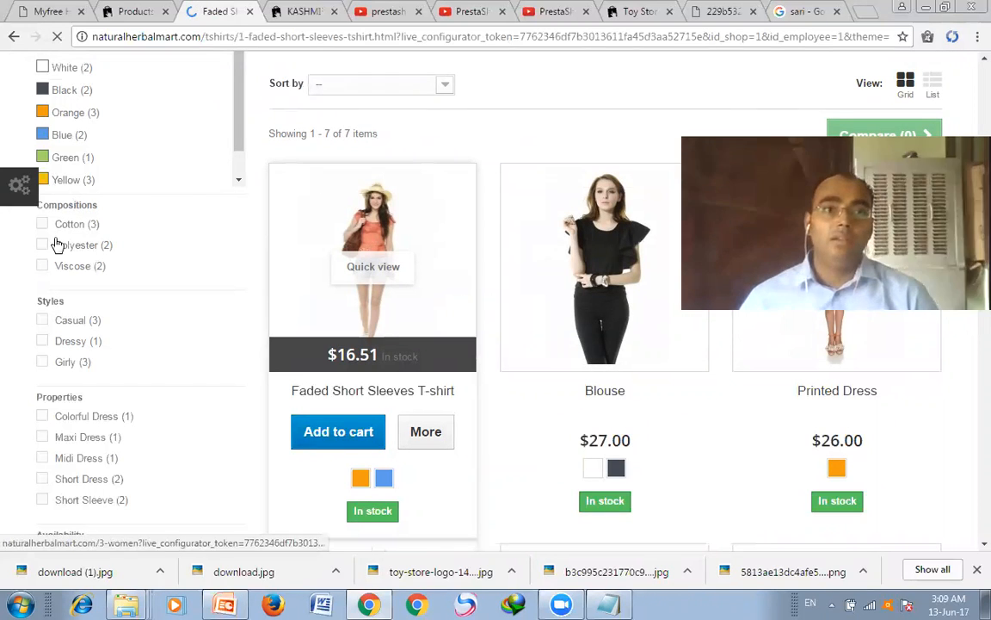
{"action": "scroll", "coordinate": [603, 370], "scroll_direction": "down", "scroll_amount": 3}
{"action": "scroll", "coordinate": [684, 407], "scroll_direction": "up", "scroll_amount": 3}
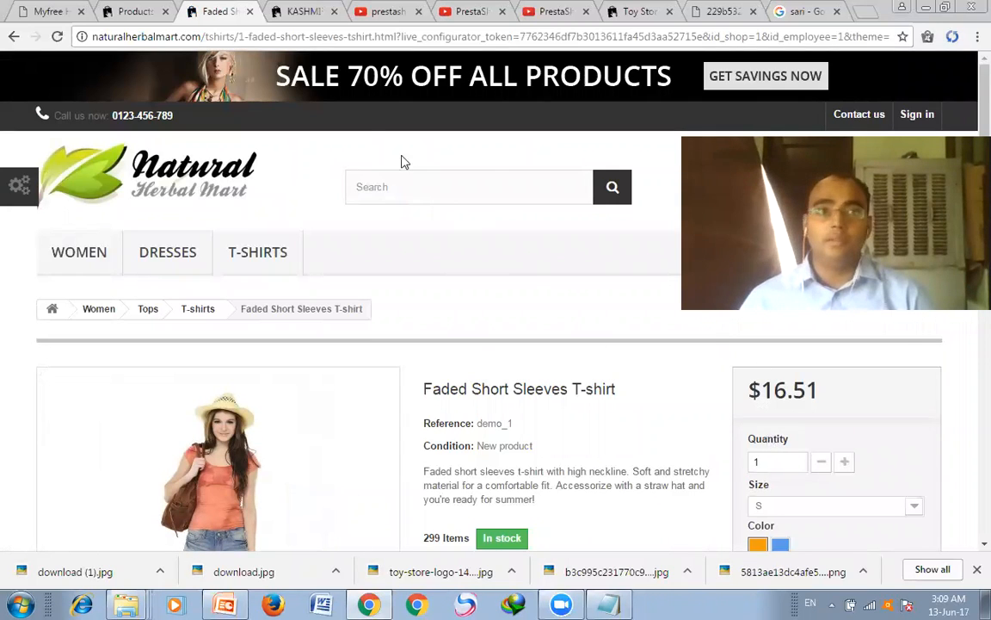
Step: Return to the Indian Saffroon product in the back office and set its available quantity to 100
{"action": "left_click", "coordinate": [138, 10]}
{"action": "scroll", "coordinate": [372, 411], "scroll_direction": "down", "scroll_amount": 3}
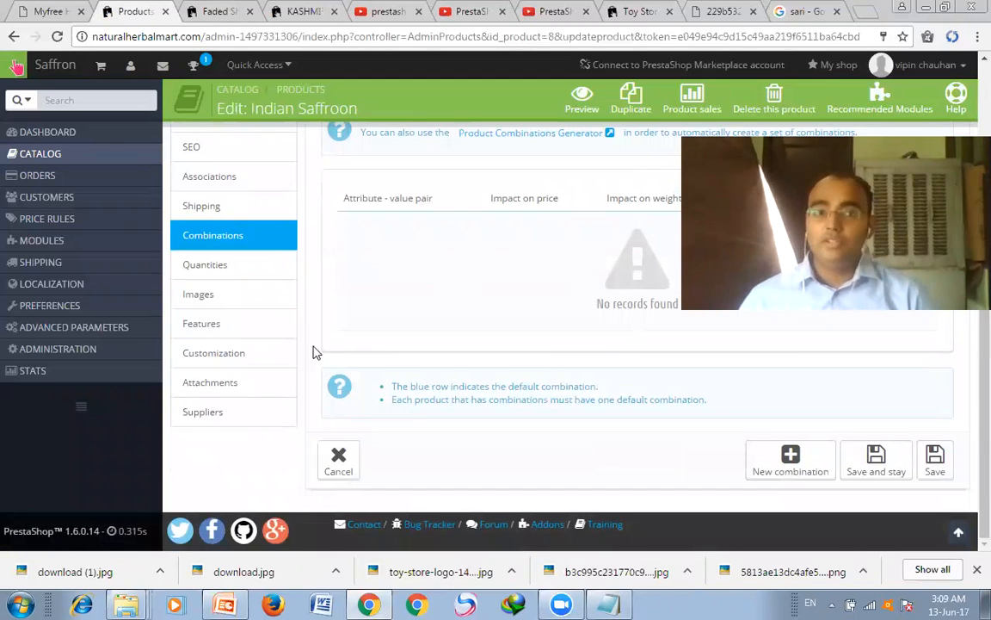
{"action": "left_click", "coordinate": [209, 275]}
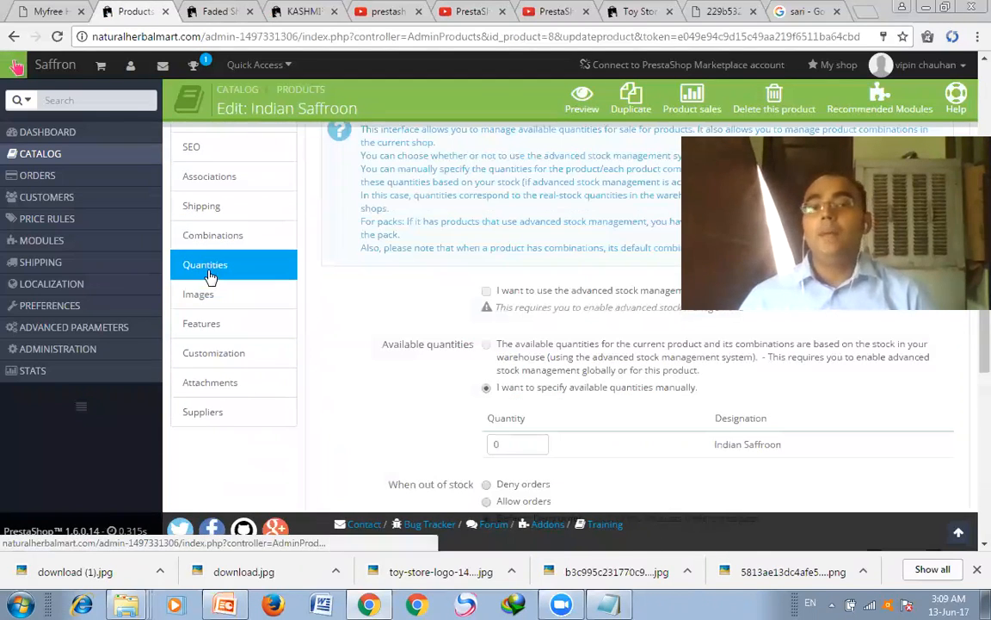
{"action": "scroll", "coordinate": [480, 357], "scroll_direction": "down", "scroll_amount": 1}
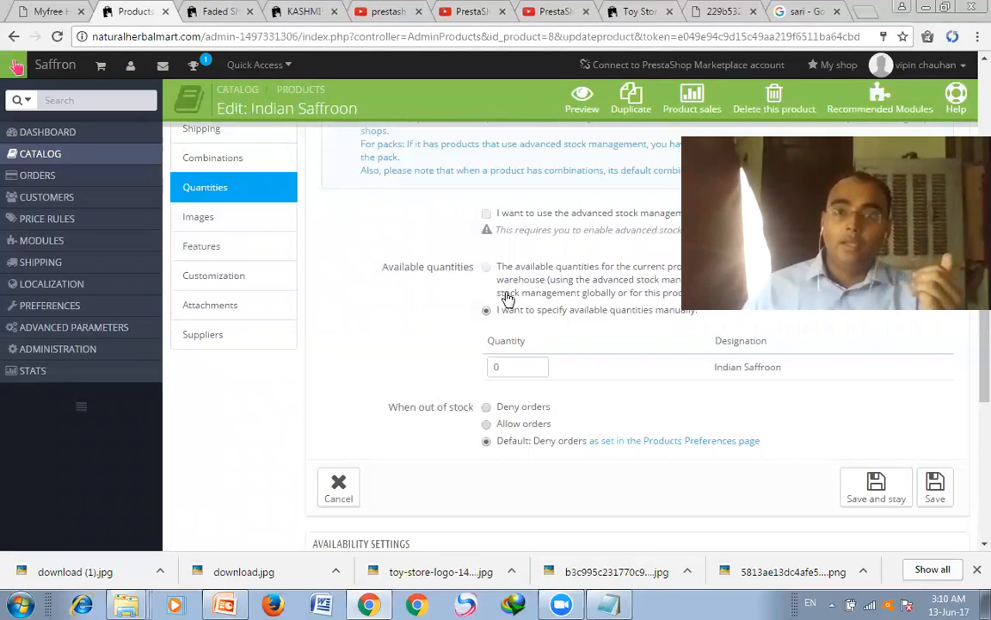
{"action": "scroll", "coordinate": [507, 327], "scroll_direction": "up", "scroll_amount": 1}
{"action": "scroll", "coordinate": [509, 361], "scroll_direction": "down", "scroll_amount": 1}
{"action": "left_click", "coordinate": [514, 367]}
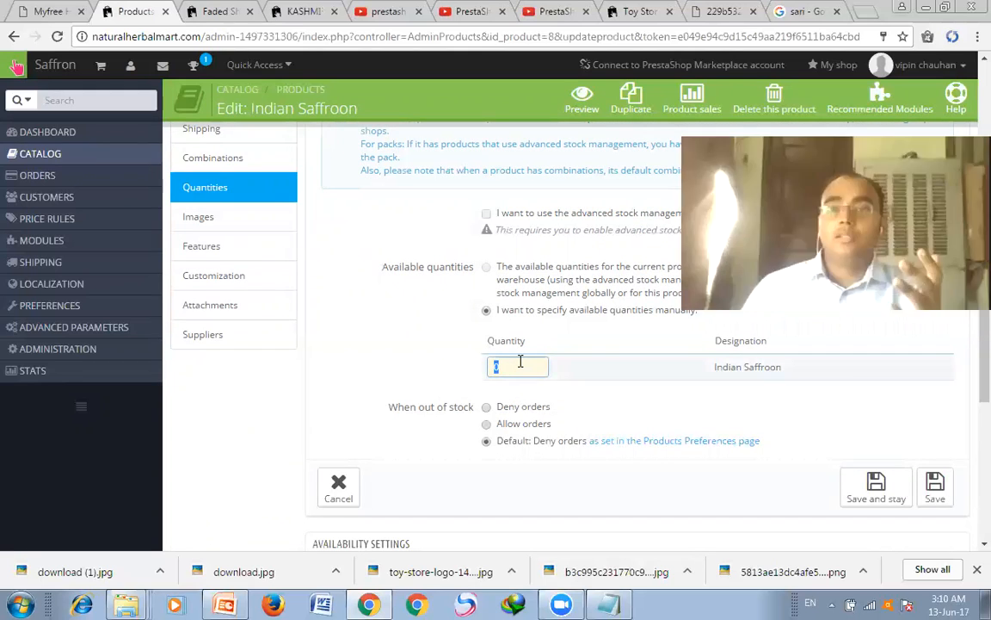
{"action": "type", "text": "100"}
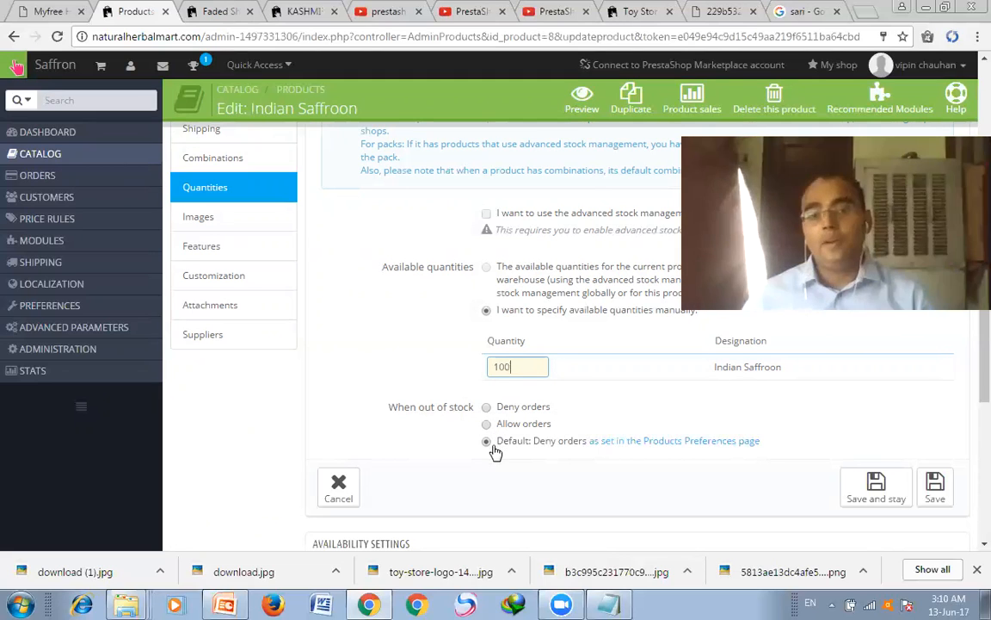
Step: Allow orders when the product is out of stock and save the quantity settings, staying on the product
{"action": "left_click", "coordinate": [488, 424]}
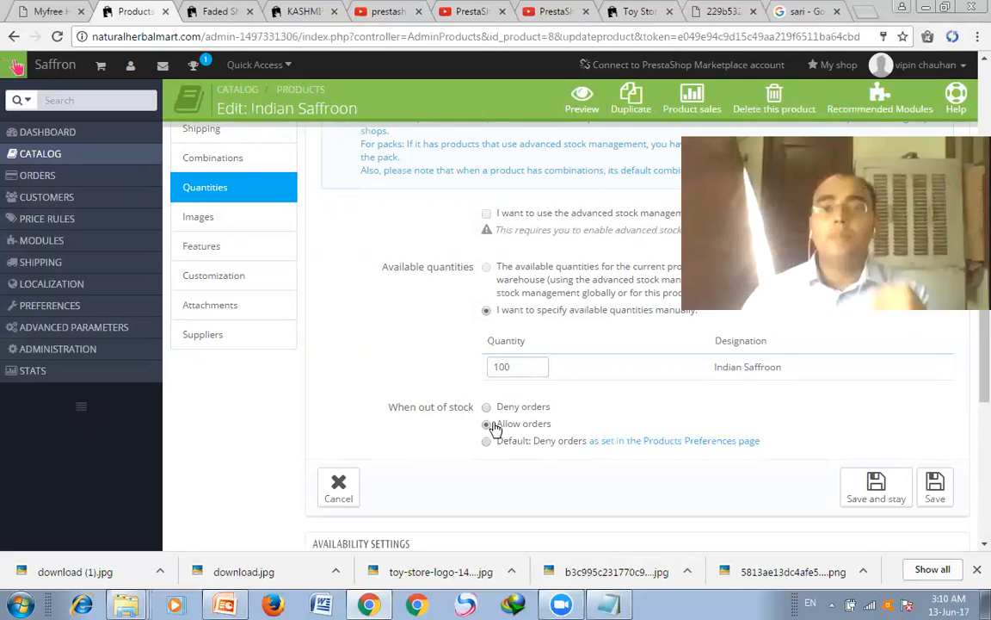
{"action": "scroll", "coordinate": [495, 428], "scroll_direction": "down", "scroll_amount": 2}
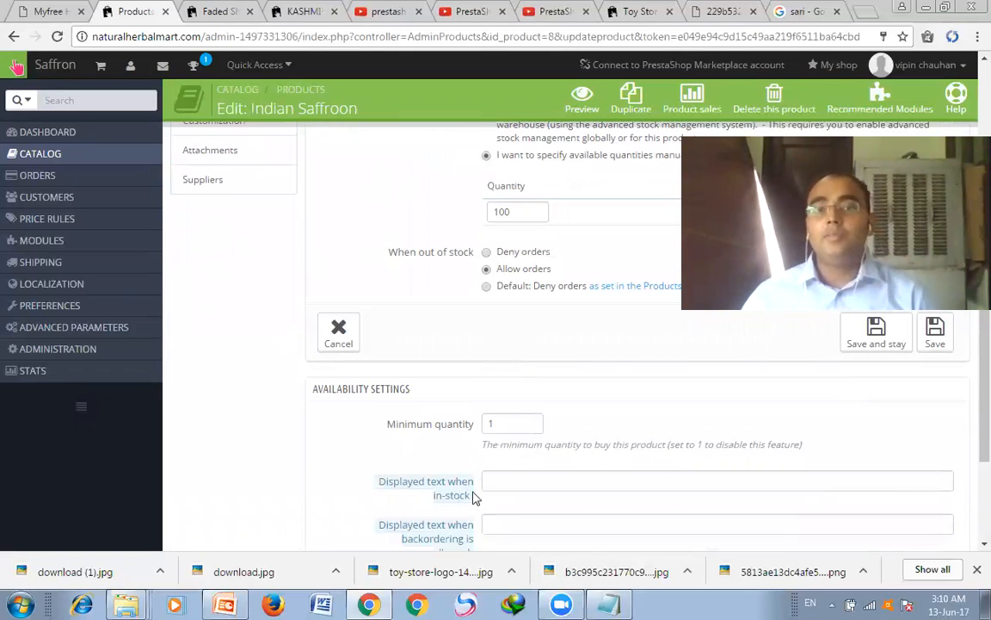
{"action": "left_click", "coordinate": [524, 481]}
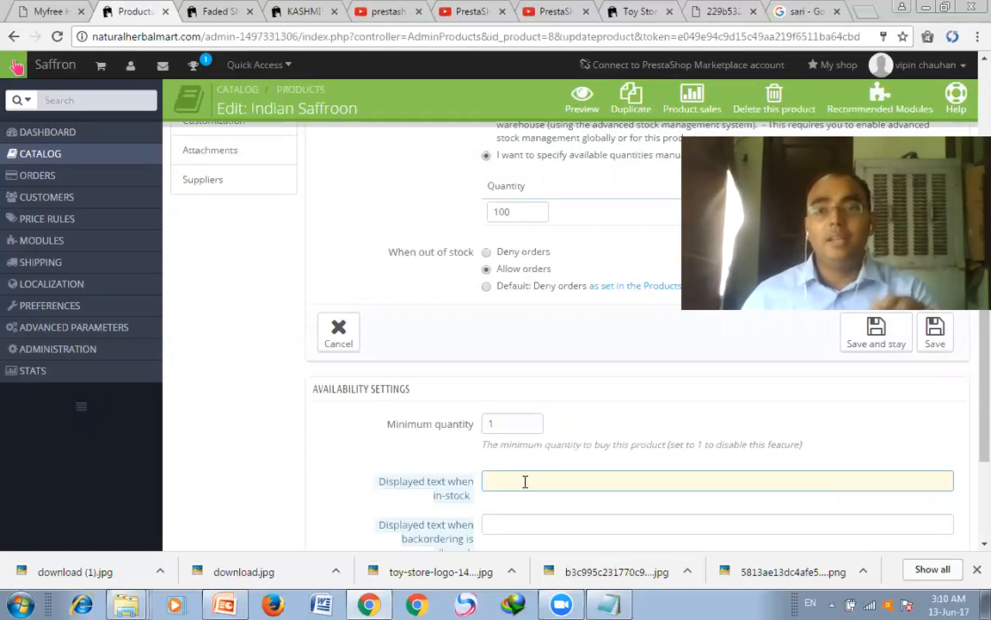
{"action": "scroll", "coordinate": [524, 484], "scroll_direction": "down", "scroll_amount": 1}
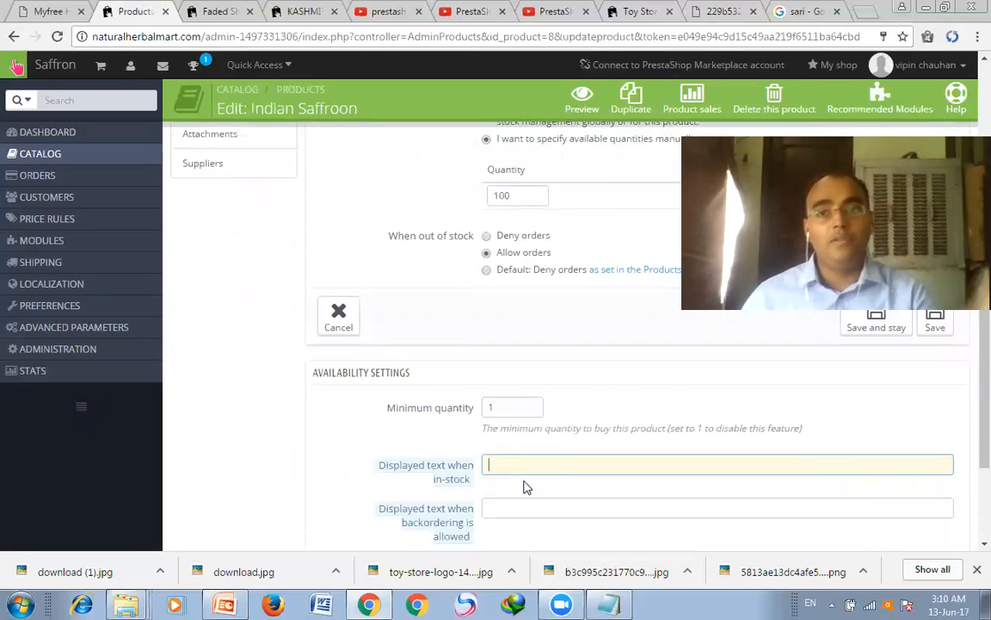
{"action": "scroll", "coordinate": [524, 484], "scroll_direction": "down", "scroll_amount": 2}
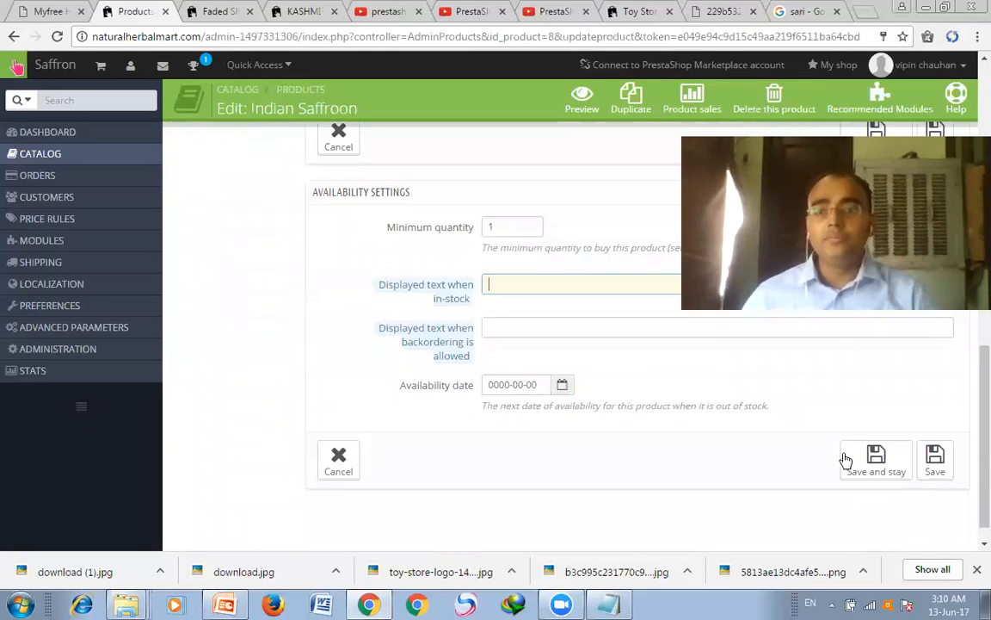
{"action": "left_click", "coordinate": [865, 454]}
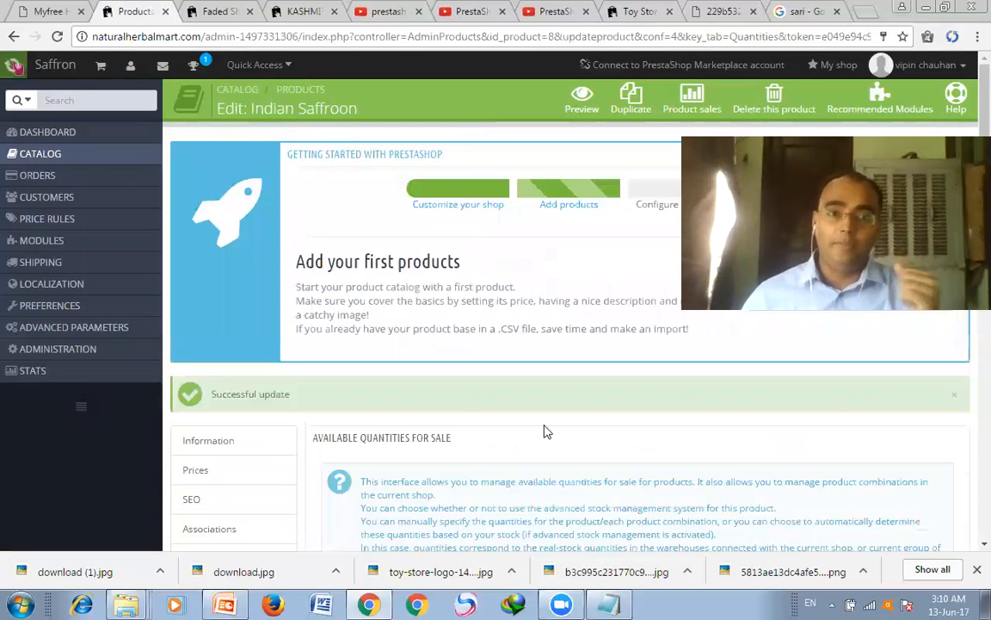
Step: Start adding a new image to the Indian Saffroon product and look through the saffrom folder for a picture
{"action": "scroll", "coordinate": [548, 431], "scroll_direction": "down", "scroll_amount": 4}
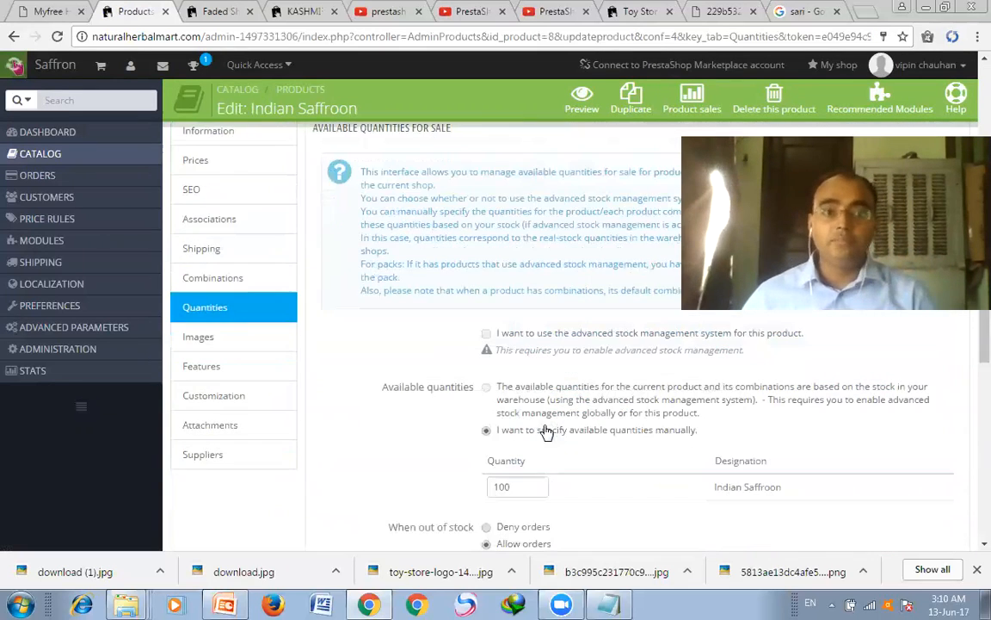
{"action": "left_click", "coordinate": [221, 339]}
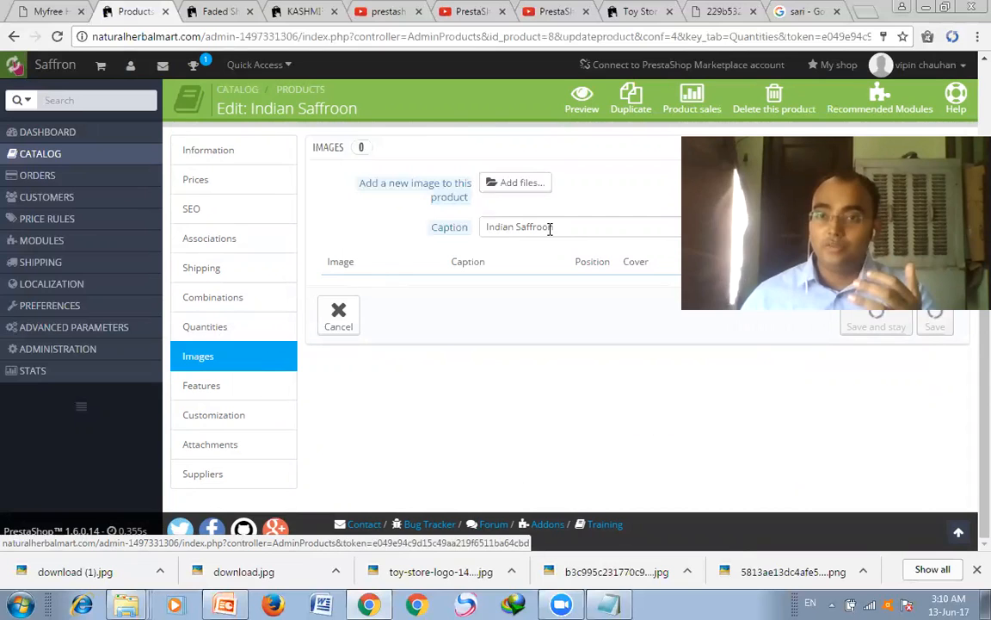
{"action": "left_click", "coordinate": [534, 188]}
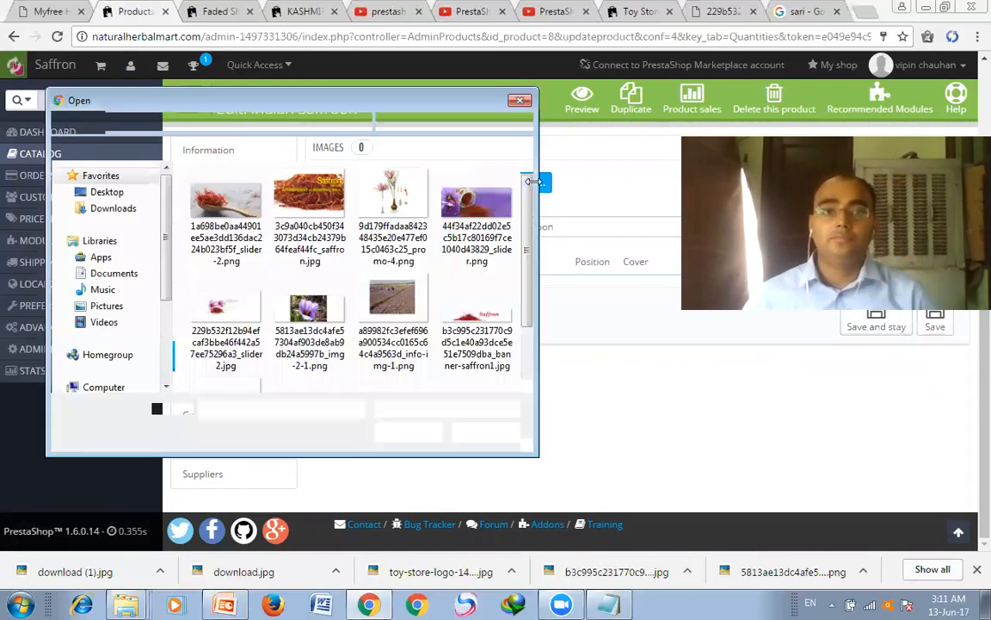
{"action": "type", "text": "bran"}
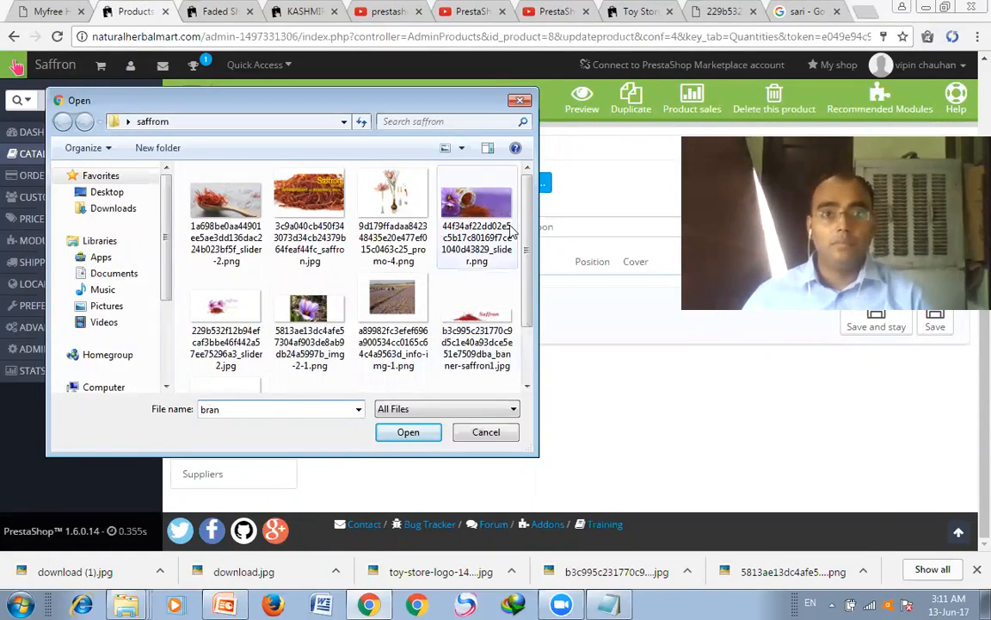
{"action": "scroll", "coordinate": [528, 217], "scroll_direction": "down", "scroll_amount": 2}
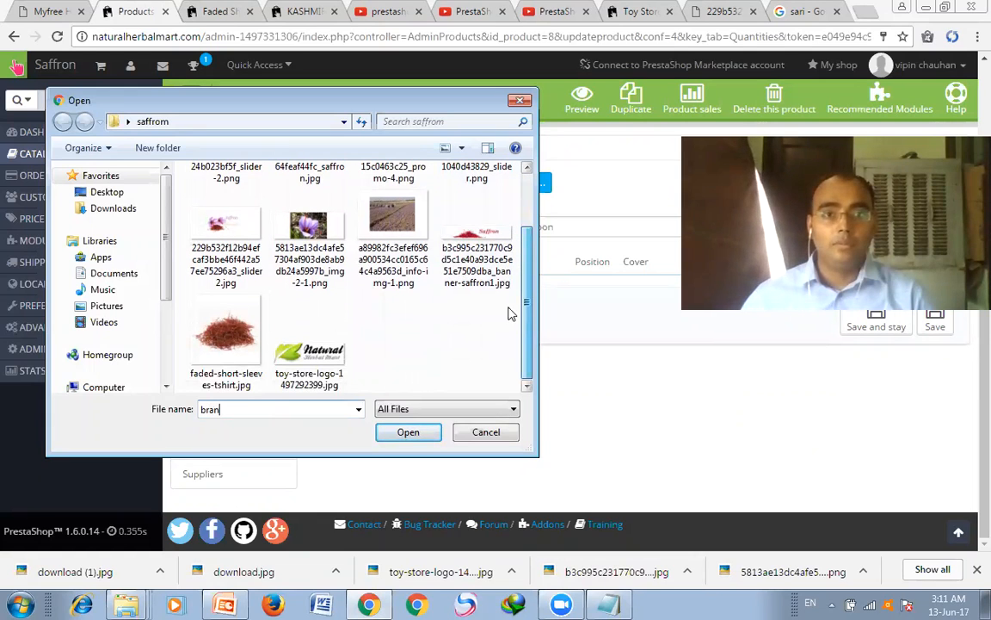
{"action": "scroll", "coordinate": [514, 258], "scroll_direction": "up", "scroll_amount": 1}
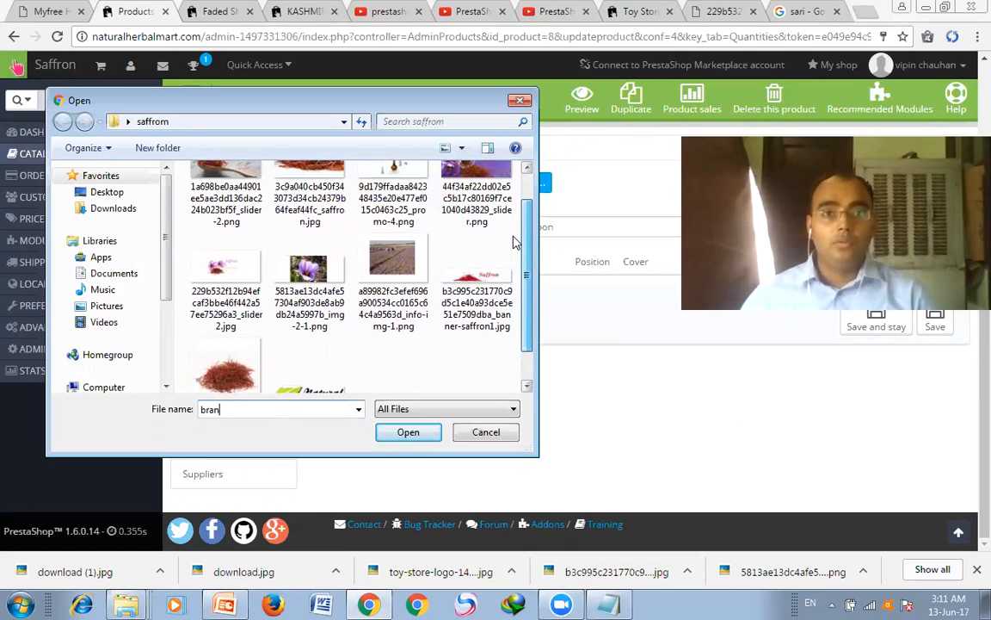
{"action": "scroll", "coordinate": [514, 243], "scroll_direction": "down", "scroll_amount": 1}
{"action": "scroll", "coordinate": [514, 248], "scroll_direction": "up", "scroll_amount": 2}
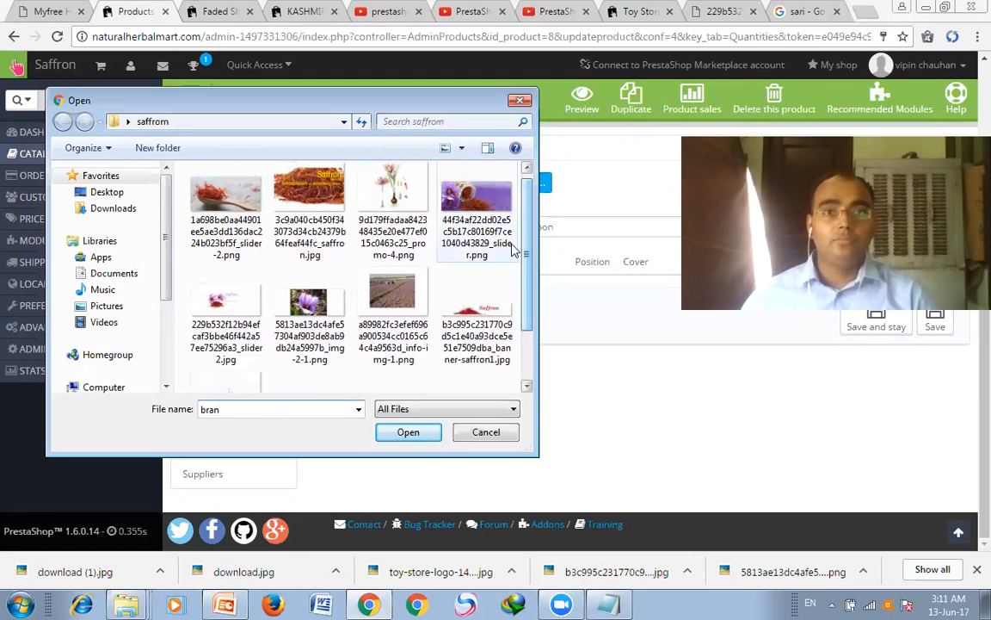
{"action": "left_click", "coordinate": [107, 192]}
{"action": "double_click", "coordinate": [233, 408]}
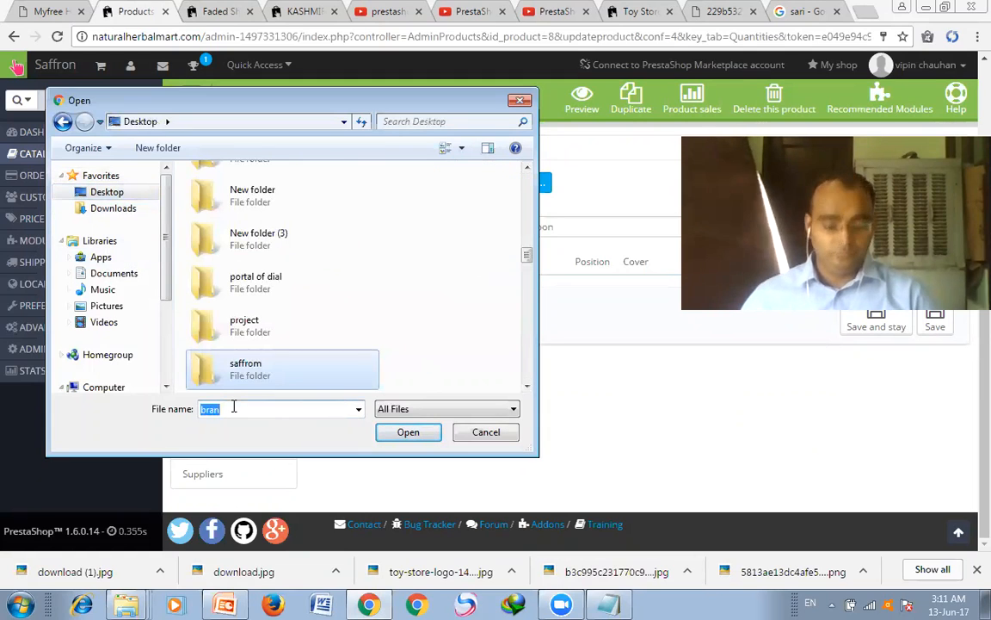
{"action": "type", "text": "bra"}
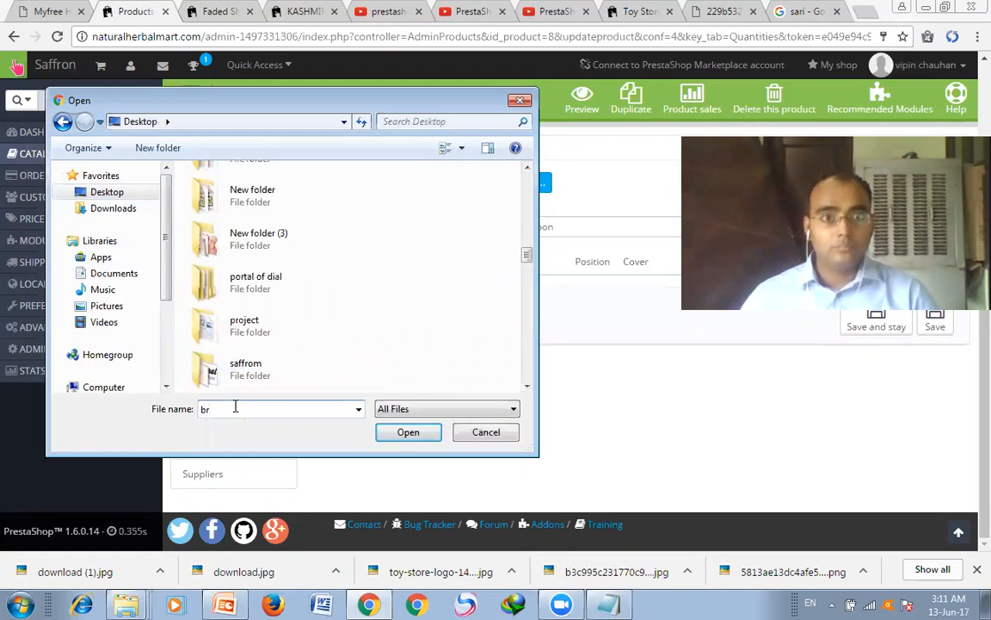
{"action": "key", "text": "BackSpace"}
{"action": "key", "text": "BackSpace"}
{"action": "key", "text": "BackSpace"}
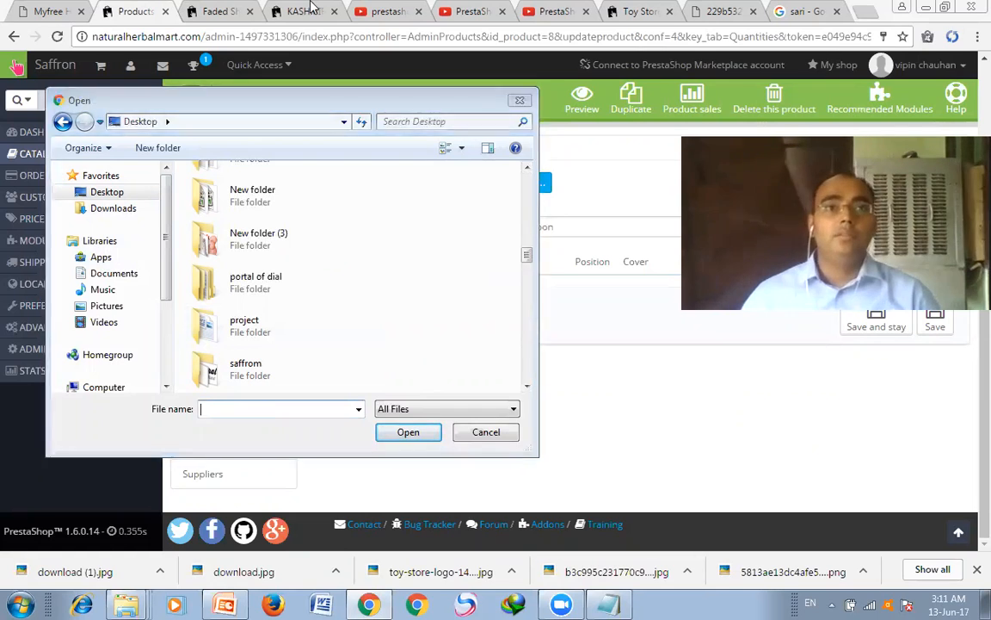
{"action": "left_click", "coordinate": [519, 99]}
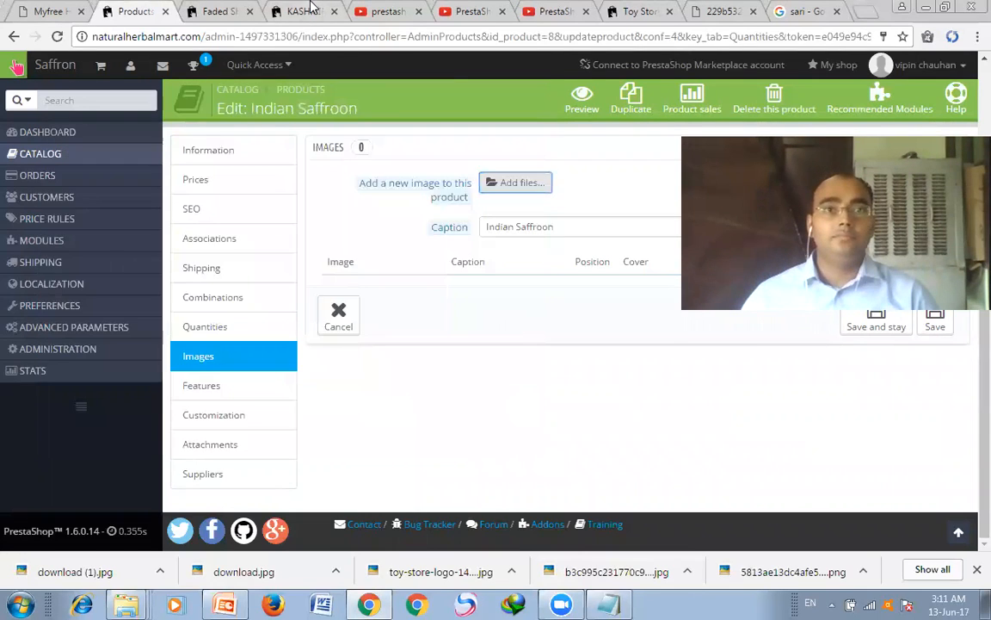
Step: Save the Kashmiri Pure Saffron product picture from the toy.myfreewebsite.in store page to the Desktop as faded-short-sleeves-tshirt.jpg
{"action": "left_click", "coordinate": [313, 9]}
{"action": "scroll", "coordinate": [271, 220], "scroll_direction": "up", "scroll_amount": 5}
{"action": "right_click", "coordinate": [249, 312]}
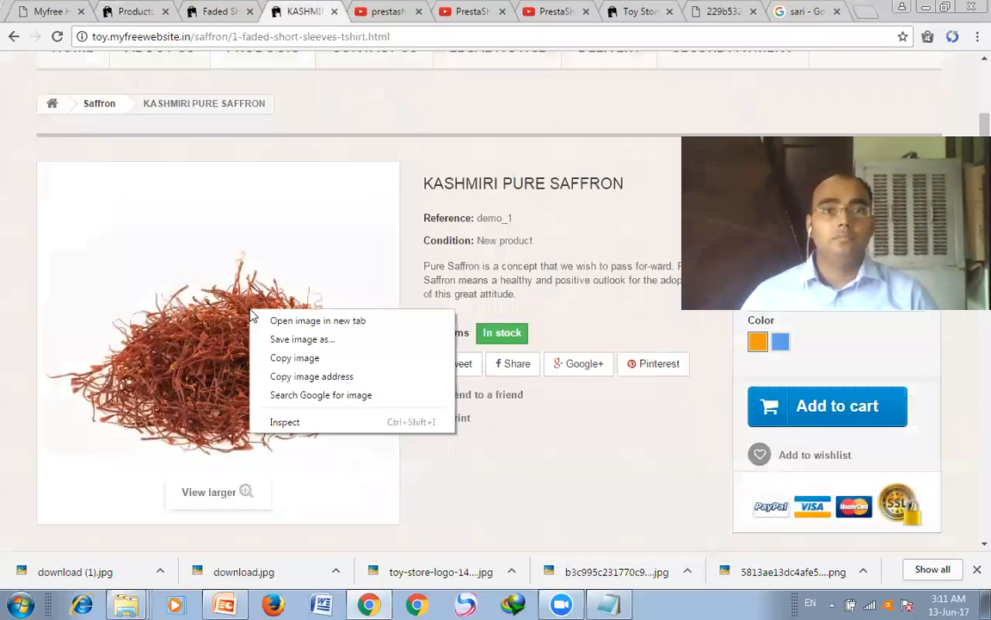
{"action": "left_click", "coordinate": [308, 341]}
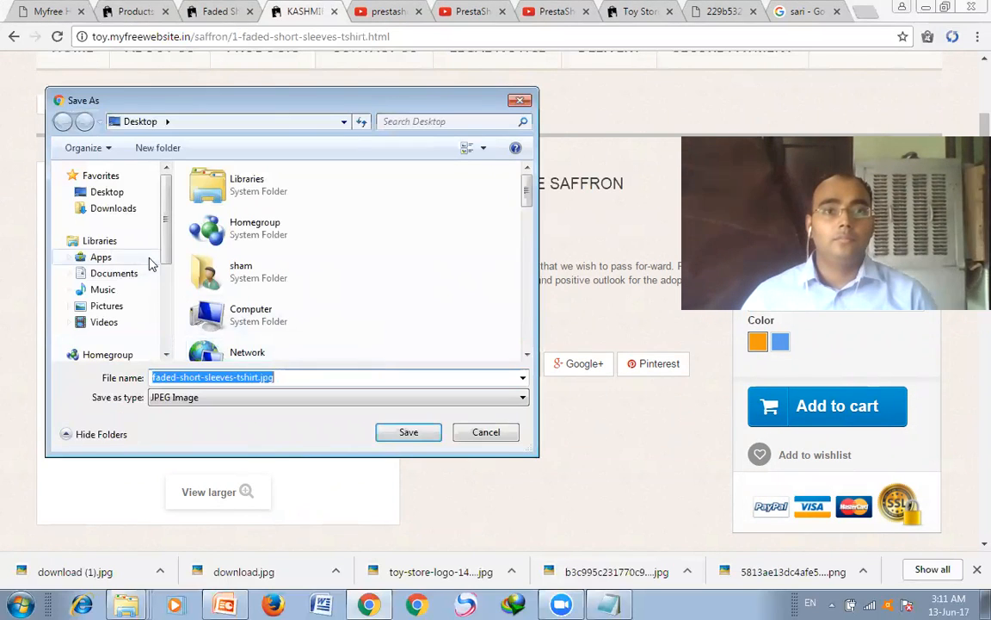
{"action": "left_click", "coordinate": [117, 193]}
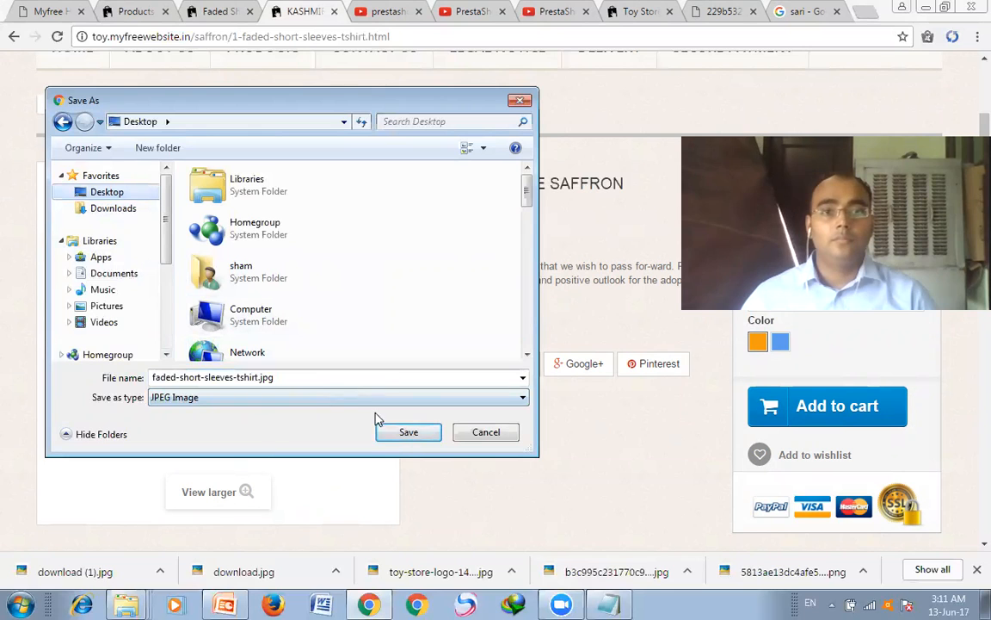
{"action": "left_click", "coordinate": [408, 433]}
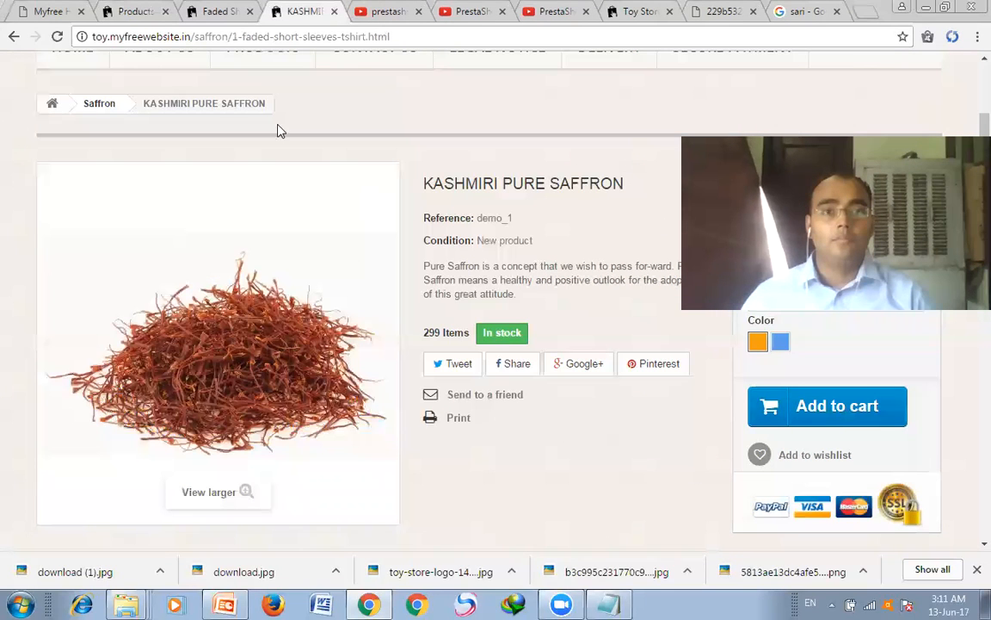
Step: Upload faded-short-sleeves-tshirt.jpg from the Desktop as an image of the Indian Saffroon product in the back office
{"action": "left_click", "coordinate": [131, 11]}
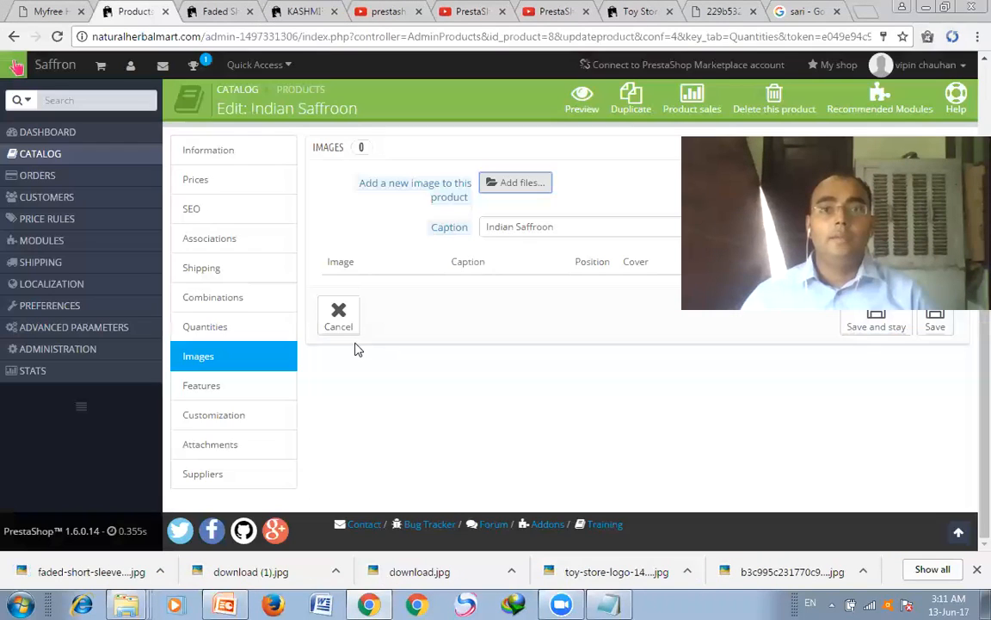
{"action": "left_click", "coordinate": [515, 184]}
{"action": "left_click_drag", "start_coordinate": [530, 187], "coordinate": [511, 327]}
{"action": "left_click", "coordinate": [308, 224]}
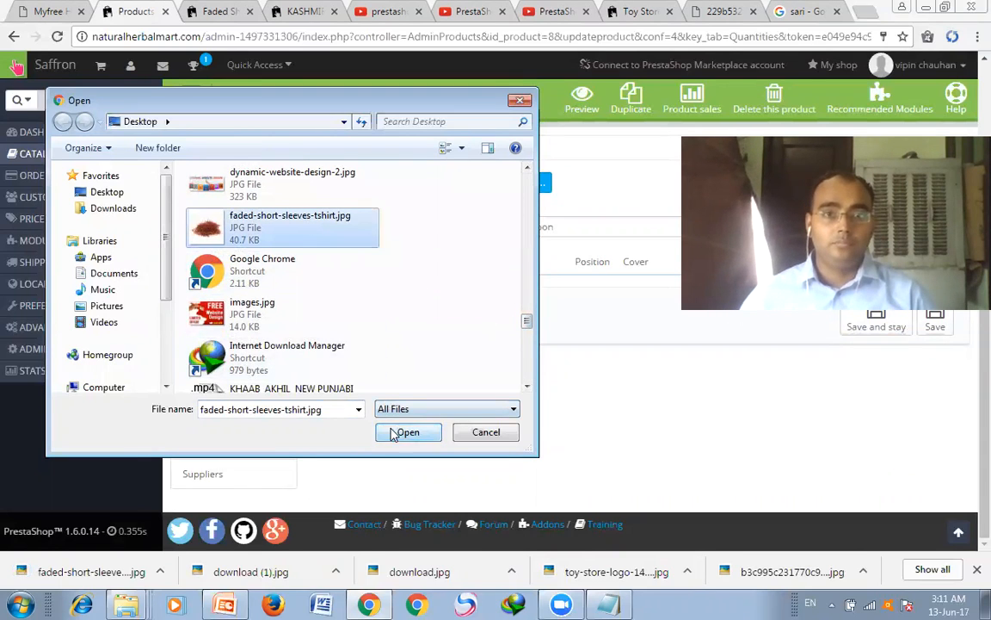
{"action": "left_click", "coordinate": [408, 431]}
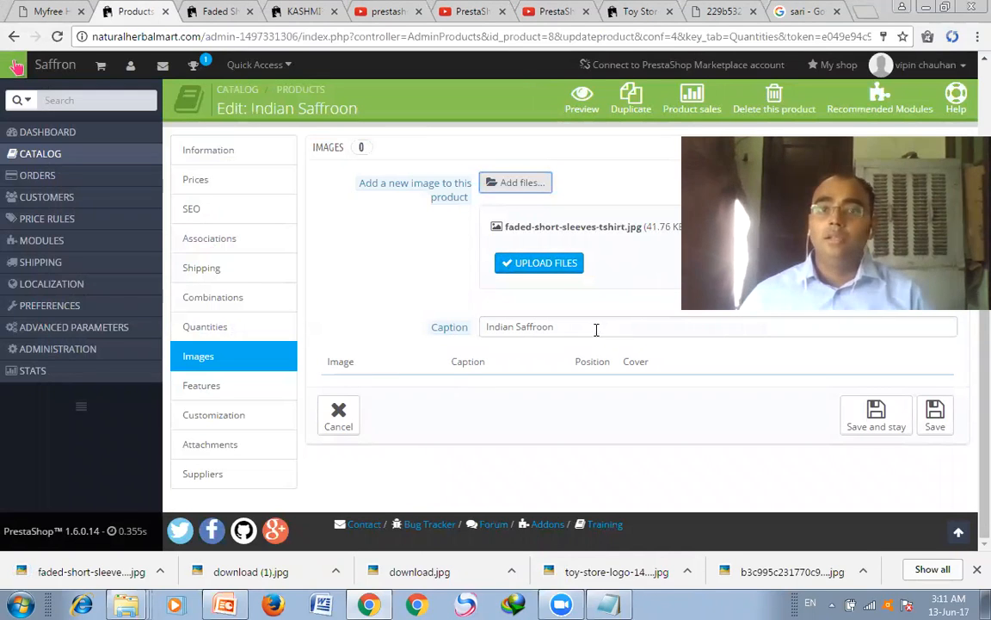
{"action": "left_click", "coordinate": [557, 265]}
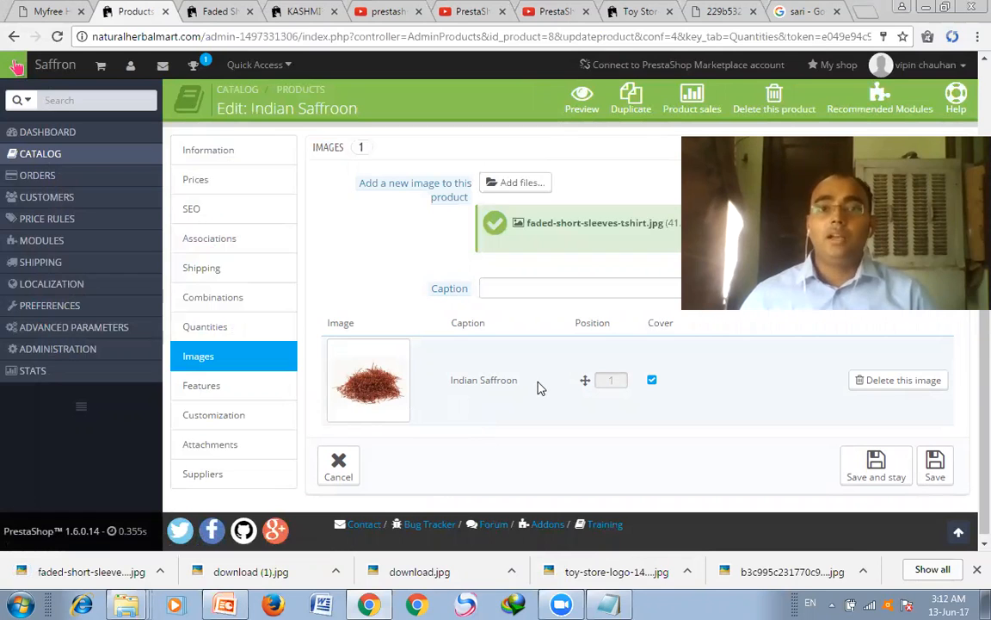
{"action": "left_click_drag", "start_coordinate": [584, 379], "coordinate": [616, 385]}
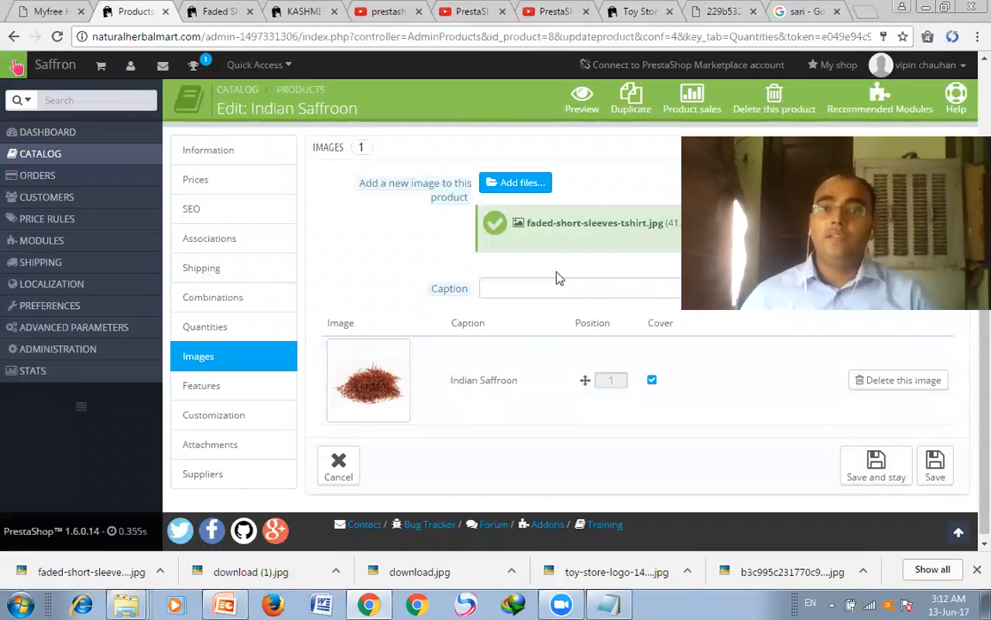
Step: Examine the gallery pictures of the Faded Short Sleeves T-shirt on its storefront page
{"action": "left_click", "coordinate": [238, 7]}
{"action": "scroll", "coordinate": [323, 425], "scroll_direction": "down", "scroll_amount": 3}
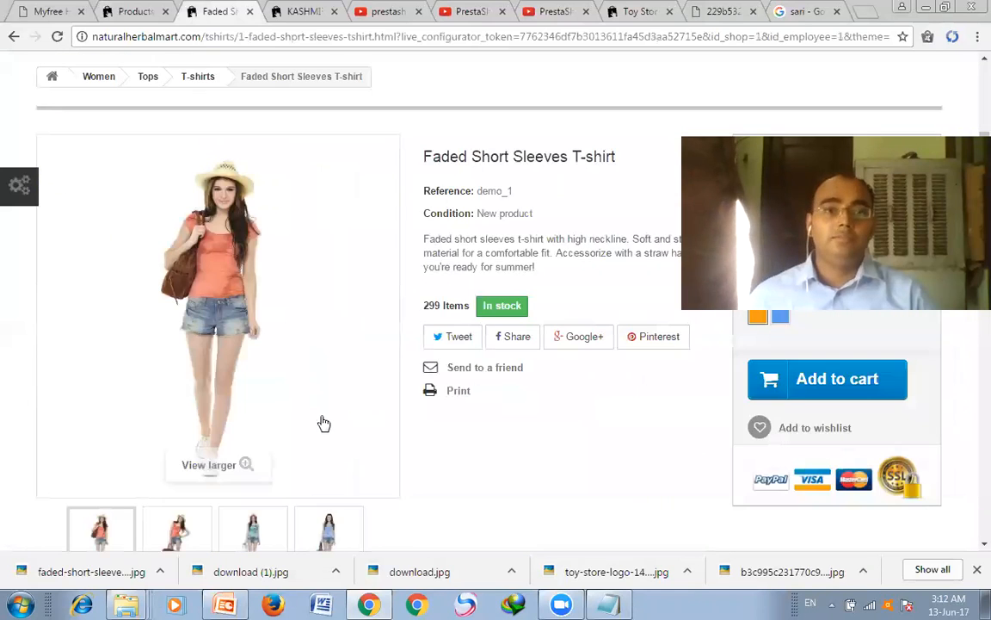
{"action": "scroll", "coordinate": [135, 487], "scroll_direction": "down", "scroll_amount": 2}
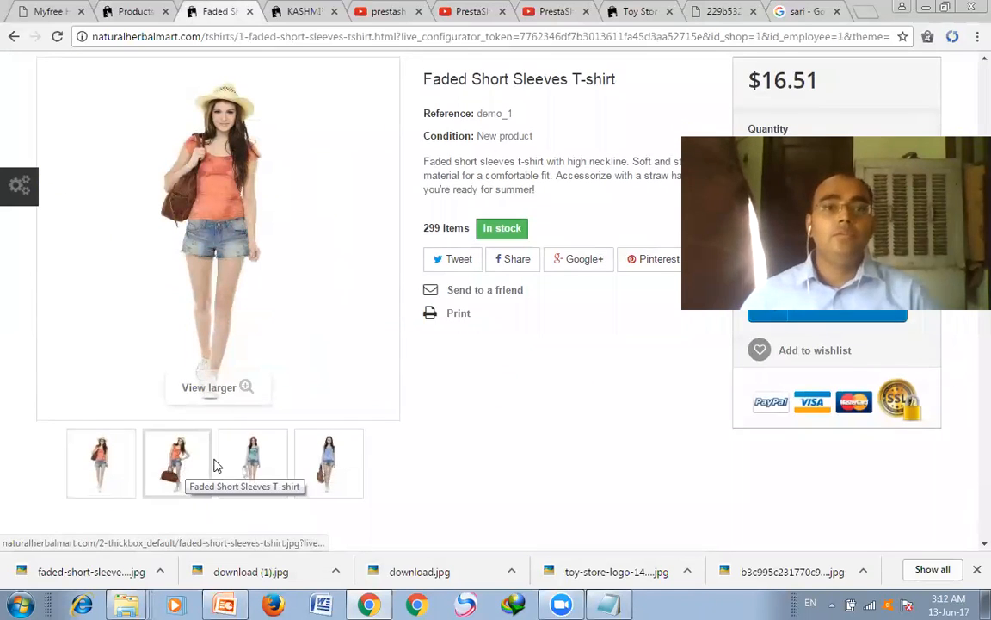
{"action": "mouse_move", "coordinate": [334, 466]}
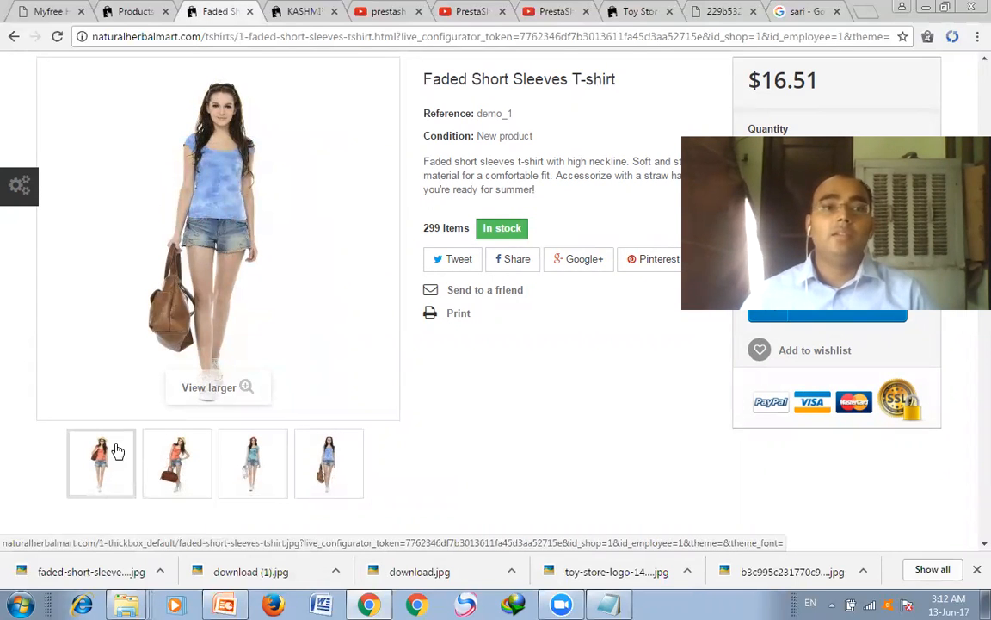
Step: Return to the Indian Saffroon product in the back office and save its images, staying on the product
{"action": "left_click", "coordinate": [142, 12]}
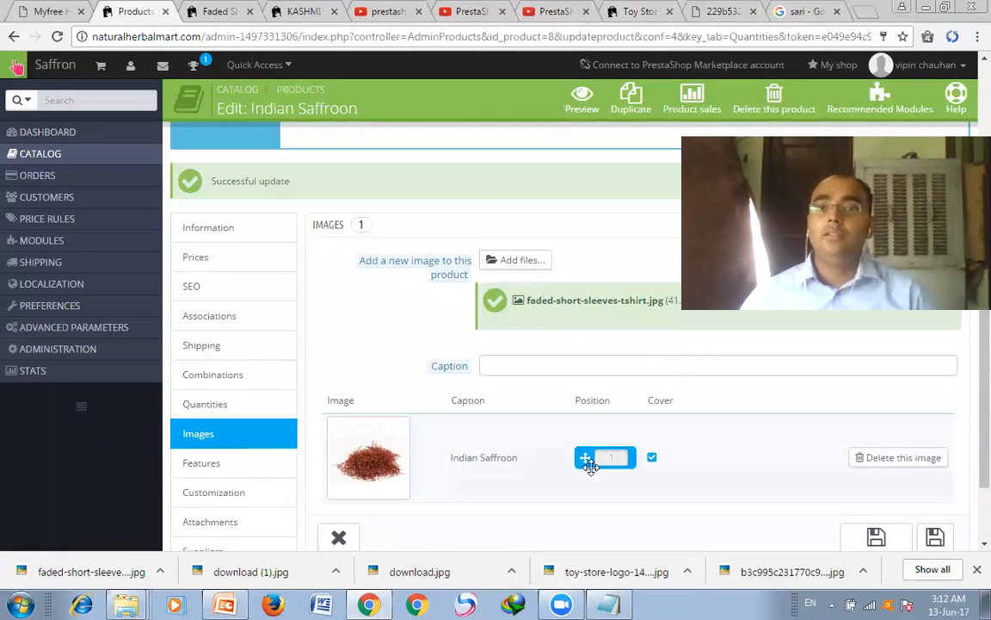
{"action": "scroll", "coordinate": [616, 456], "scroll_direction": "down", "scroll_amount": 1}
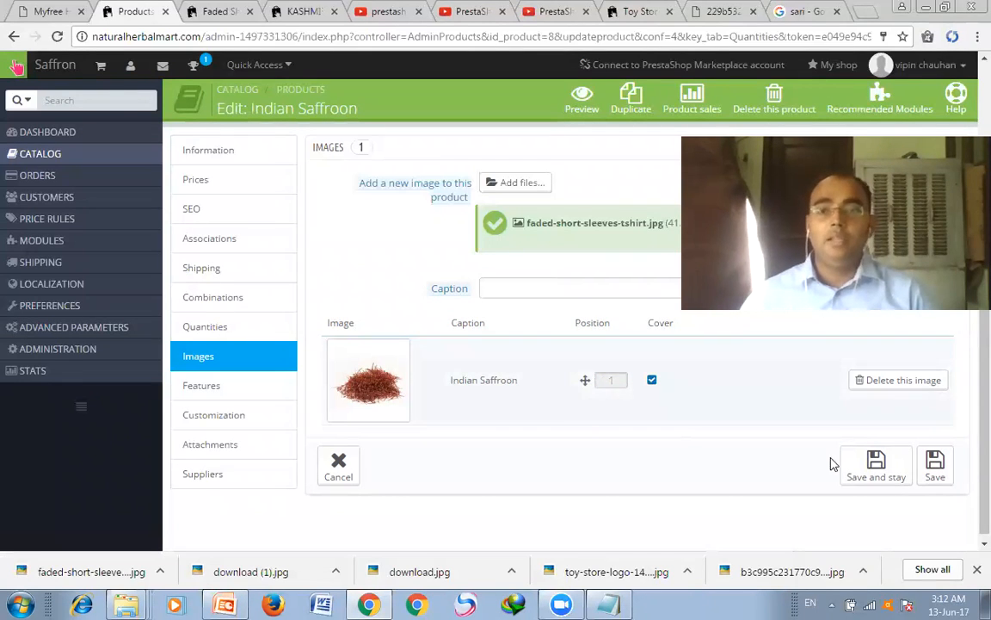
{"action": "left_click", "coordinate": [867, 467]}
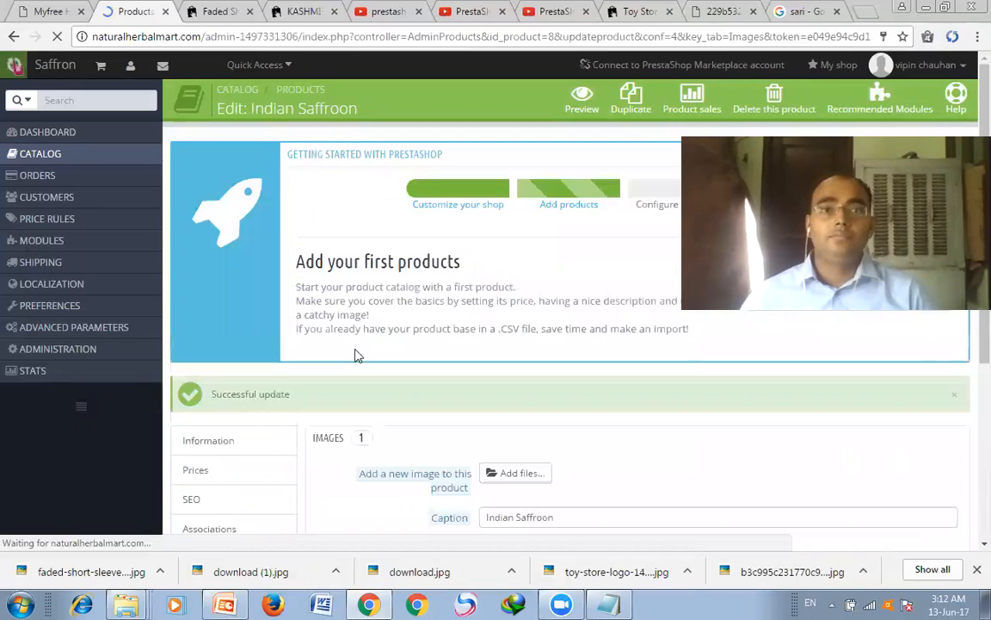
Step: Review the product's features, customization, attachments and suppliers settings, and save the product while staying on it
{"action": "scroll", "coordinate": [325, 353], "scroll_direction": "down", "scroll_amount": 1}
{"action": "scroll", "coordinate": [326, 352], "scroll_direction": "down", "scroll_amount": 3}
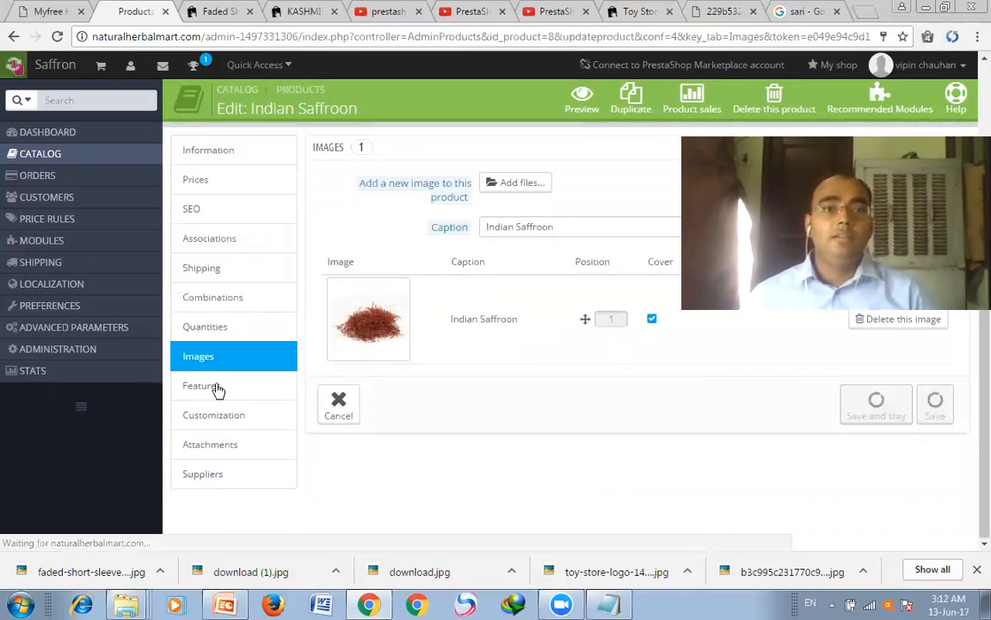
{"action": "left_click", "coordinate": [218, 389]}
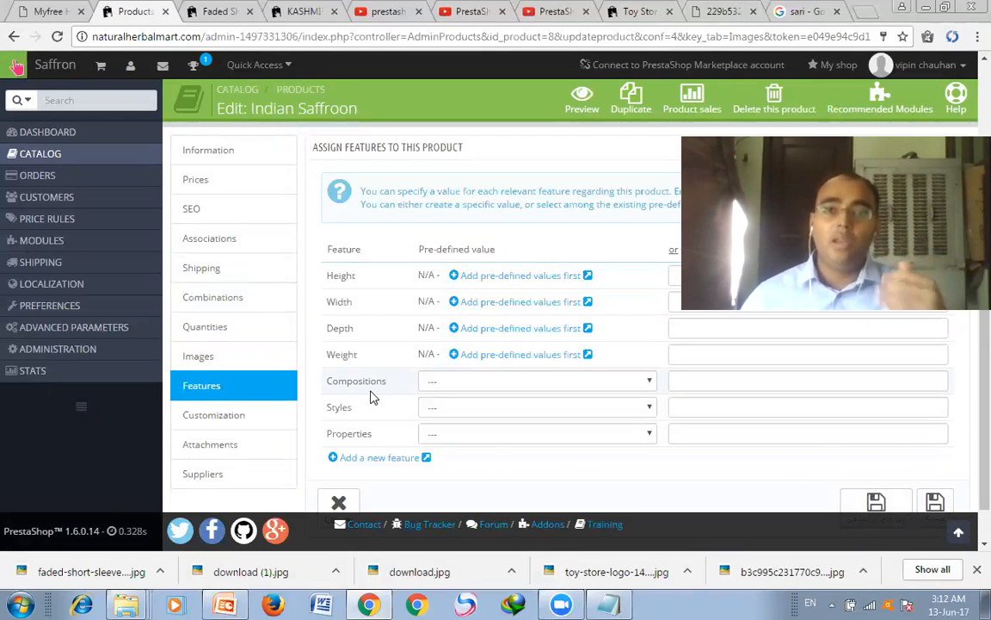
{"action": "scroll", "coordinate": [459, 413], "scroll_direction": "down", "scroll_amount": 1}
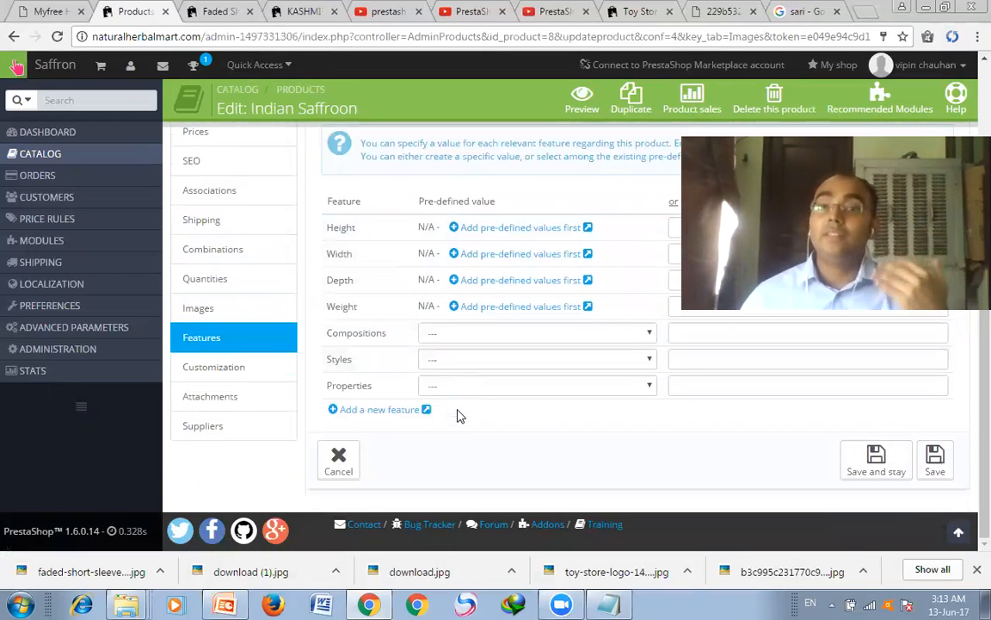
{"action": "left_click", "coordinate": [243, 369]}
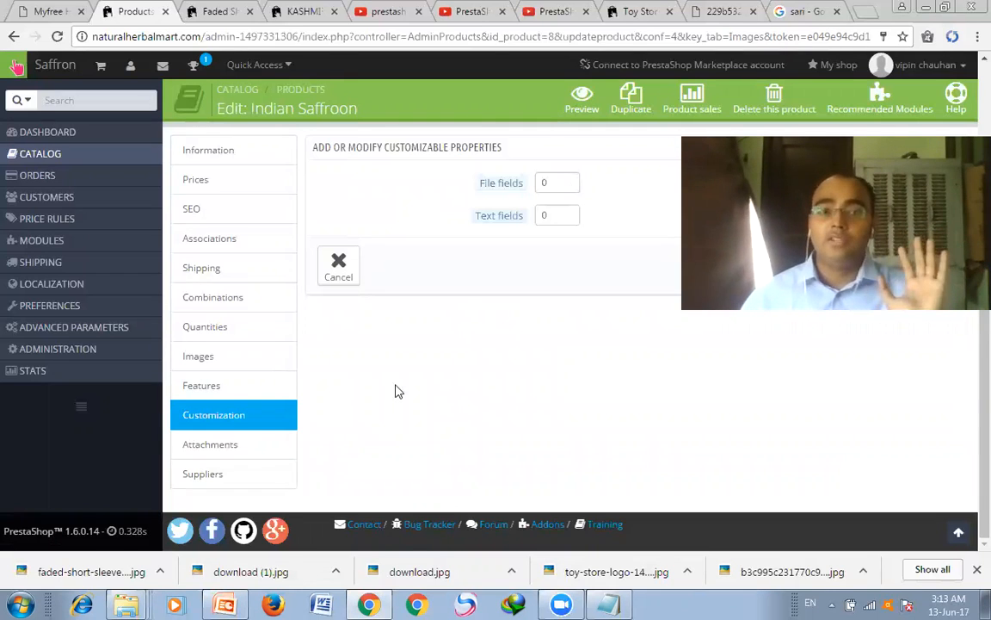
{"action": "left_click", "coordinate": [253, 451]}
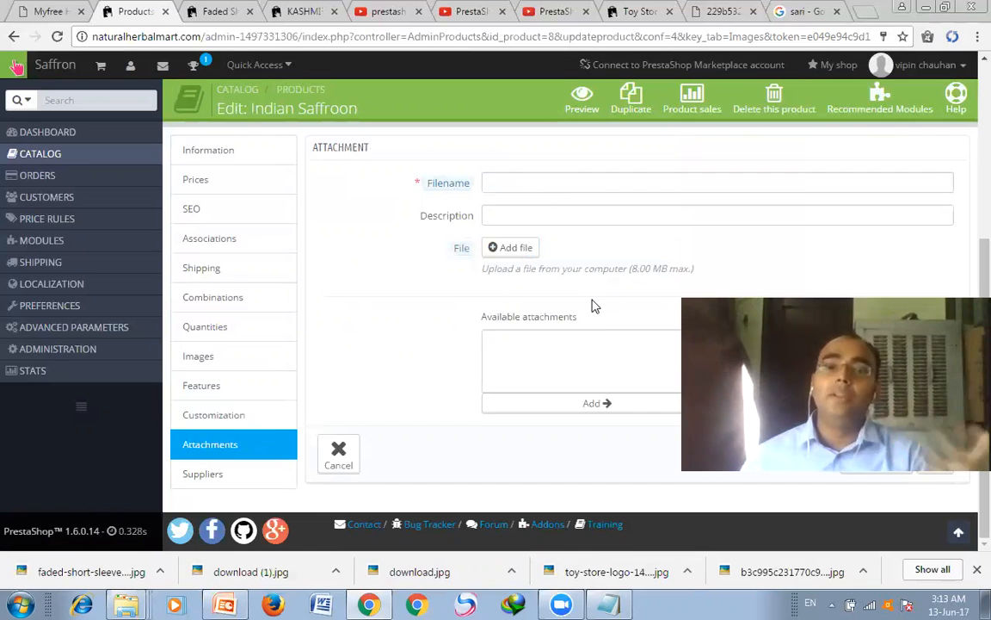
{"action": "left_click", "coordinate": [220, 475]}
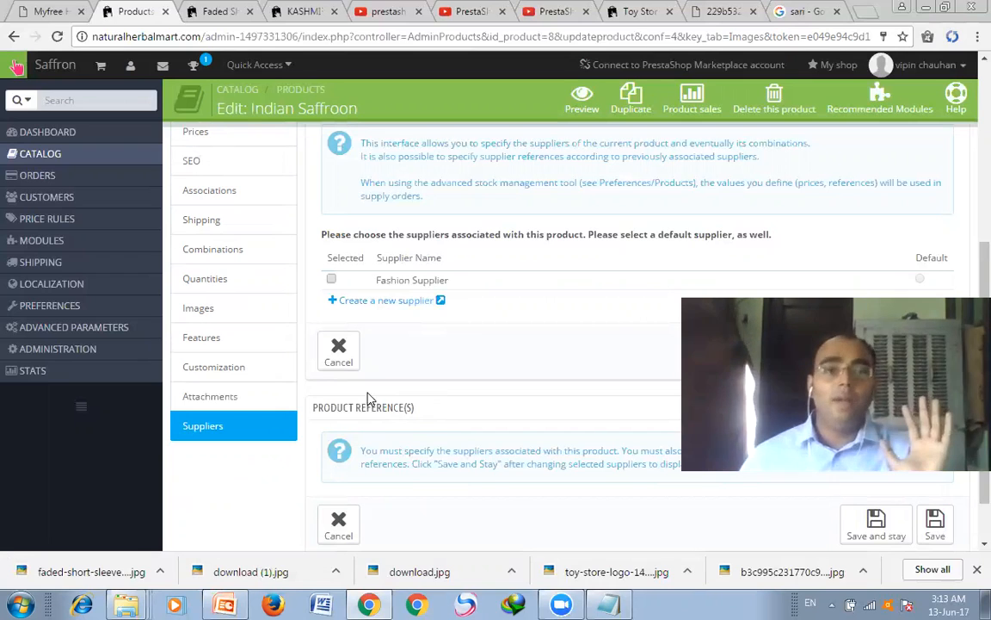
{"action": "left_click", "coordinate": [856, 525]}
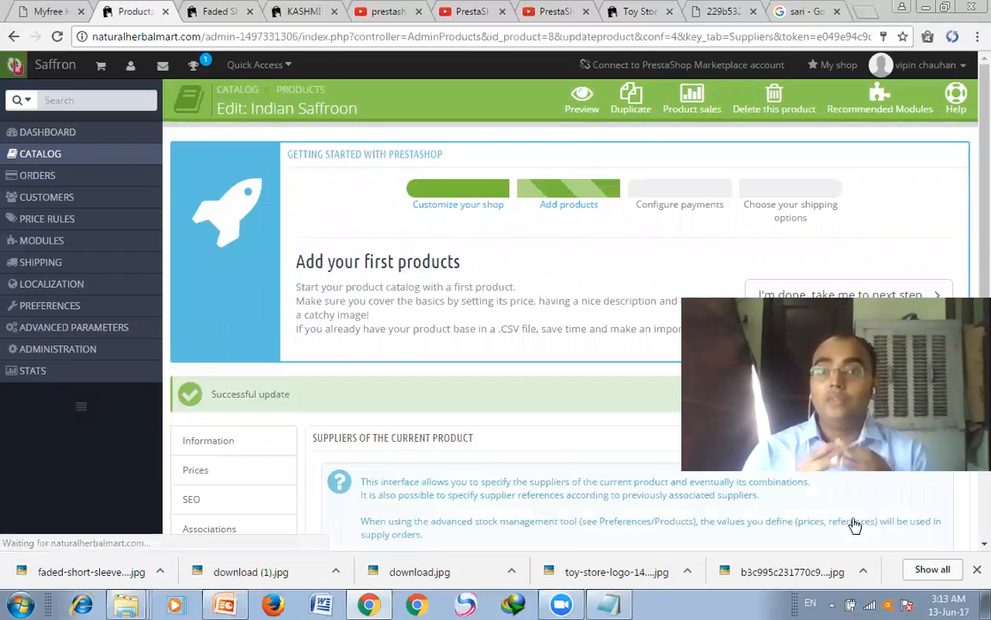
Step: Open the shop's storefront and examine how the home page lists Indian Saffroon under new arrivals and the popular products
{"action": "left_click", "coordinate": [824, 66]}
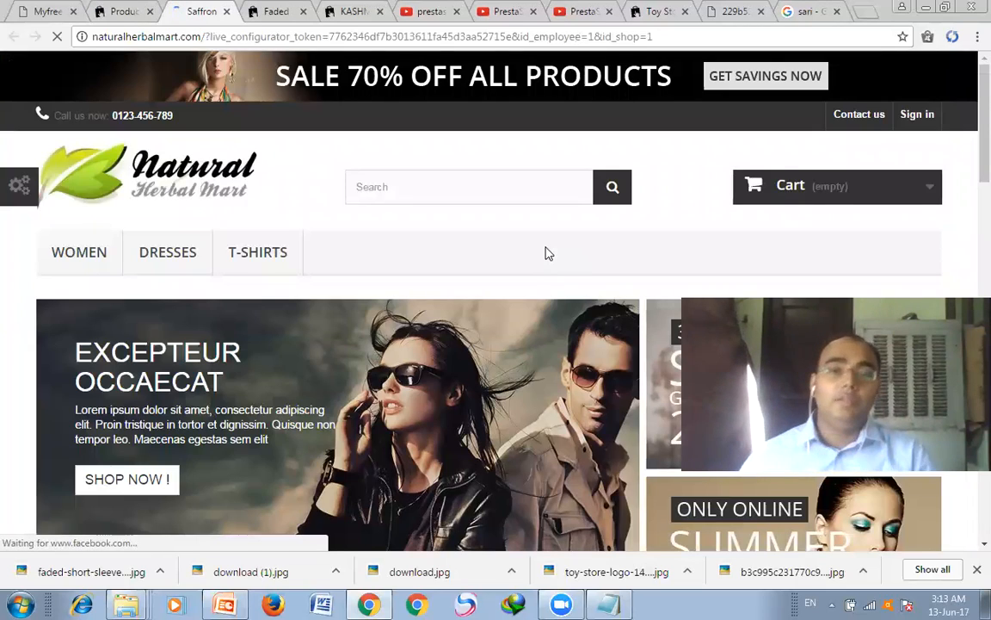
{"action": "scroll", "coordinate": [520, 307], "scroll_direction": "down", "scroll_amount": 5}
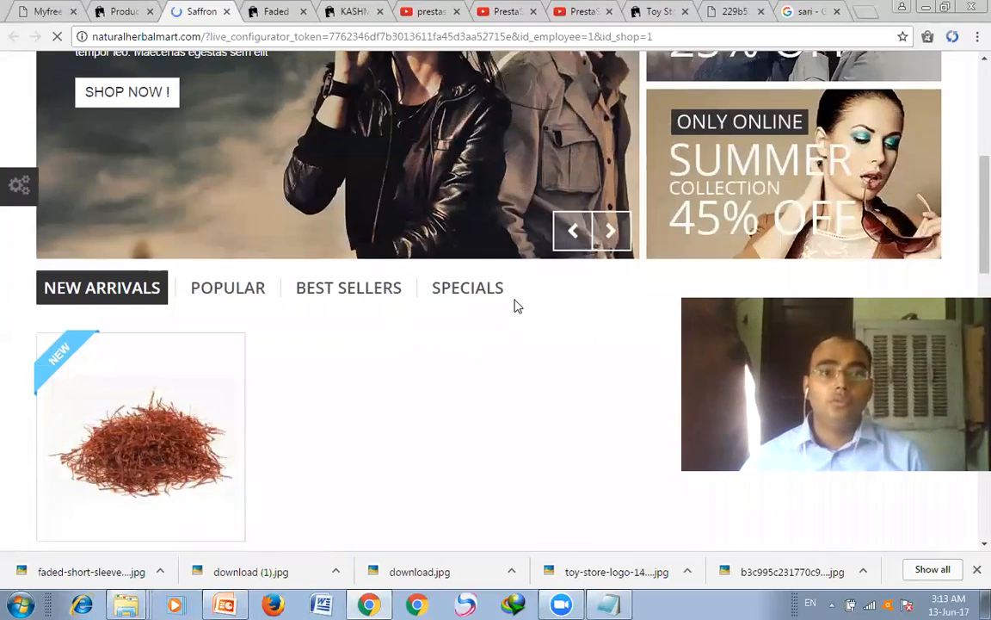
{"action": "scroll", "coordinate": [321, 372], "scroll_direction": "down", "scroll_amount": 3}
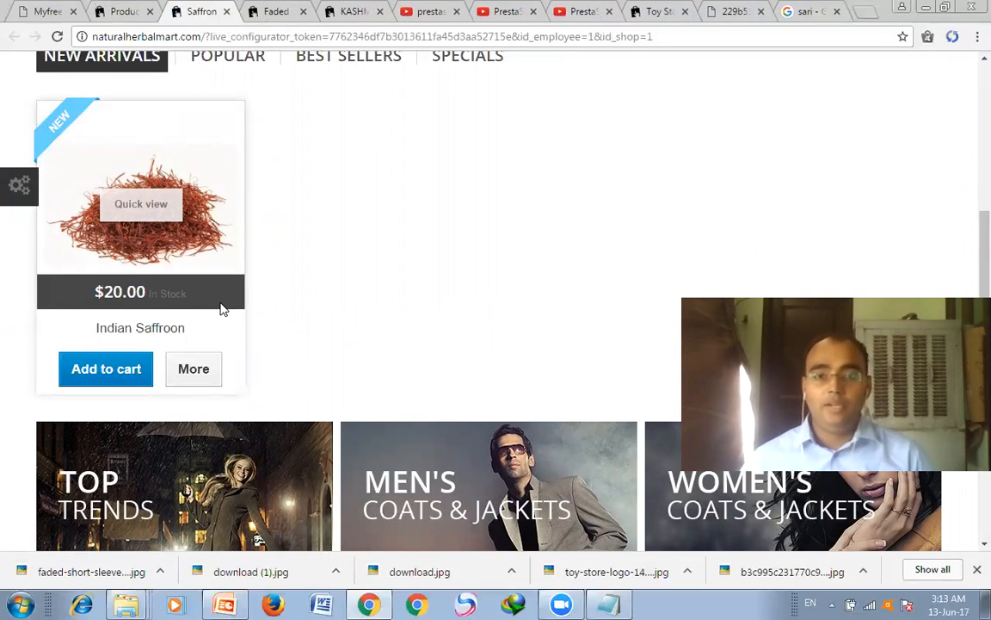
{"action": "scroll", "coordinate": [221, 310], "scroll_direction": "up", "scroll_amount": 2}
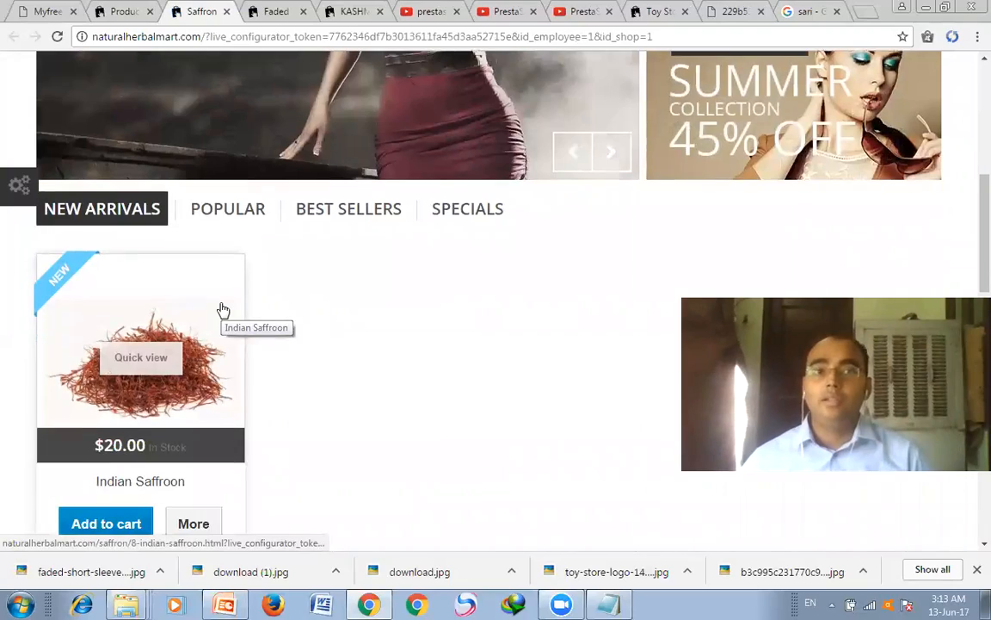
{"action": "scroll", "coordinate": [222, 310], "scroll_direction": "down", "scroll_amount": 10}
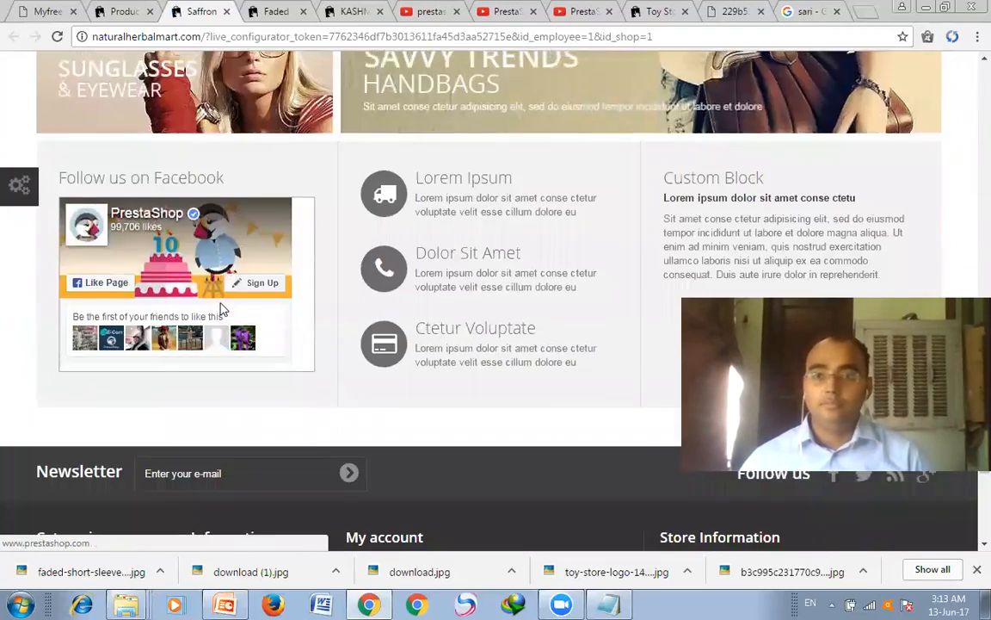
{"action": "scroll", "coordinate": [221, 310], "scroll_direction": "up", "scroll_amount": 8}
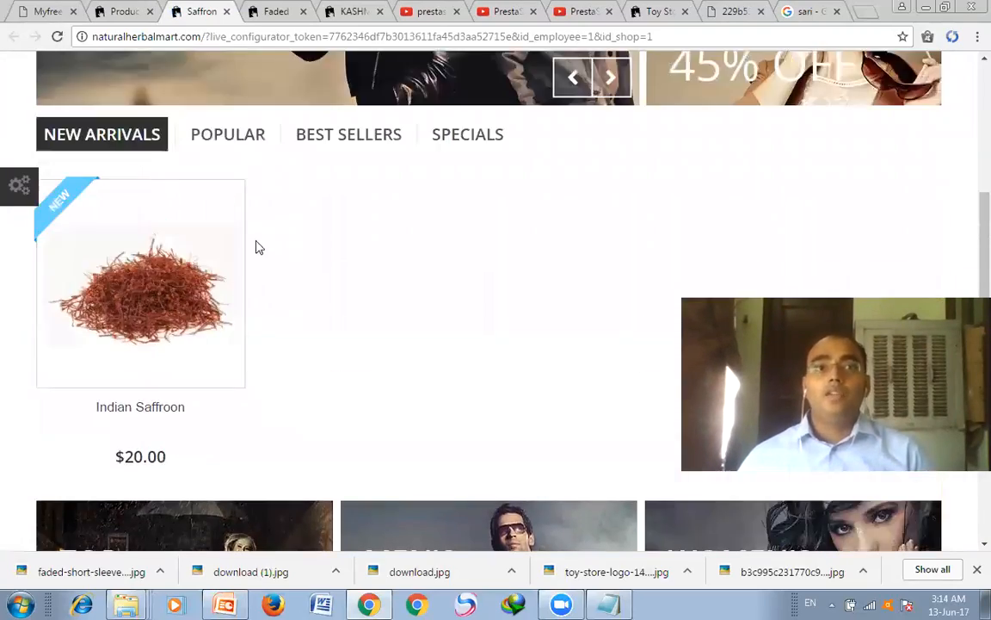
{"action": "scroll", "coordinate": [256, 248], "scroll_direction": "up", "scroll_amount": 2}
{"action": "left_click", "coordinate": [247, 289]}
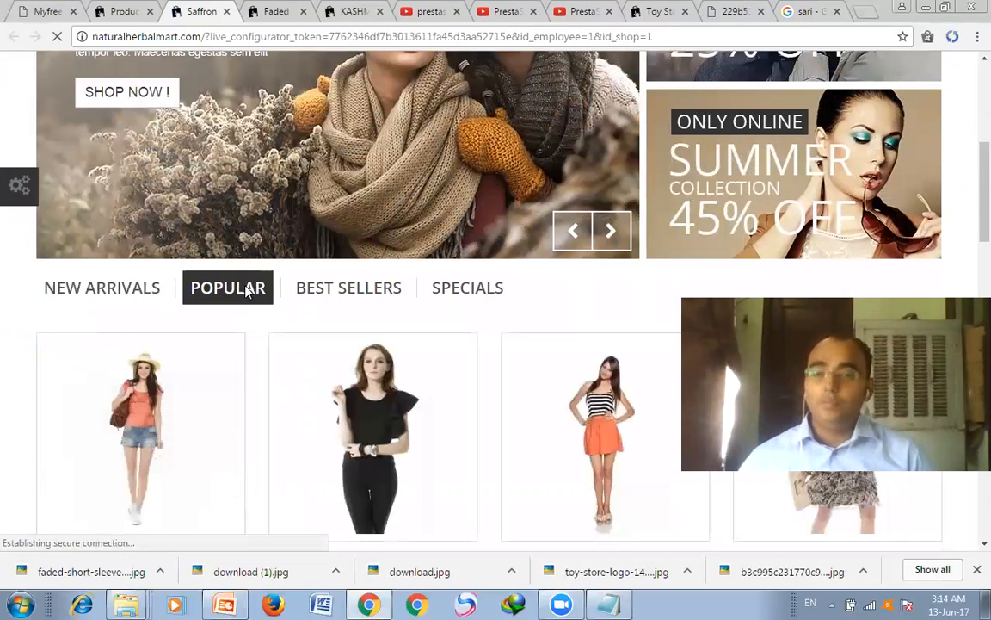
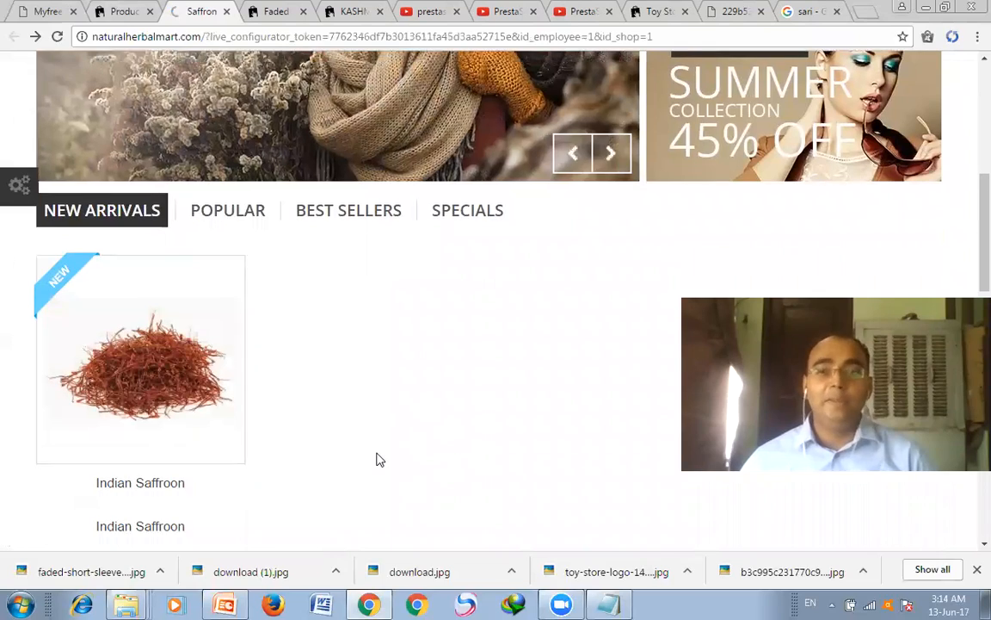
{"action": "scroll", "coordinate": [376, 460], "scroll_direction": "up", "scroll_amount": 4}
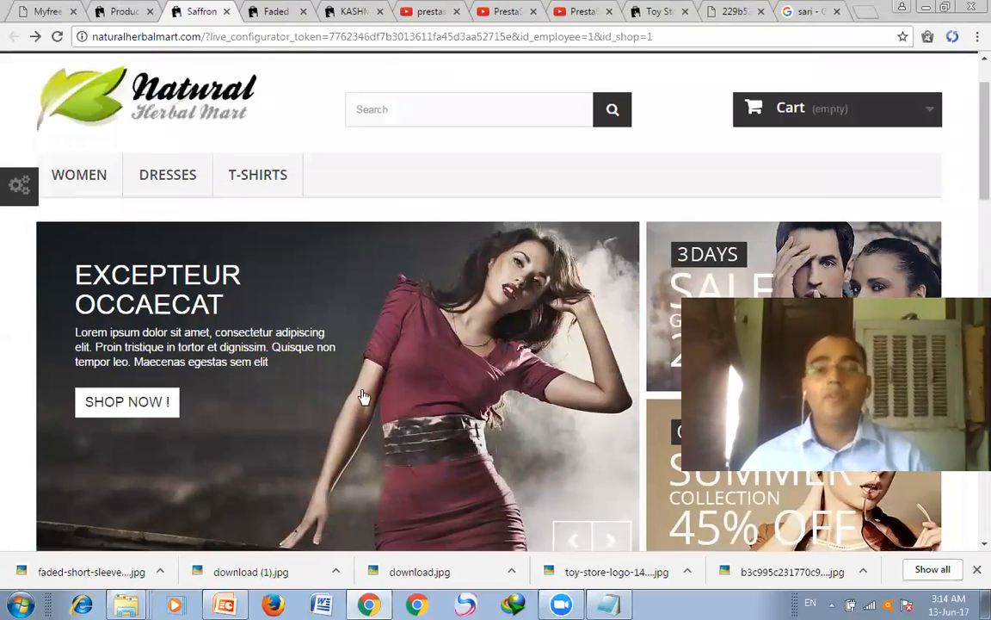
Step: Examine the Indian Saffroon entry with its price and stock status in the storefront home page's new arrivals
{"action": "scroll", "coordinate": [382, 380], "scroll_direction": "up", "scroll_amount": 1}
{"action": "scroll", "coordinate": [381, 379], "scroll_direction": "down", "scroll_amount": 3}
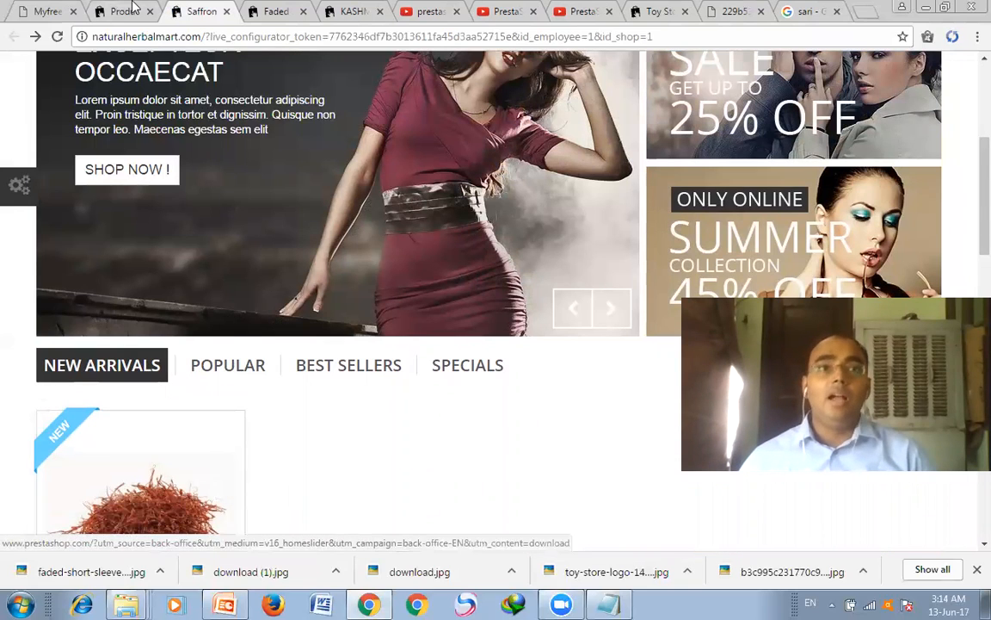
{"action": "scroll", "coordinate": [198, 452], "scroll_direction": "down", "scroll_amount": 1}
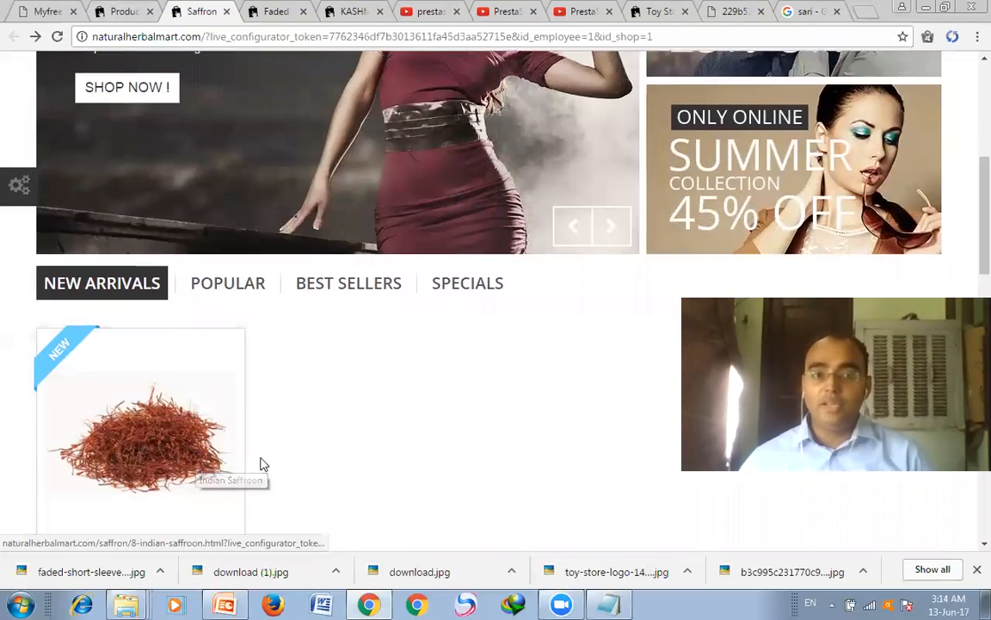
{"action": "scroll", "coordinate": [263, 465], "scroll_direction": "down", "scroll_amount": 1}
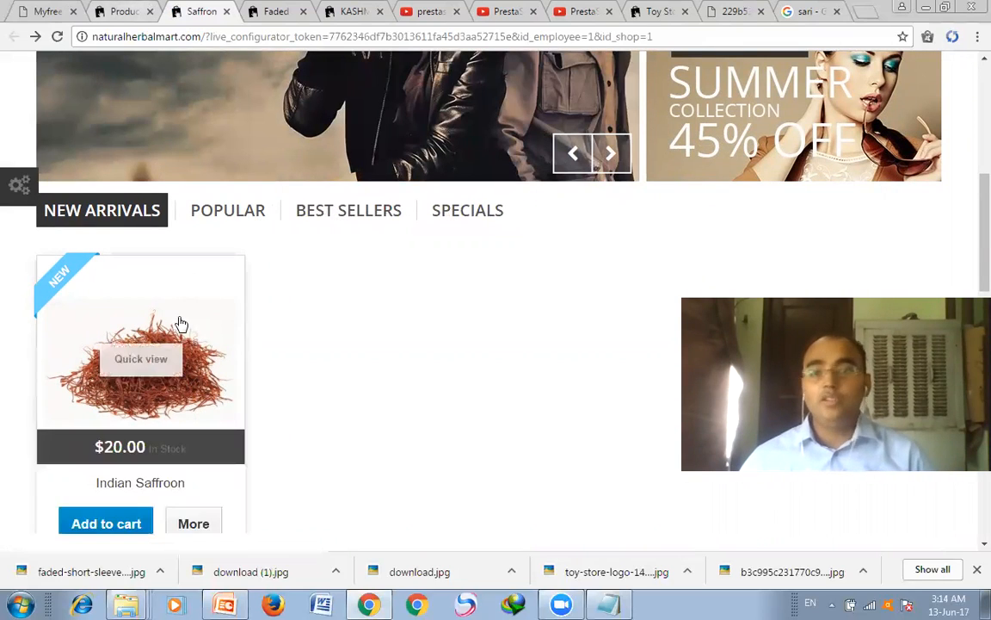
Step: Return to the back office and open the catalog's product list at the Indian Saffroon entry
{"action": "left_click", "coordinate": [129, 11]}
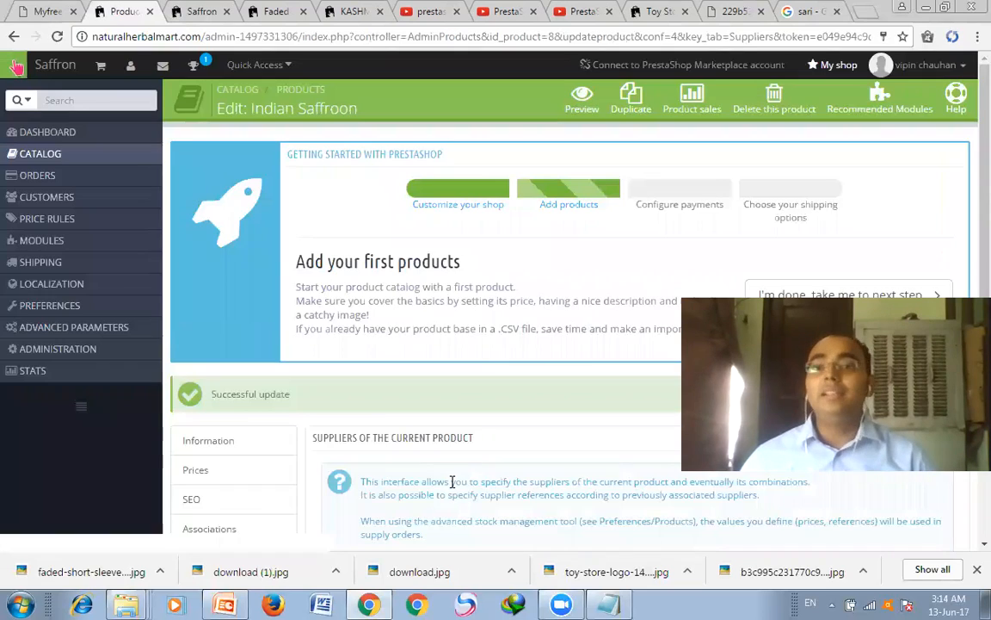
{"action": "scroll", "coordinate": [454, 495], "scroll_direction": "down", "scroll_amount": 2}
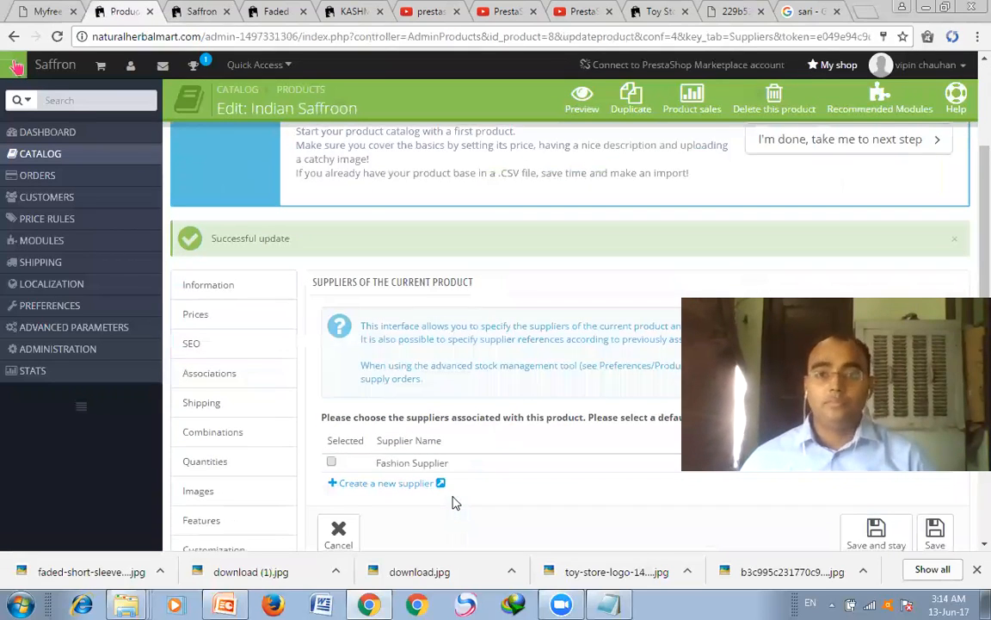
{"action": "scroll", "coordinate": [472, 463], "scroll_direction": "down", "scroll_amount": 3}
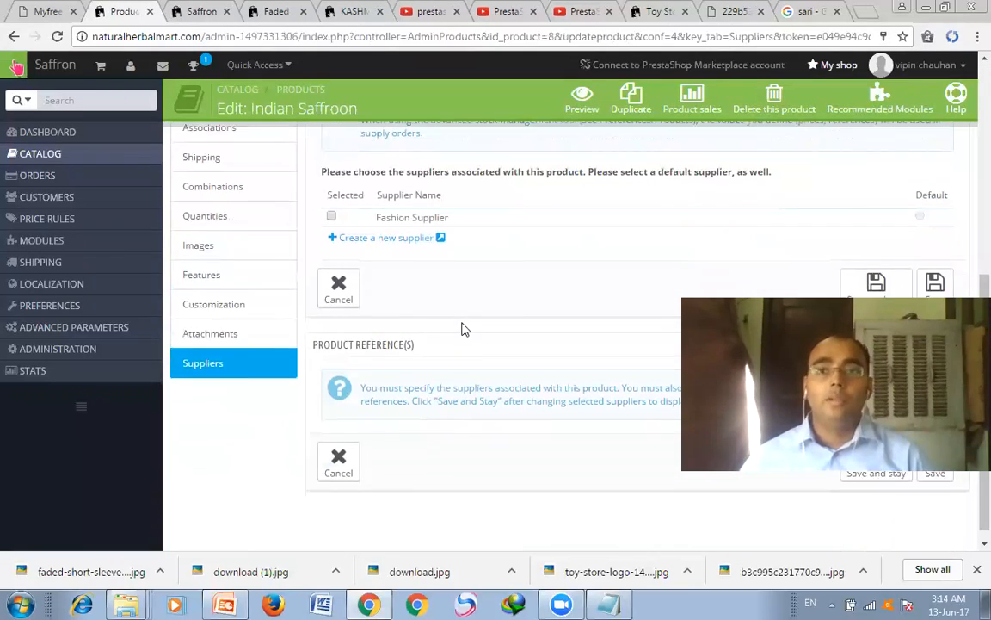
{"action": "scroll", "coordinate": [361, 337], "scroll_direction": "up", "scroll_amount": 2}
{"action": "mouse_move", "coordinate": [115, 157]}
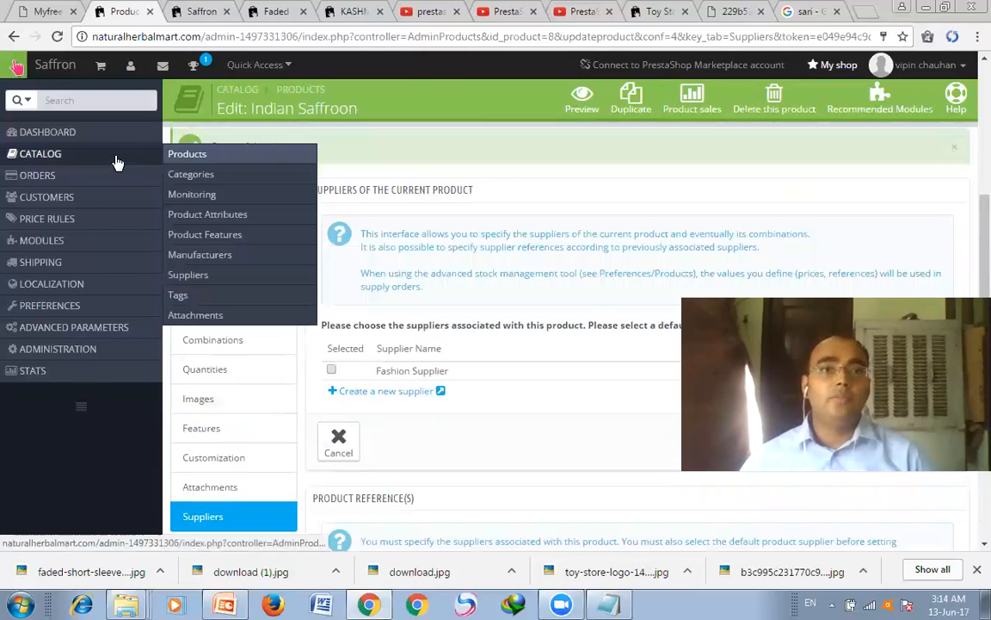
{"action": "left_click", "coordinate": [198, 160]}
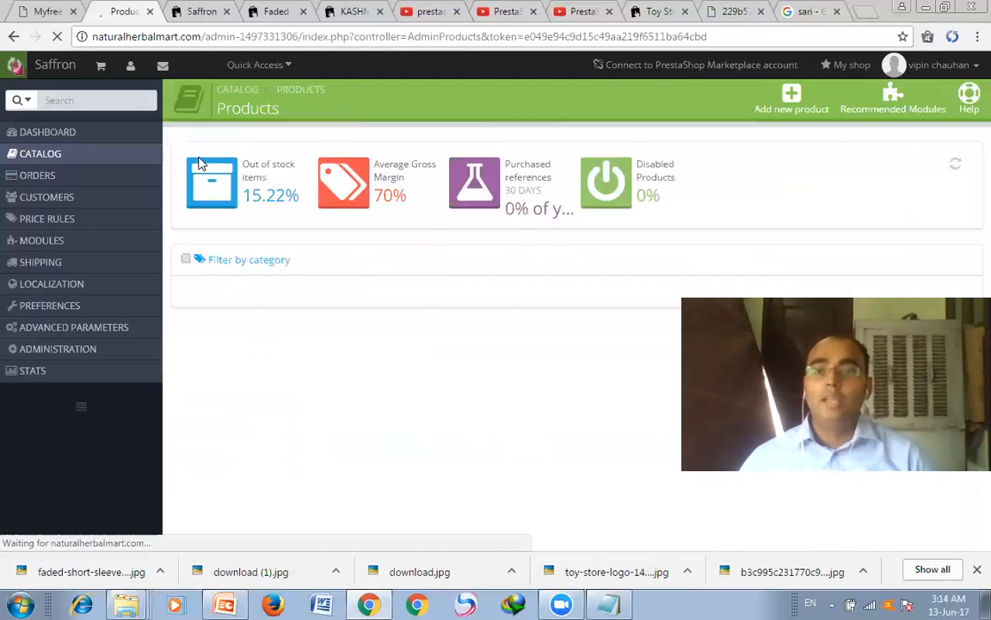
{"action": "scroll", "coordinate": [398, 344], "scroll_direction": "down", "scroll_amount": 2}
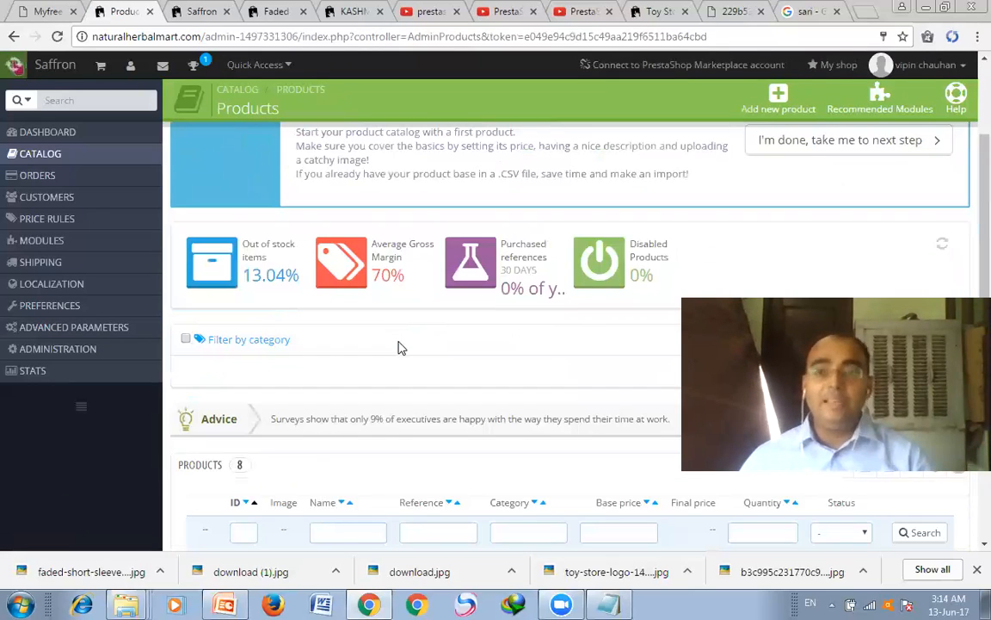
{"action": "scroll", "coordinate": [400, 348], "scroll_direction": "down", "scroll_amount": 2}
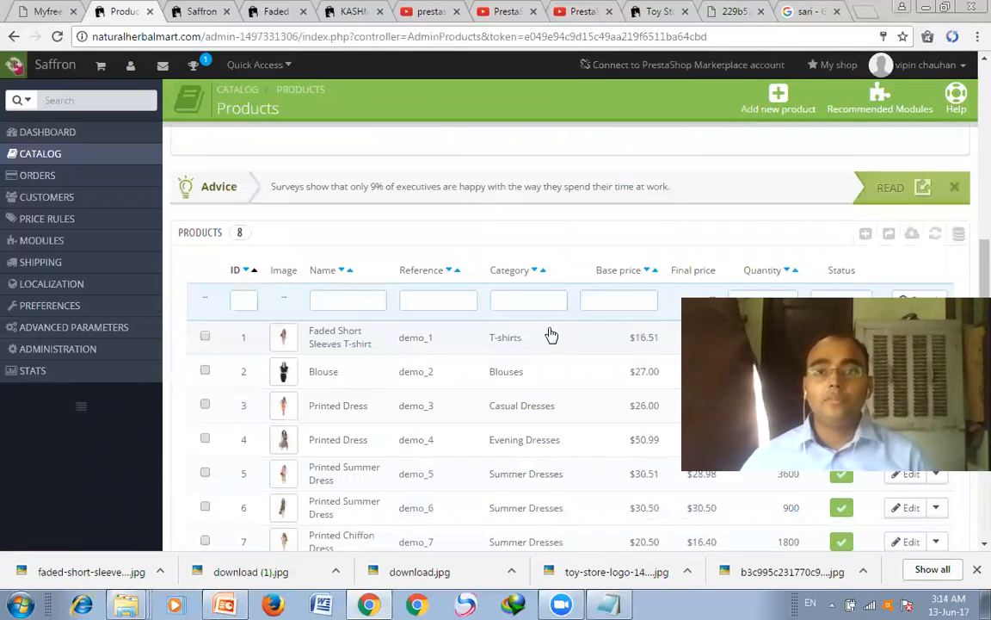
{"action": "scroll", "coordinate": [551, 334], "scroll_direction": "down", "scroll_amount": 1}
{"action": "scroll", "coordinate": [527, 330], "scroll_direction": "down", "scroll_amount": 1}
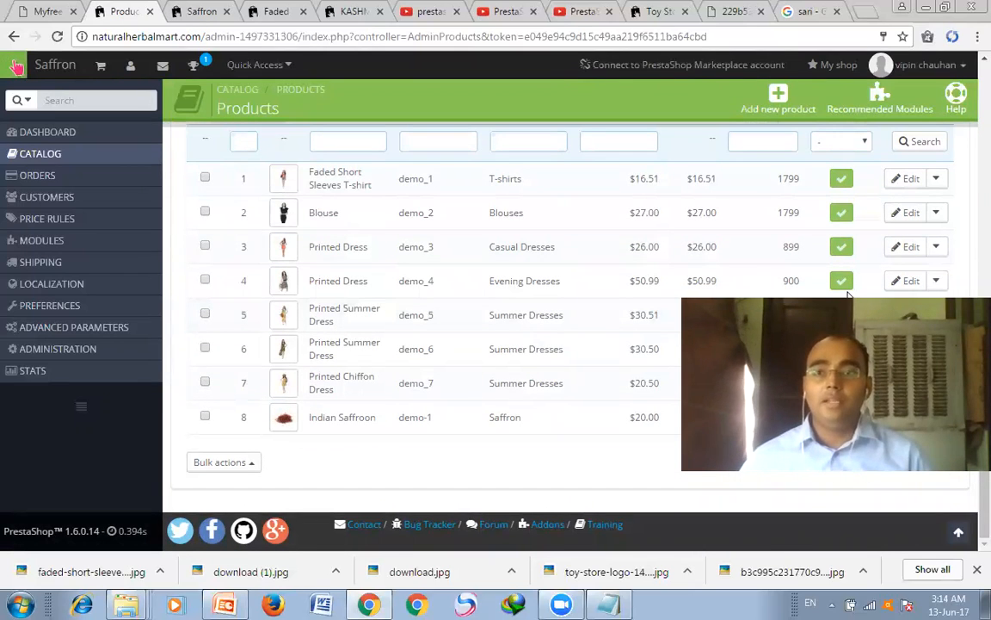
{"action": "left_click", "coordinate": [940, 422]}
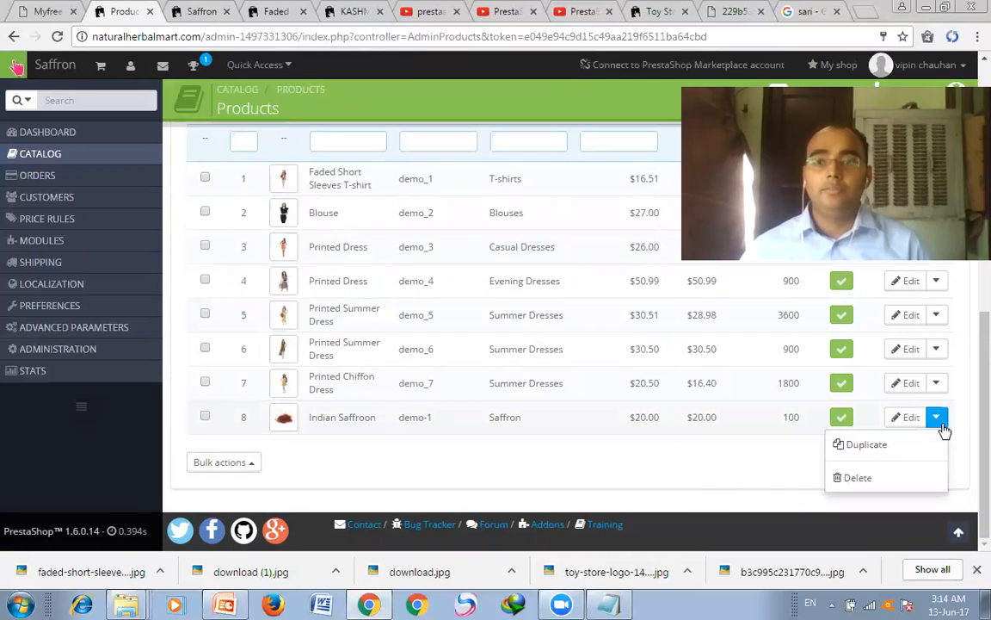
{"action": "left_click", "coordinate": [847, 484]}
{"action": "left_click", "coordinate": [637, 151]}
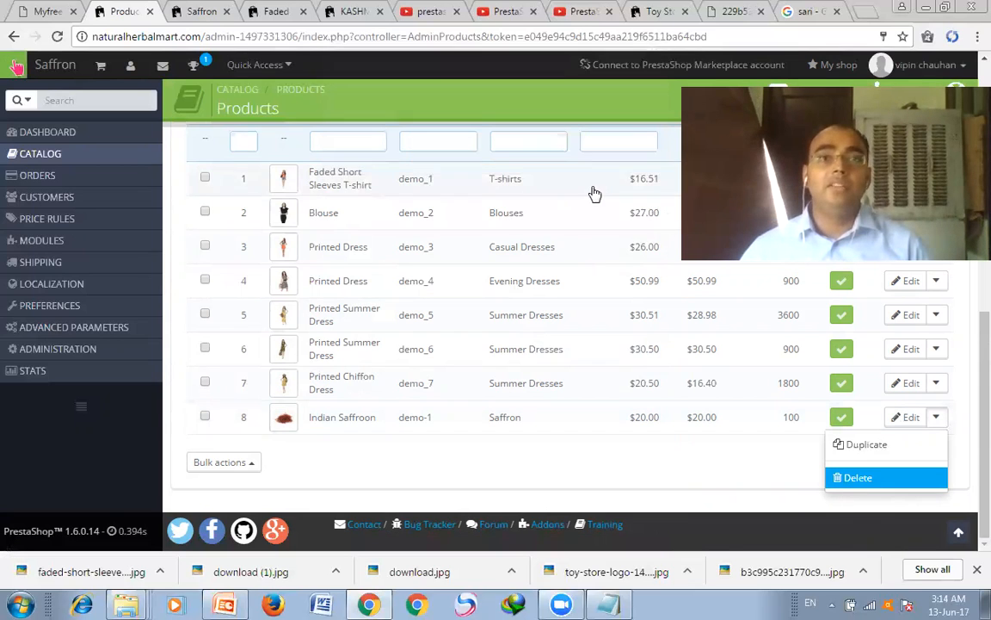
Step: Open Indian Saffroon's storefront product page and examine its image, price, description, additional information and reviews
{"action": "left_click", "coordinate": [185, 10]}
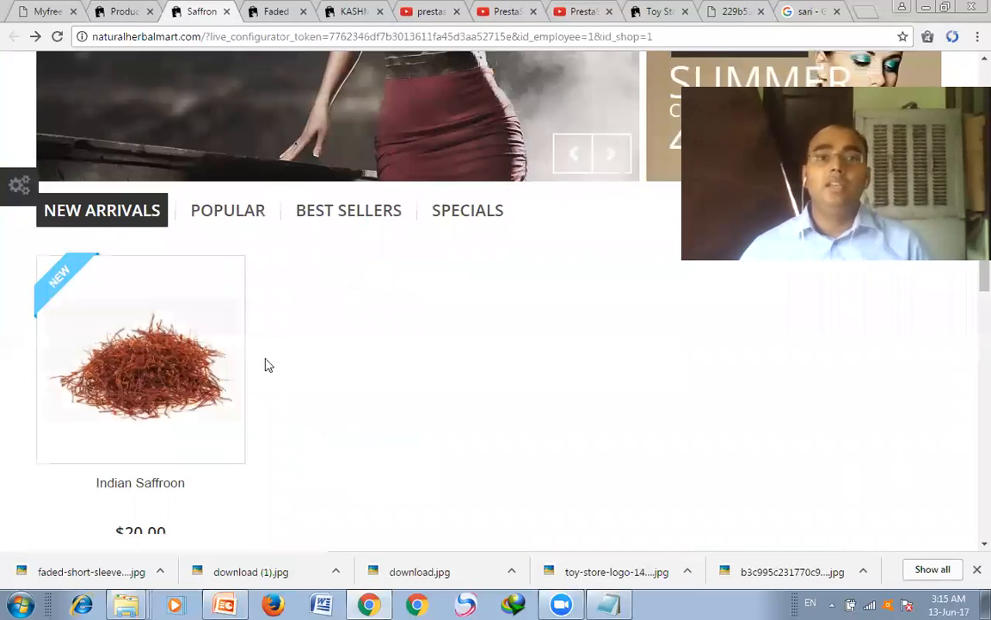
{"action": "mouse_move", "coordinate": [182, 362]}
{"action": "left_click", "coordinate": [217, 348]}
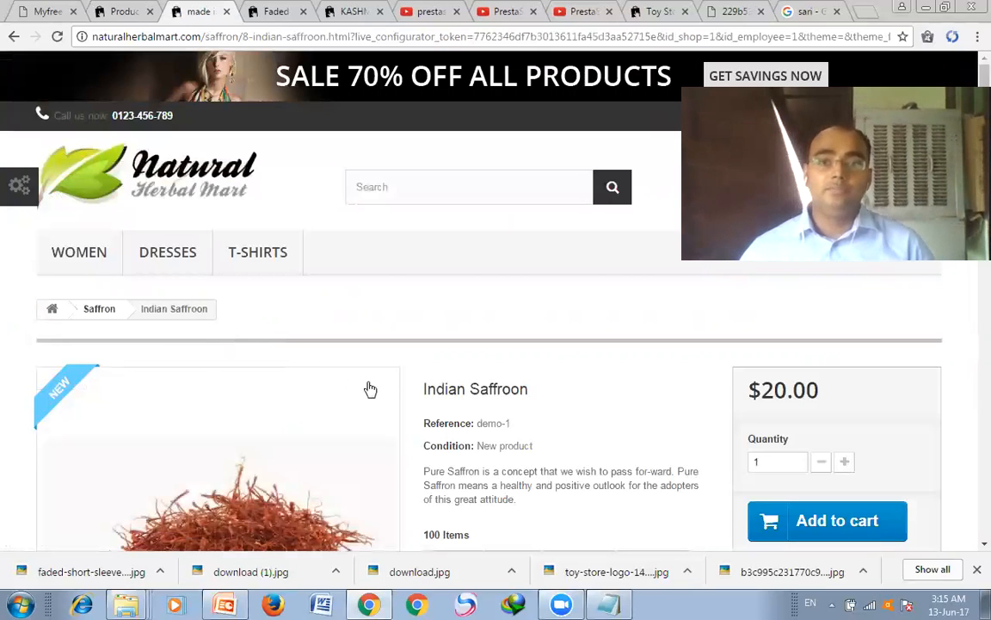
{"action": "scroll", "coordinate": [367, 390], "scroll_direction": "down", "scroll_amount": 2}
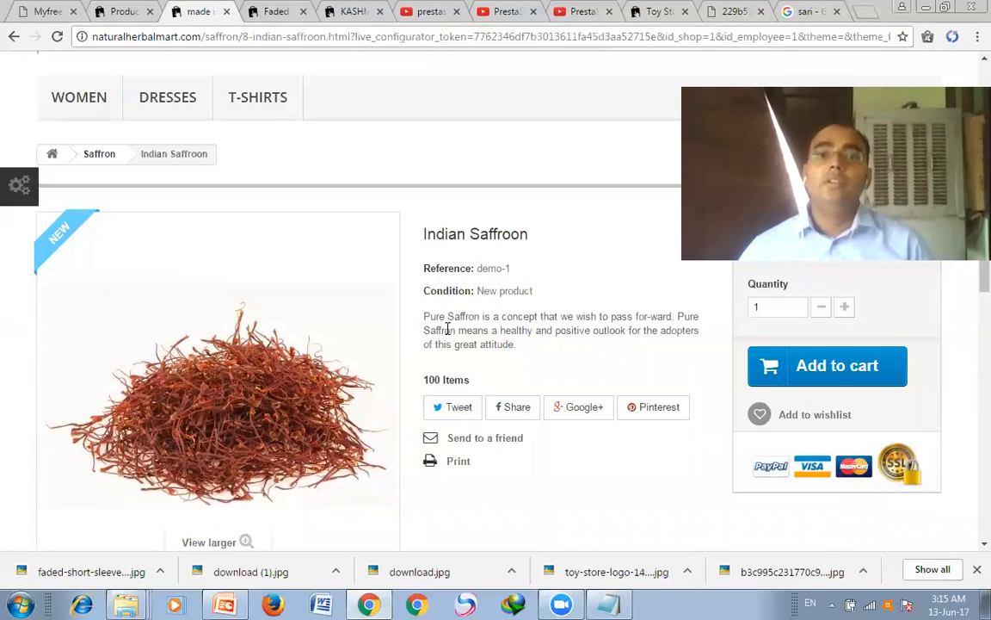
{"action": "scroll", "coordinate": [415, 403], "scroll_direction": "down", "scroll_amount": 4}
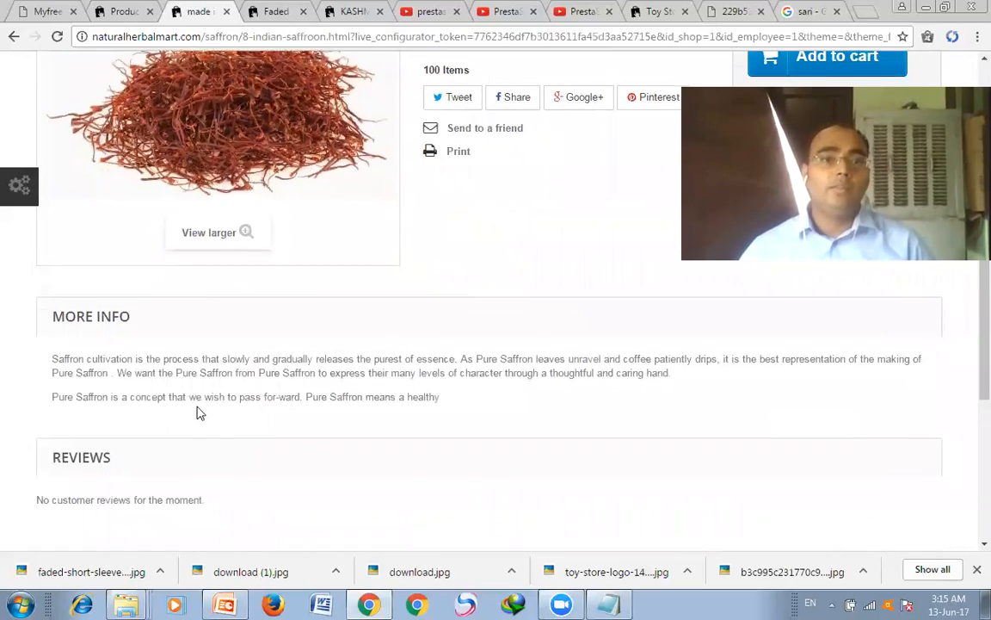
{"action": "scroll", "coordinate": [177, 401], "scroll_direction": "down", "scroll_amount": 4}
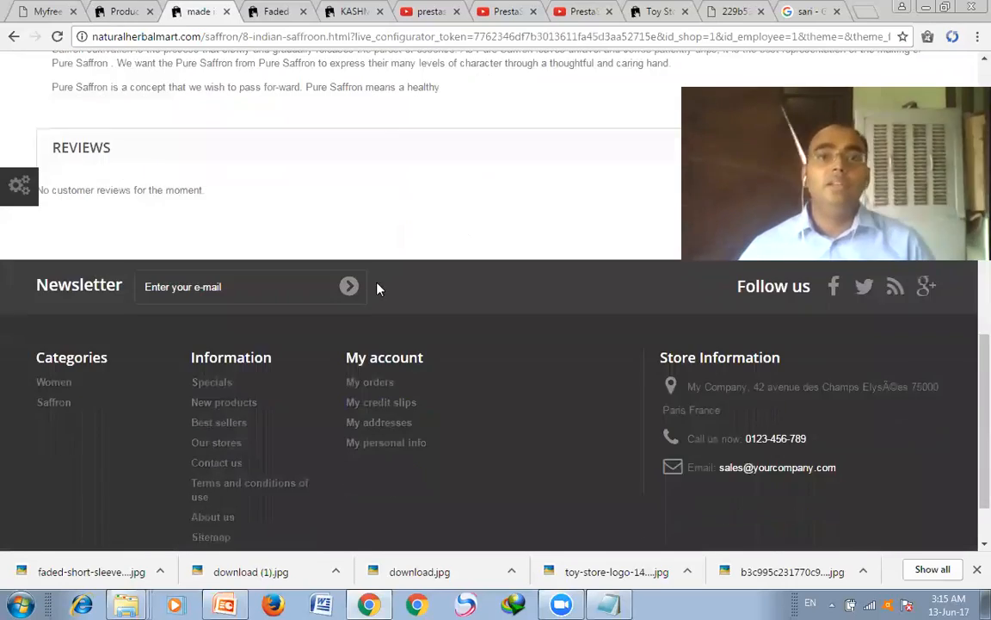
{"action": "scroll", "coordinate": [413, 345], "scroll_direction": "up", "scroll_amount": 2}
{"action": "scroll", "coordinate": [458, 406], "scroll_direction": "up", "scroll_amount": 10}
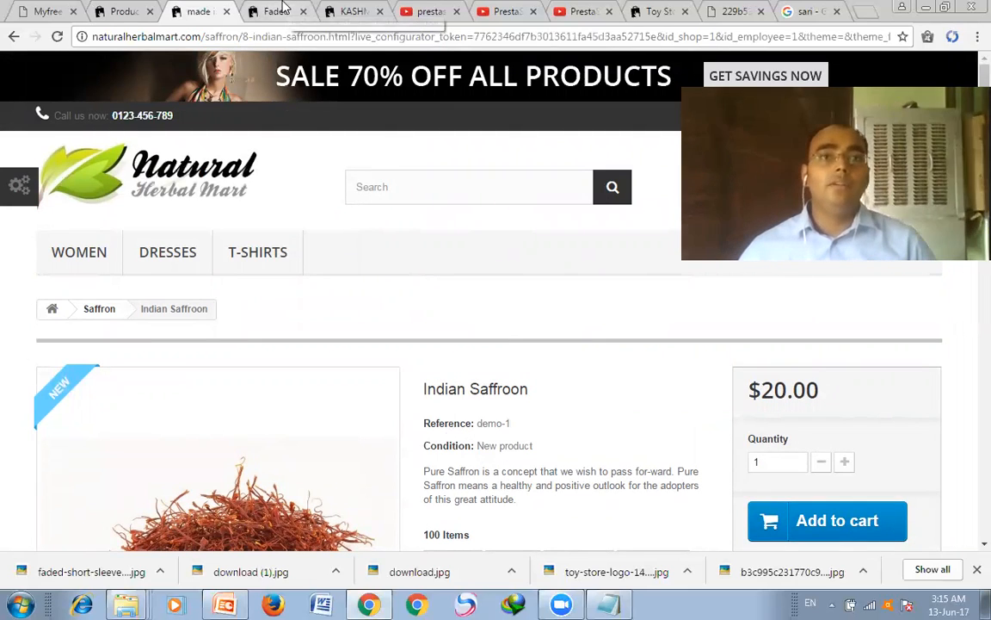
Step: Examine the Faded Short Sleeves T-shirt's storefront page, including its gallery and data sheet, for comparison
{"action": "key", "text": "ctrl+Tab"}
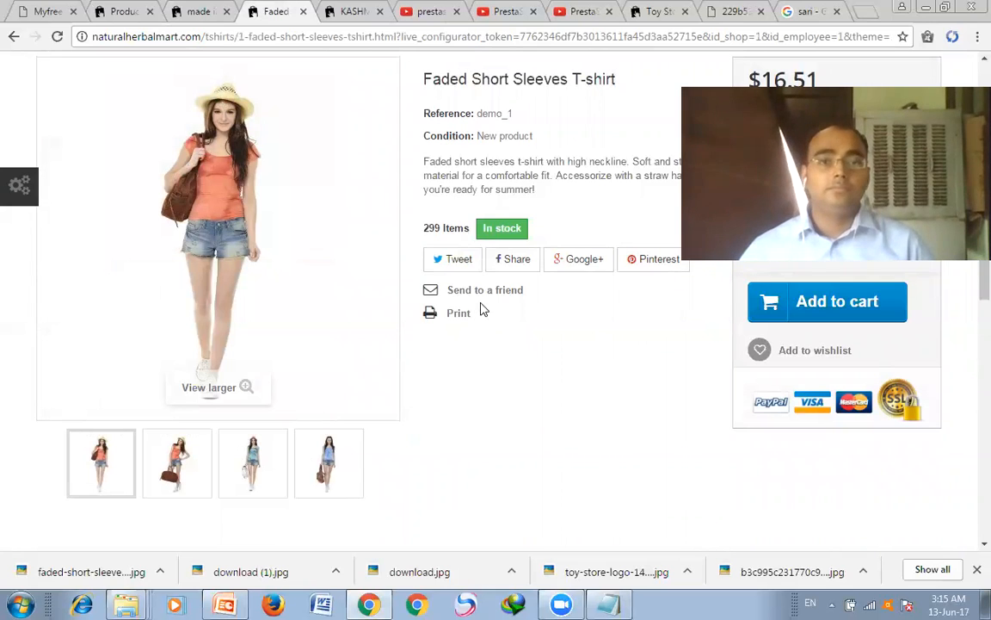
{"action": "scroll", "coordinate": [497, 402], "scroll_direction": "up", "scroll_amount": 4}
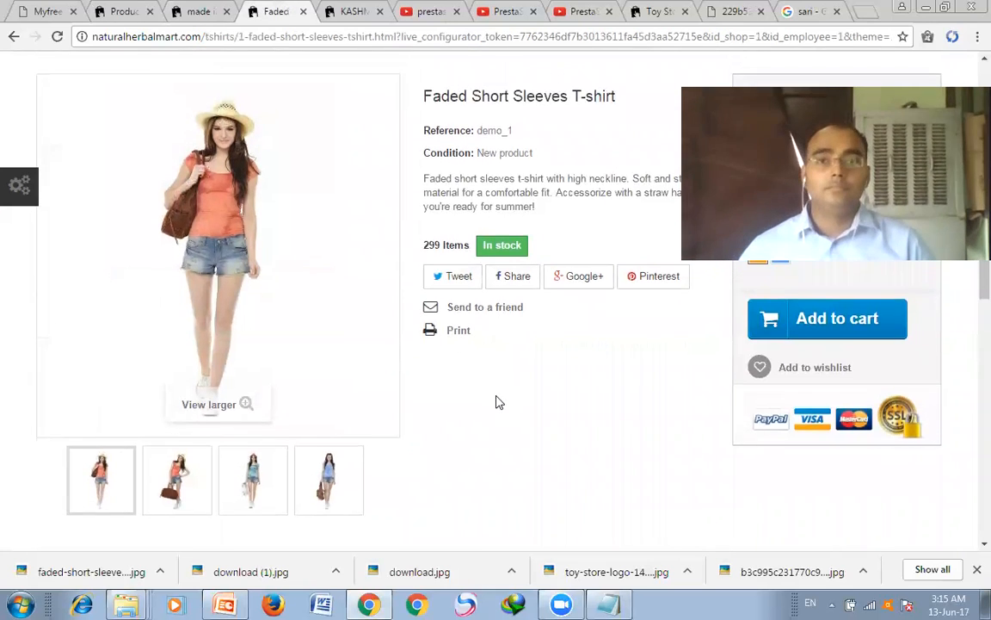
{"action": "scroll", "coordinate": [497, 402], "scroll_direction": "down", "scroll_amount": 3}
{"action": "scroll", "coordinate": [499, 403], "scroll_direction": "down", "scroll_amount": 3}
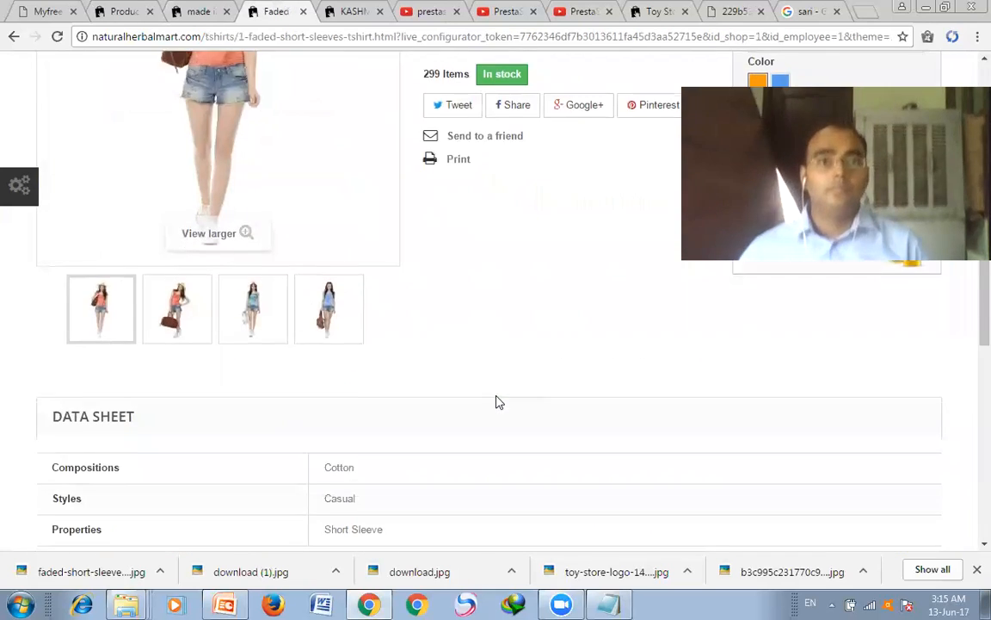
{"action": "scroll", "coordinate": [499, 403], "scroll_direction": "up", "scroll_amount": 4}
Step: Delete the Indian Saffroon product from the back office product list
{"action": "left_click", "coordinate": [121, 10]}
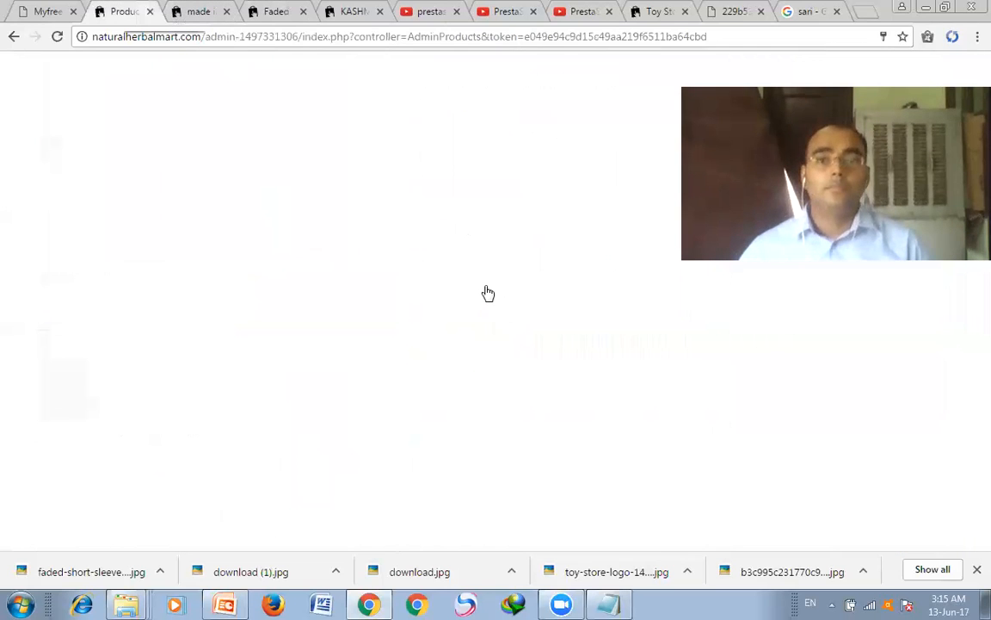
{"action": "scroll", "coordinate": [769, 433], "scroll_direction": "down", "scroll_amount": 2}
{"action": "left_click", "coordinate": [937, 473]}
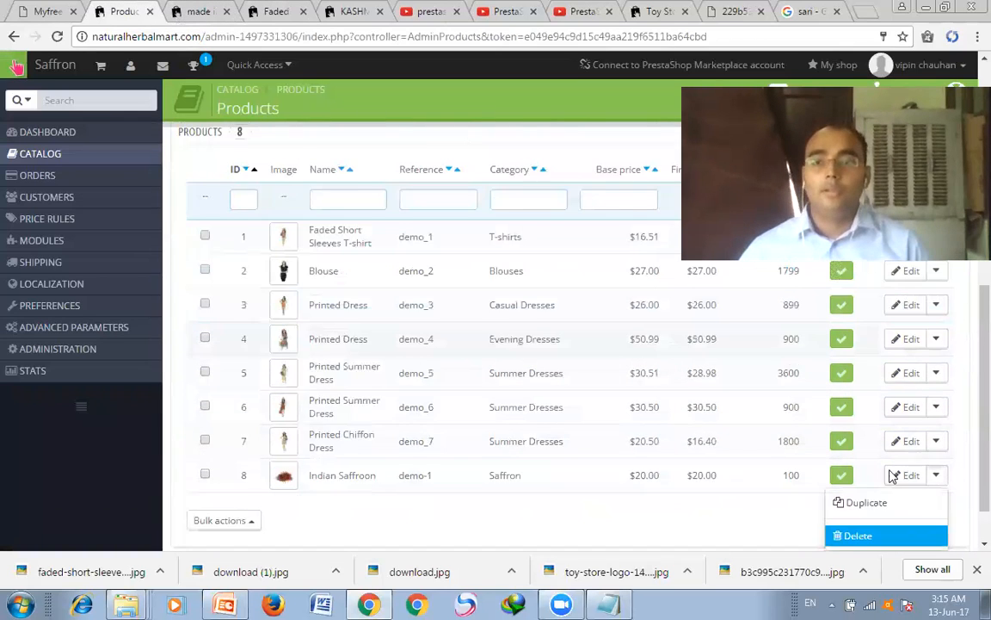
{"action": "scroll", "coordinate": [936, 469], "scroll_direction": "down", "scroll_amount": 1}
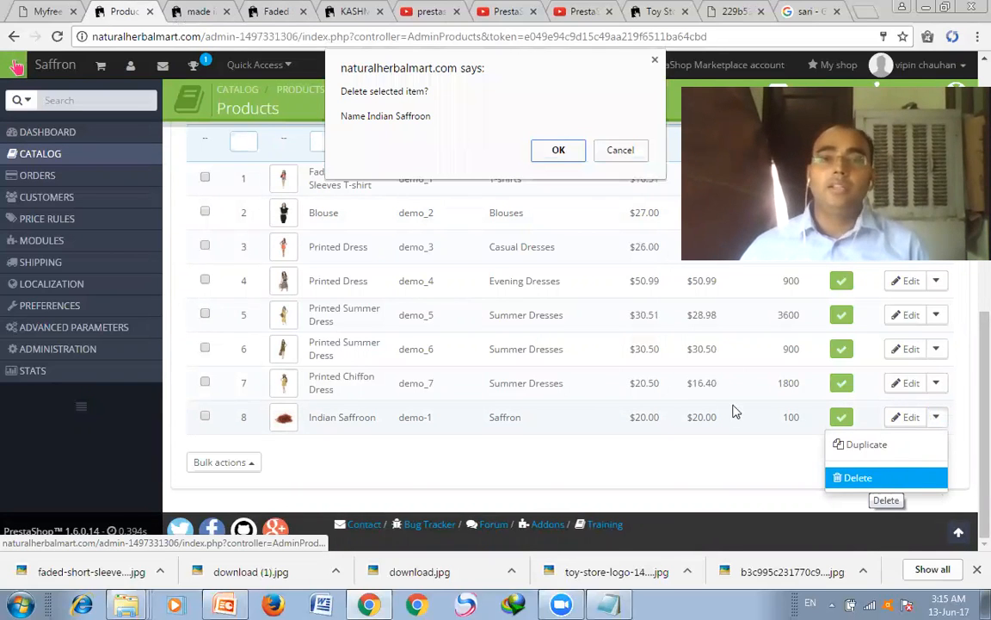
{"action": "left_click", "coordinate": [559, 151]}
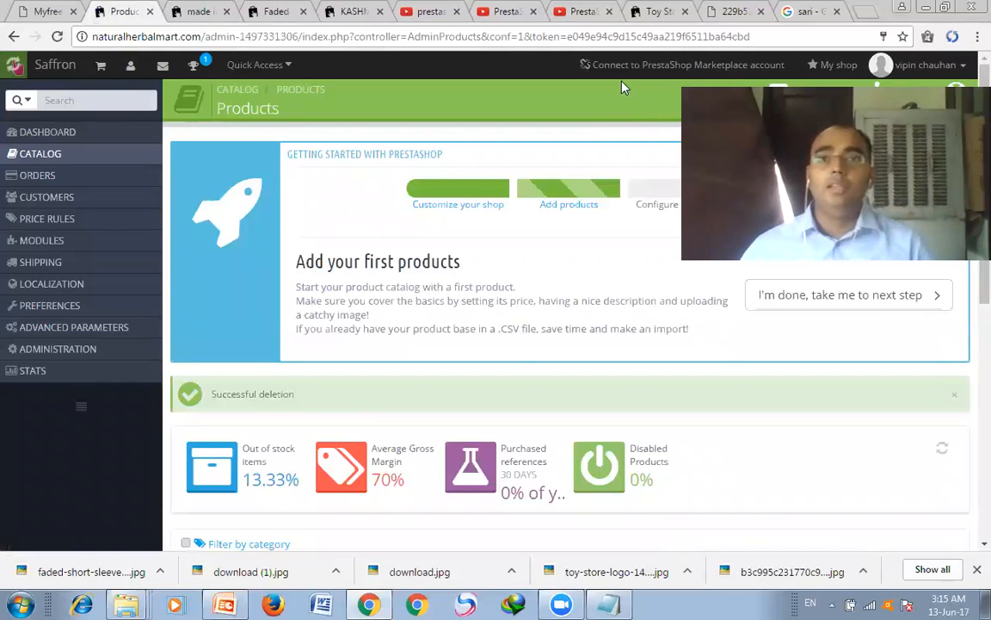
Step: Go back to the storefront home page and check its product listings for the deleted Indian Saffroon
{"action": "left_click", "coordinate": [189, 10]}
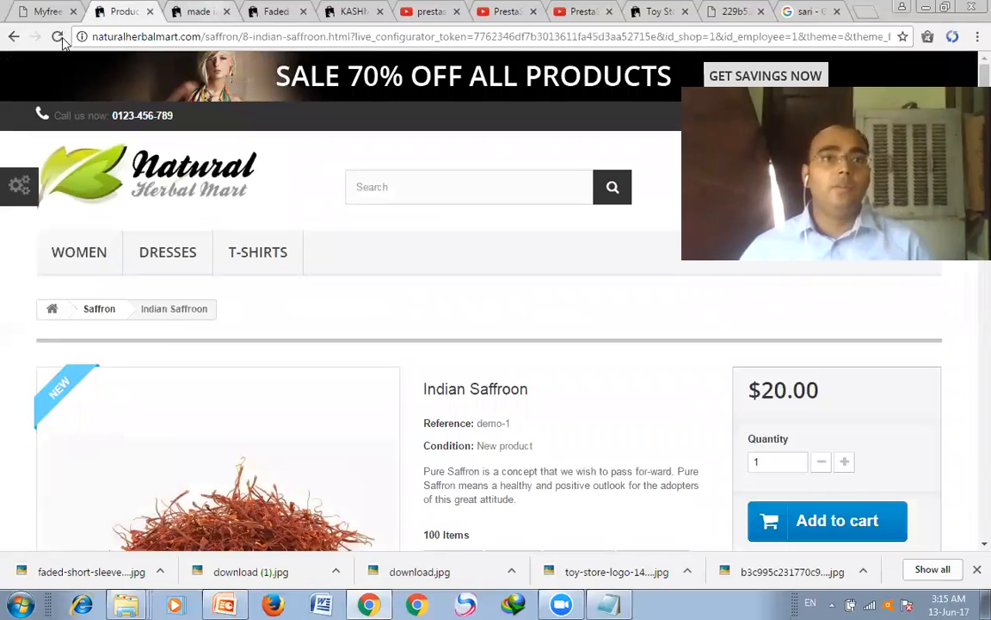
{"action": "left_click", "coordinate": [96, 196]}
{"action": "scroll", "coordinate": [342, 268], "scroll_direction": "down", "scroll_amount": 3}
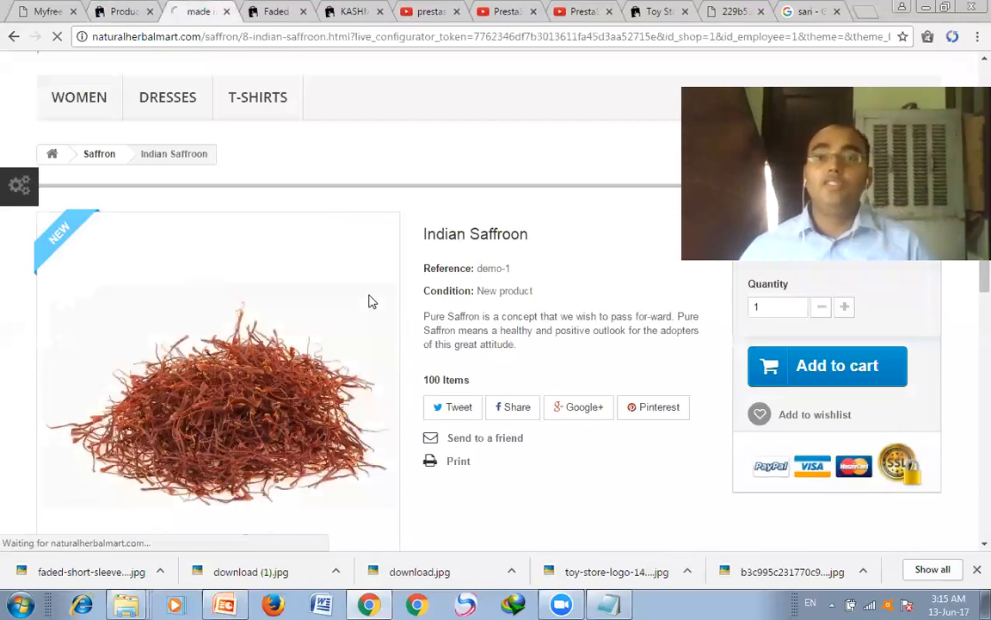
{"action": "scroll", "coordinate": [371, 301], "scroll_direction": "down", "scroll_amount": 2}
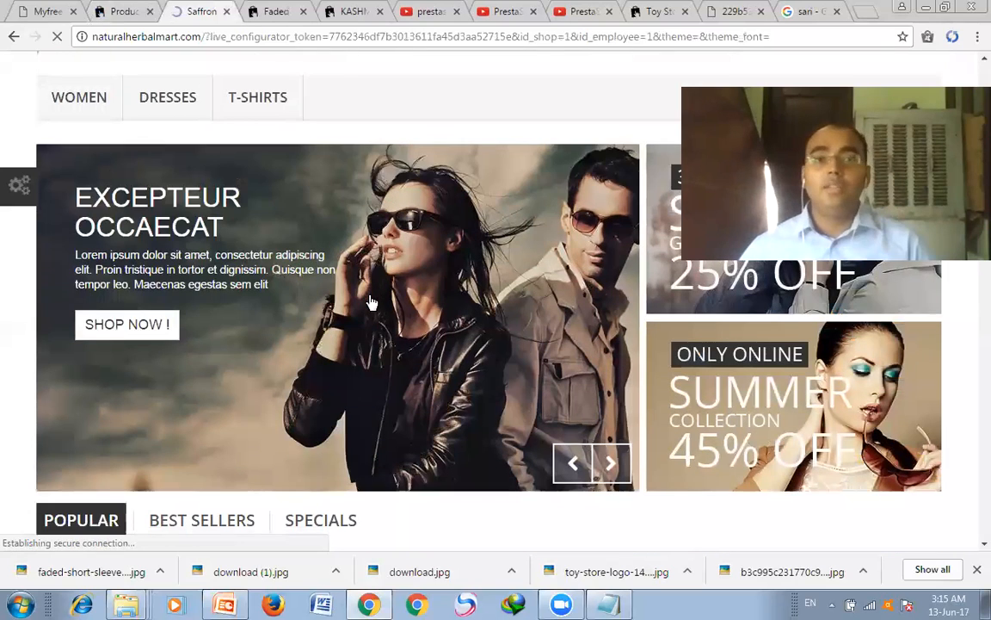
{"action": "scroll", "coordinate": [371, 301], "scroll_direction": "down", "scroll_amount": 3}
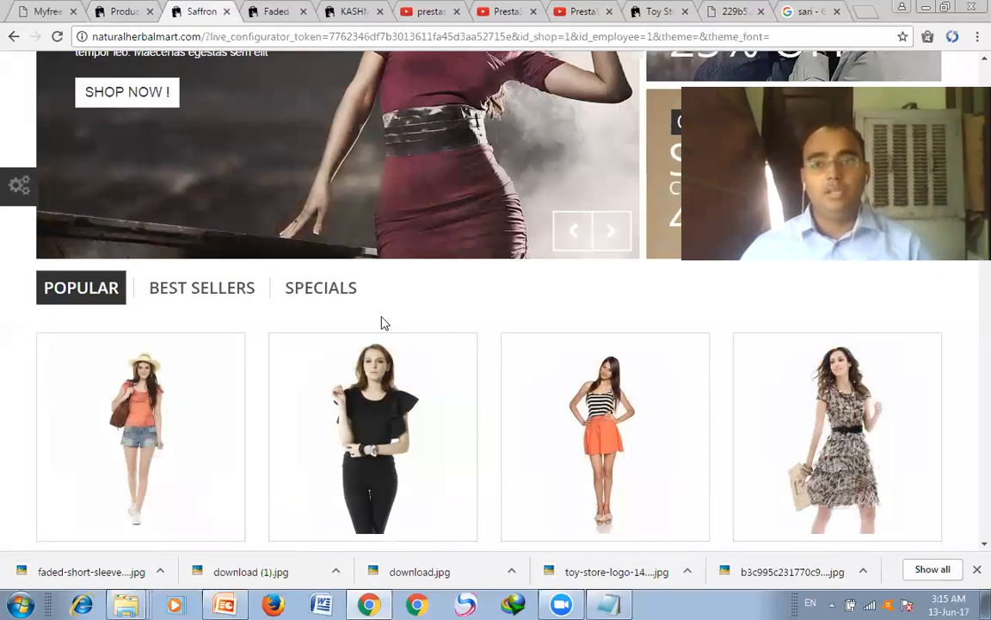
{"action": "scroll", "coordinate": [383, 323], "scroll_direction": "up", "scroll_amount": 3}
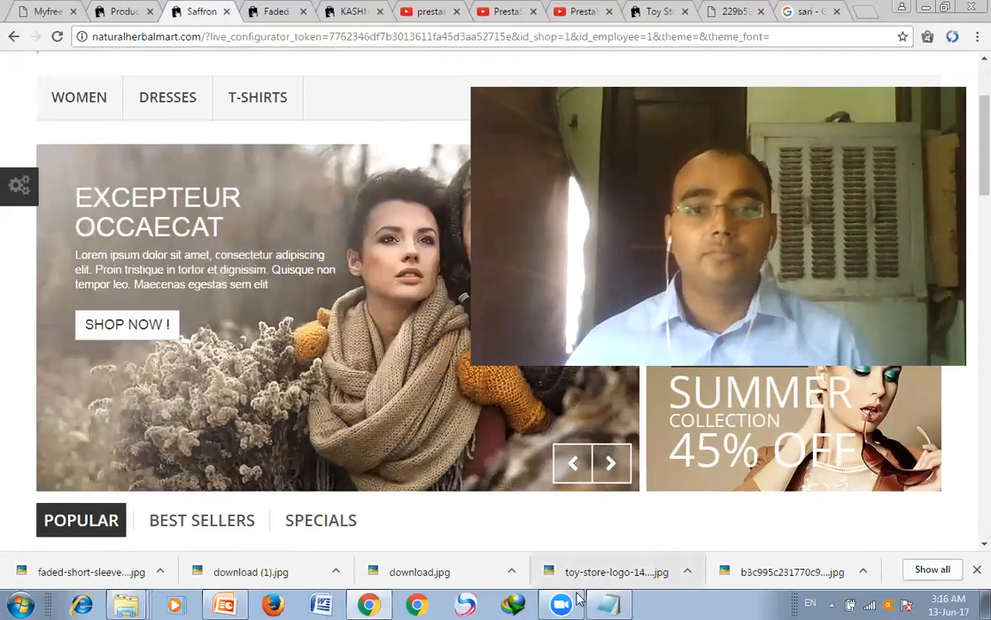
Step: Switch to the Start Your Business Online Free presentation in PowerPoint and start its slide show from the beginning
{"action": "mouse_move", "coordinate": [563, 603]}
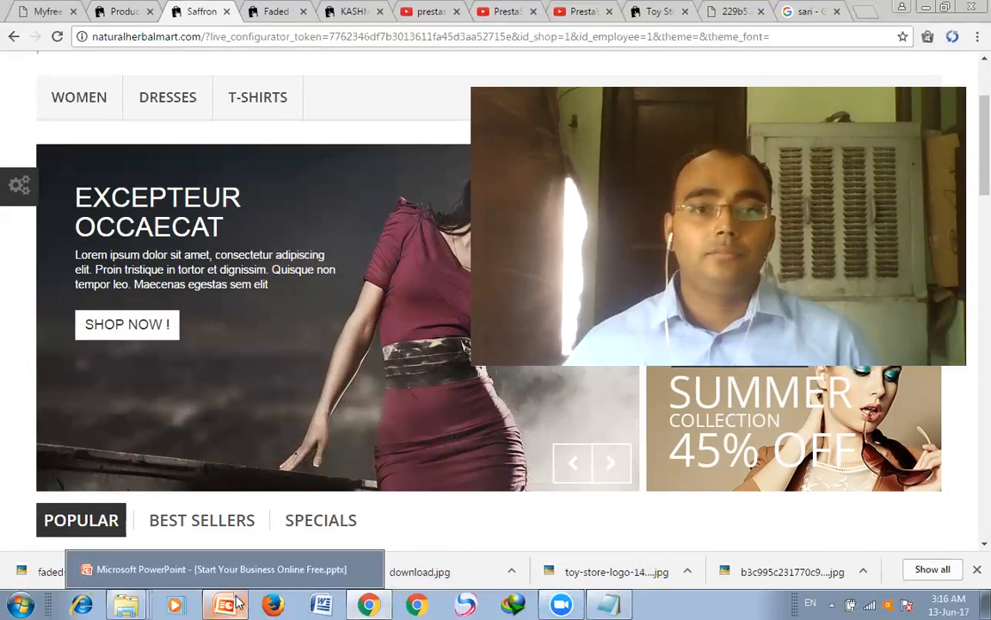
{"action": "left_click", "coordinate": [231, 604]}
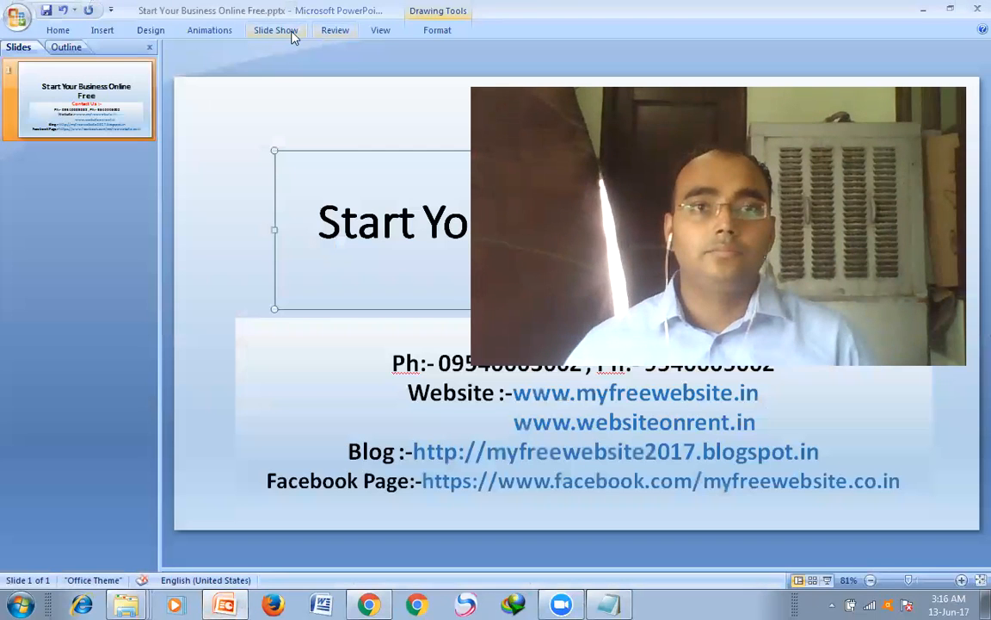
{"action": "left_click", "coordinate": [289, 35]}
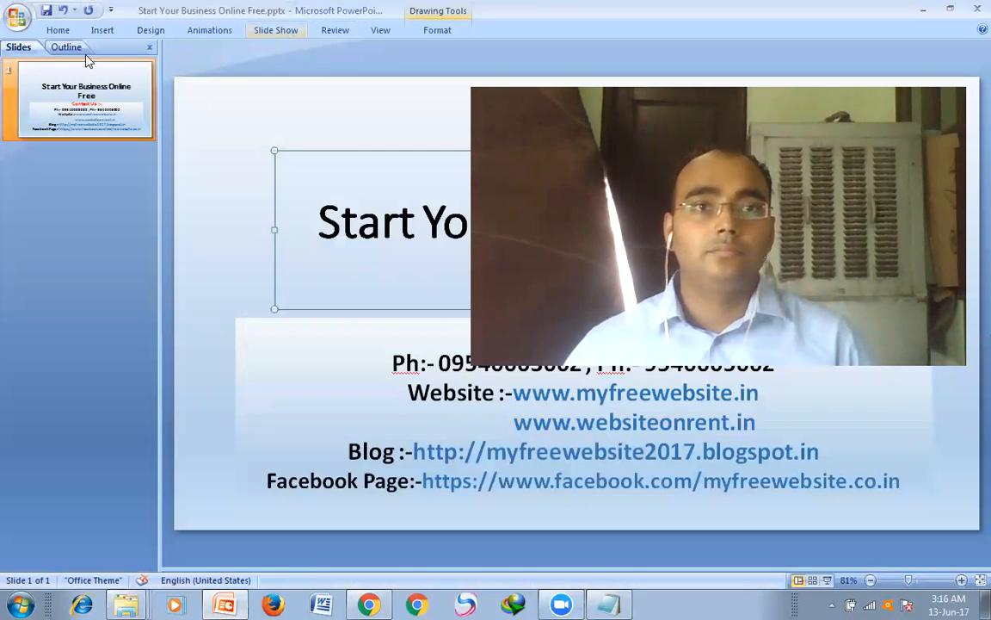
{"action": "left_click", "coordinate": [42, 65]}
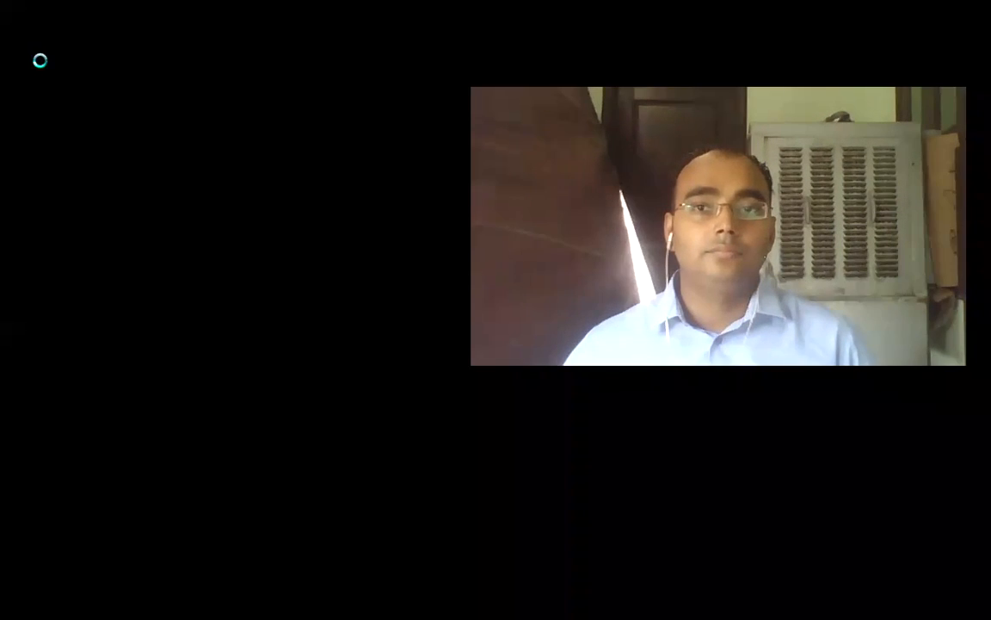